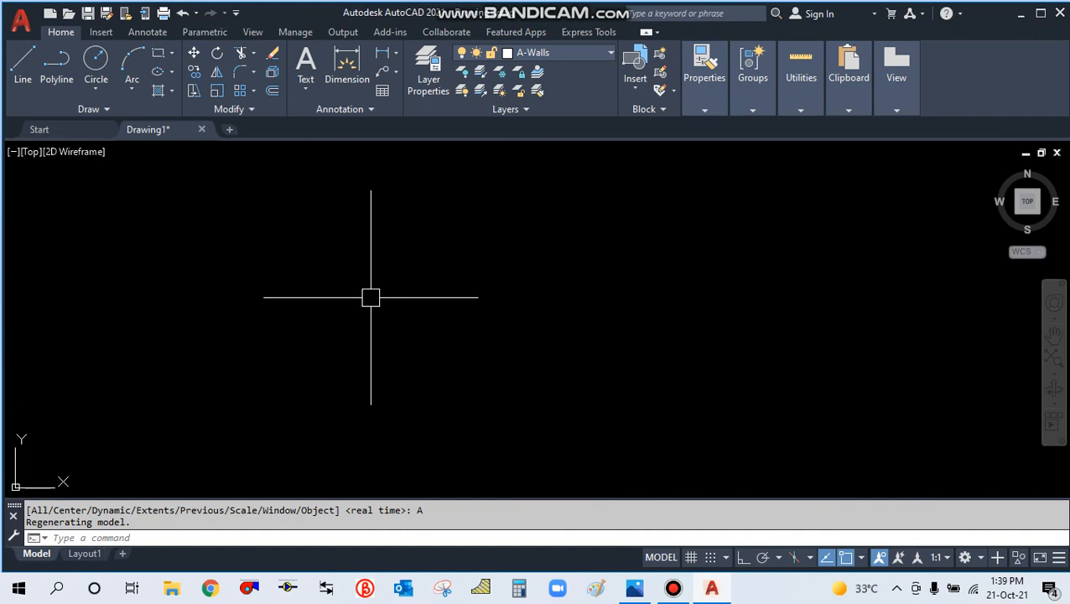
# - Review the layers that already exist in the drawing in the Layer Properties Manager
pyautogui.write('LA')
pyautogui.press('Return')
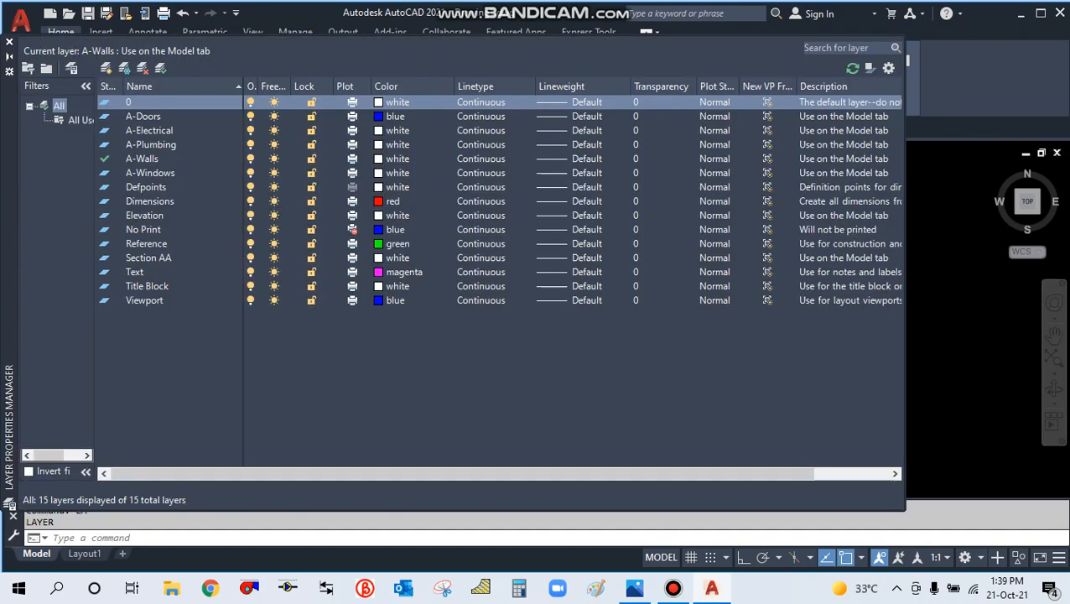
pyautogui.click(9, 42)
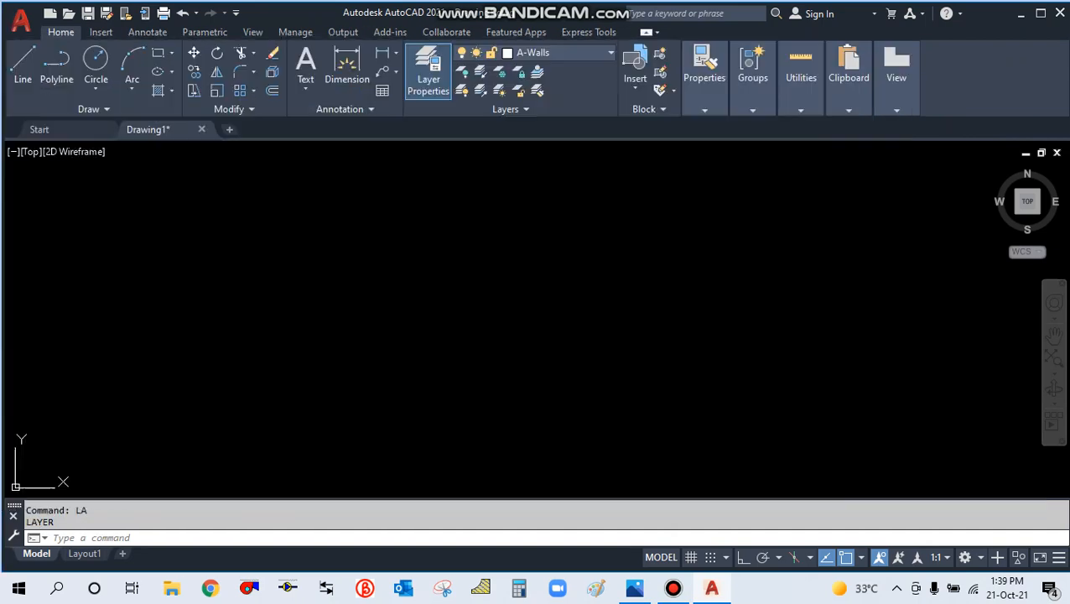
# - Purge all unused named items from the drawing, accepting the purge for all checked items at once
pyautogui.write('PU')
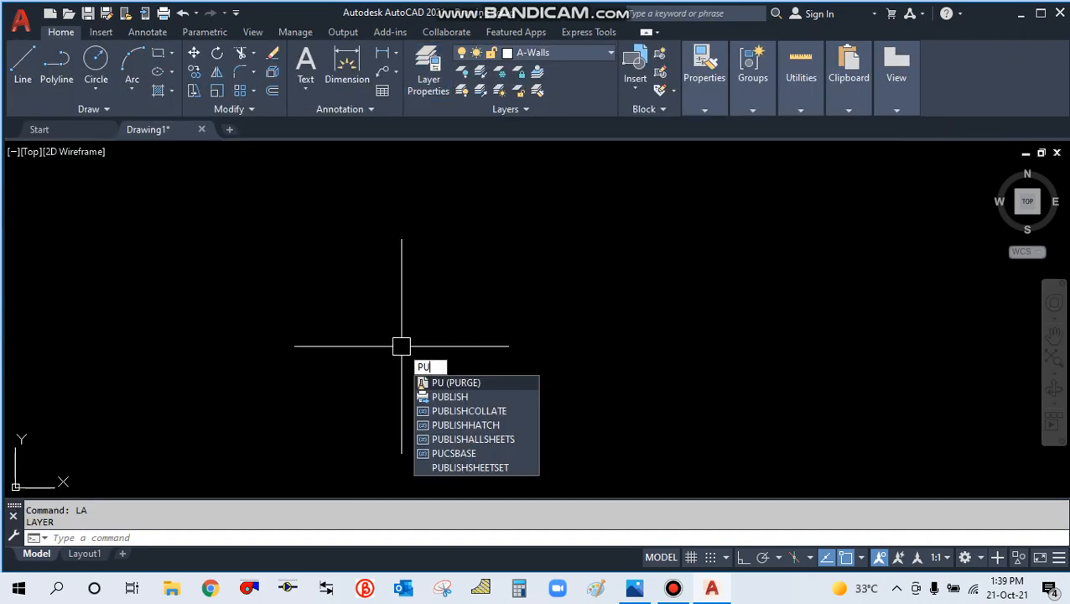
pyautogui.press('Return')
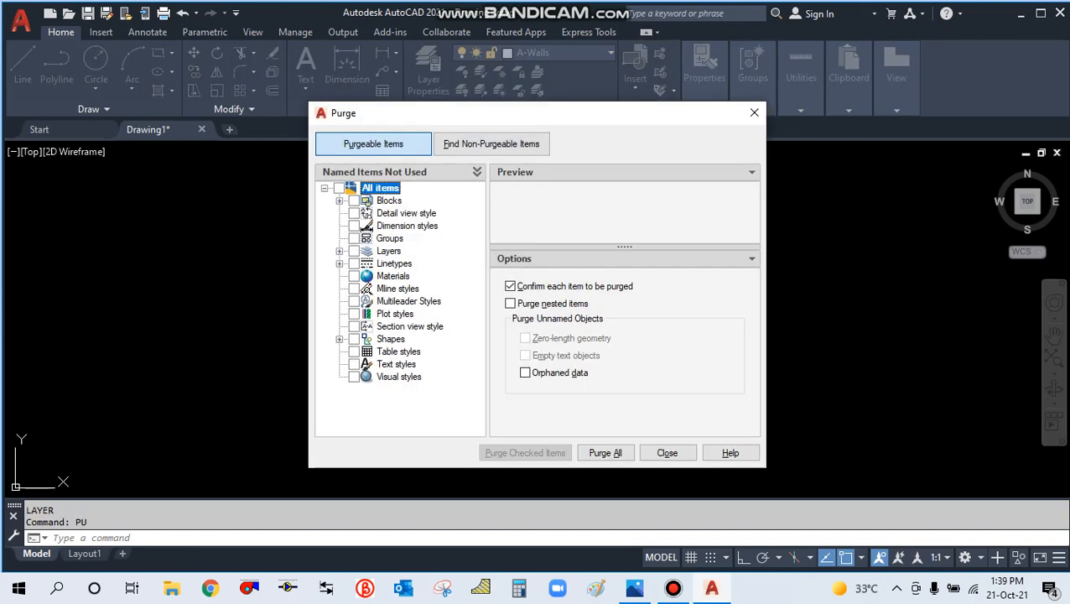
pyautogui.click(606, 453)
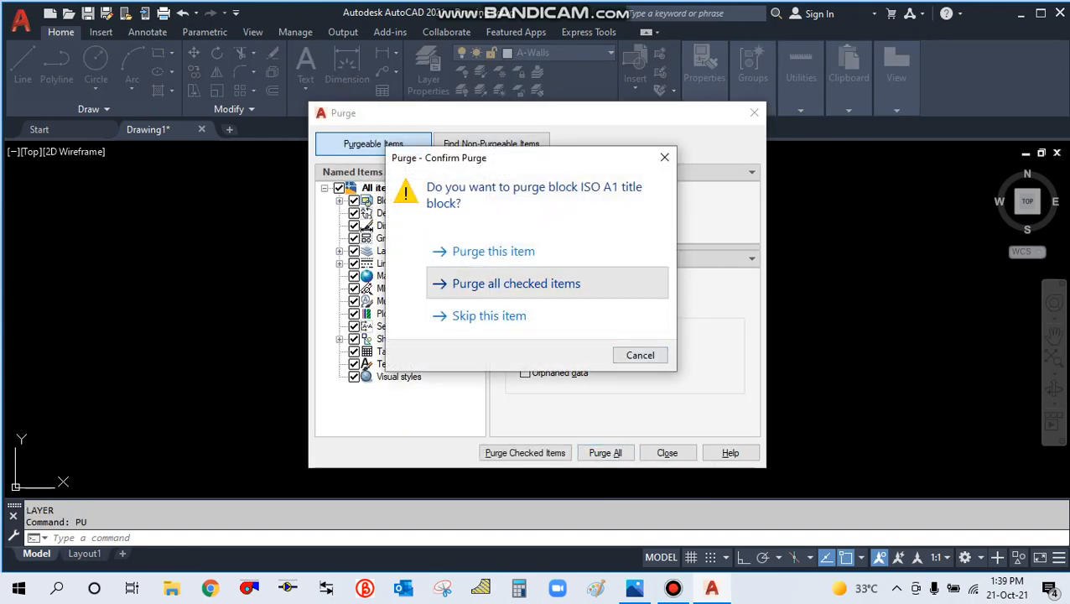
pyautogui.click(508, 282)
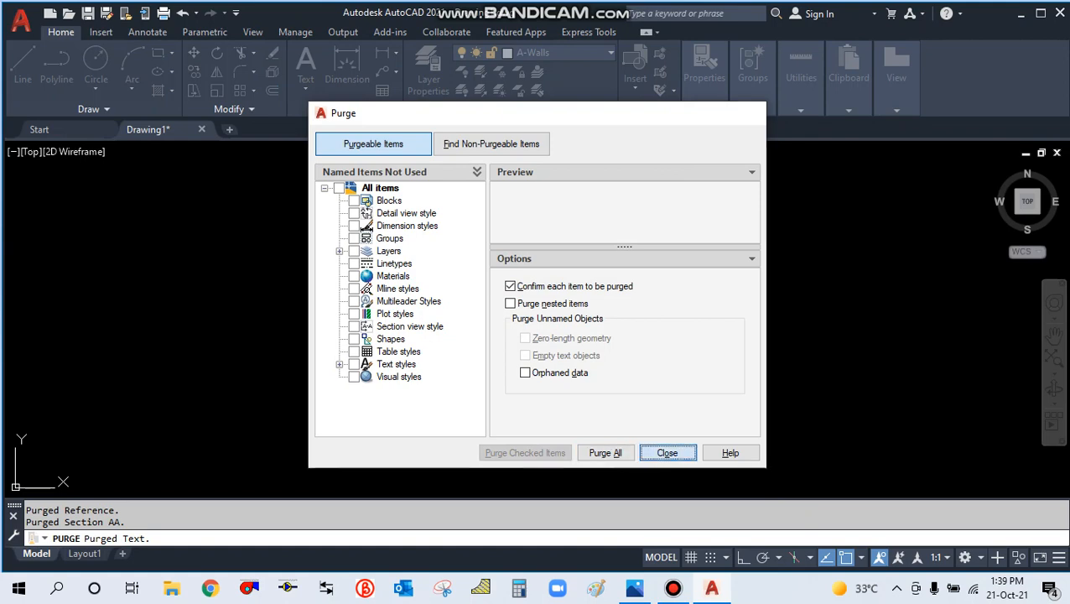
pyautogui.click(667, 453)
# - Create a new layer named "1. TEXT" in the Layer Properties Manager
pyautogui.write('la')
pyautogui.press('Return')
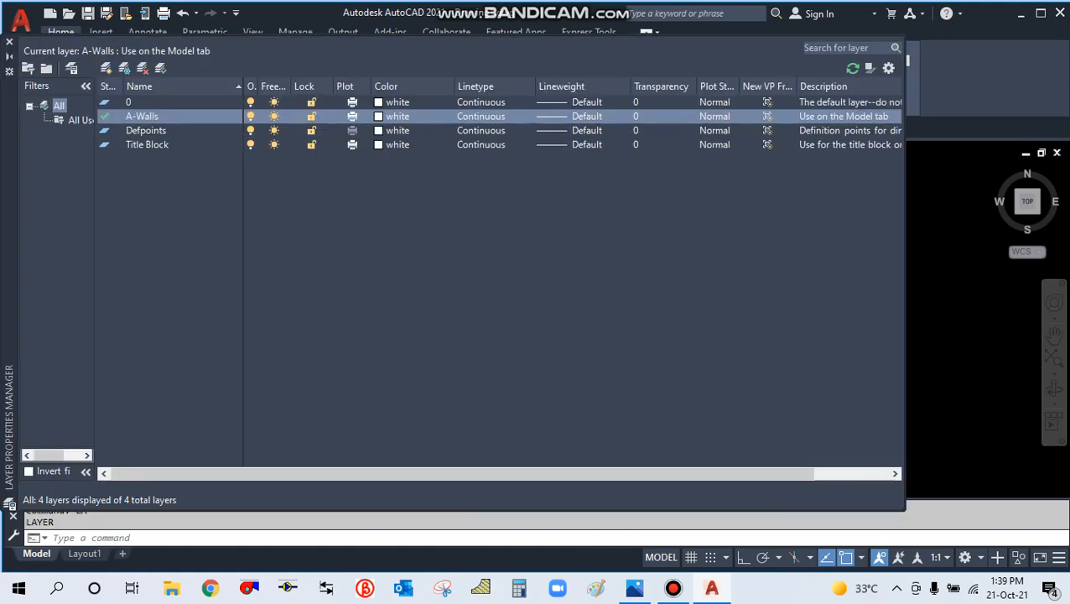
pyautogui.click(106, 68)
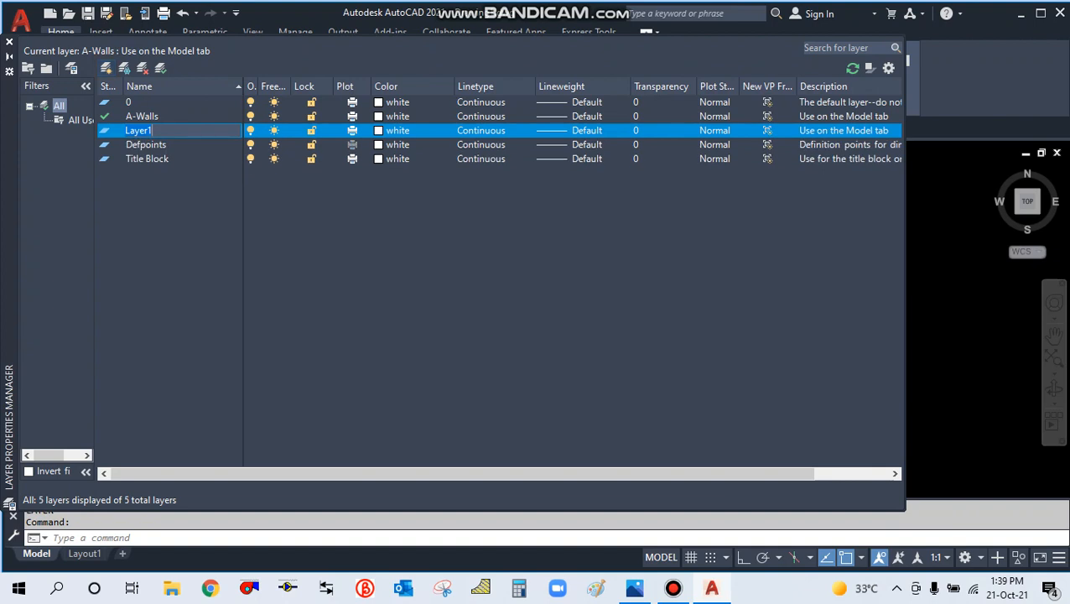
pyautogui.write('1.')
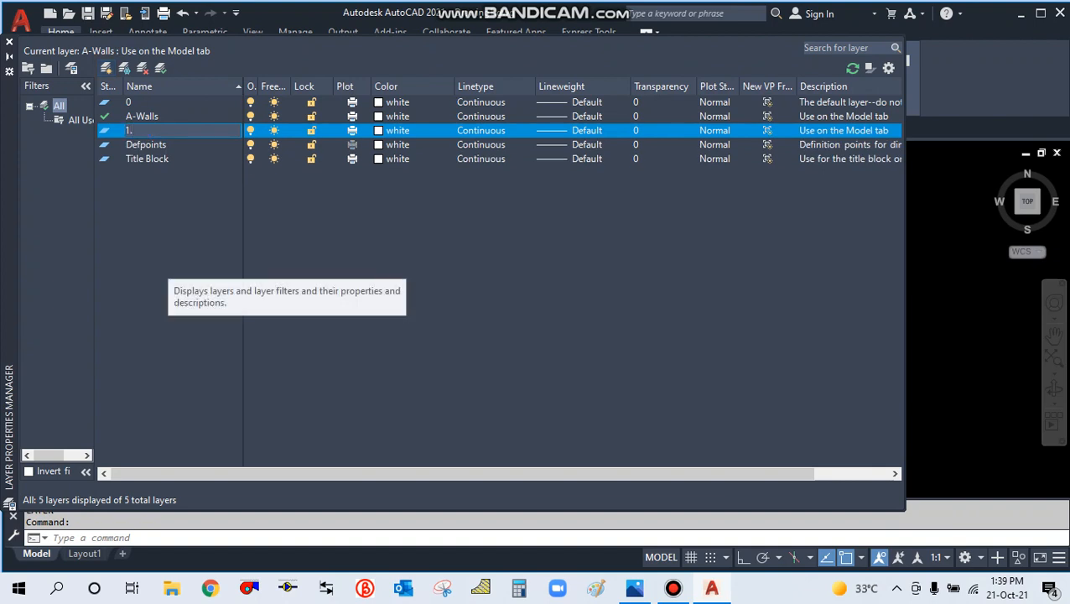
pyautogui.write(' TEXT')
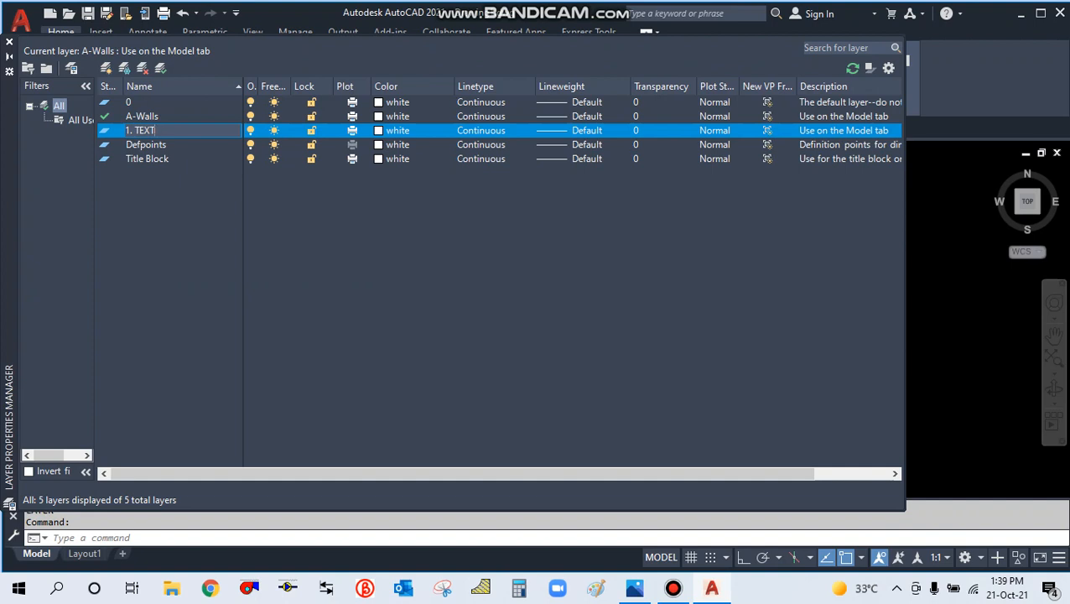
# - Set the lineweight of the 1. TEXT layer to 0.20 mm
pyautogui.click(586, 117)
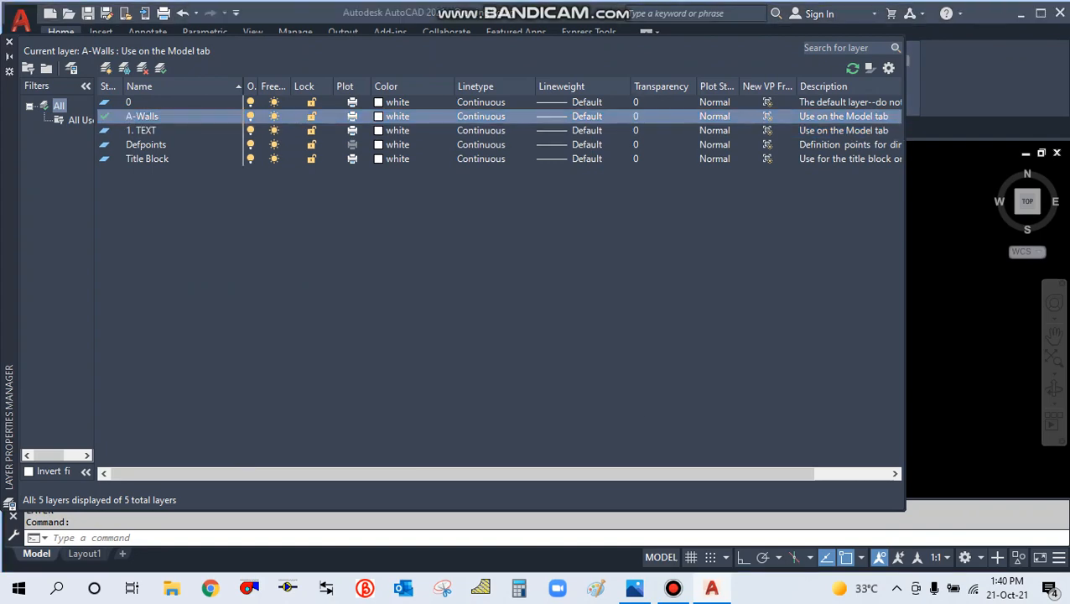
pyautogui.click(625, 157)
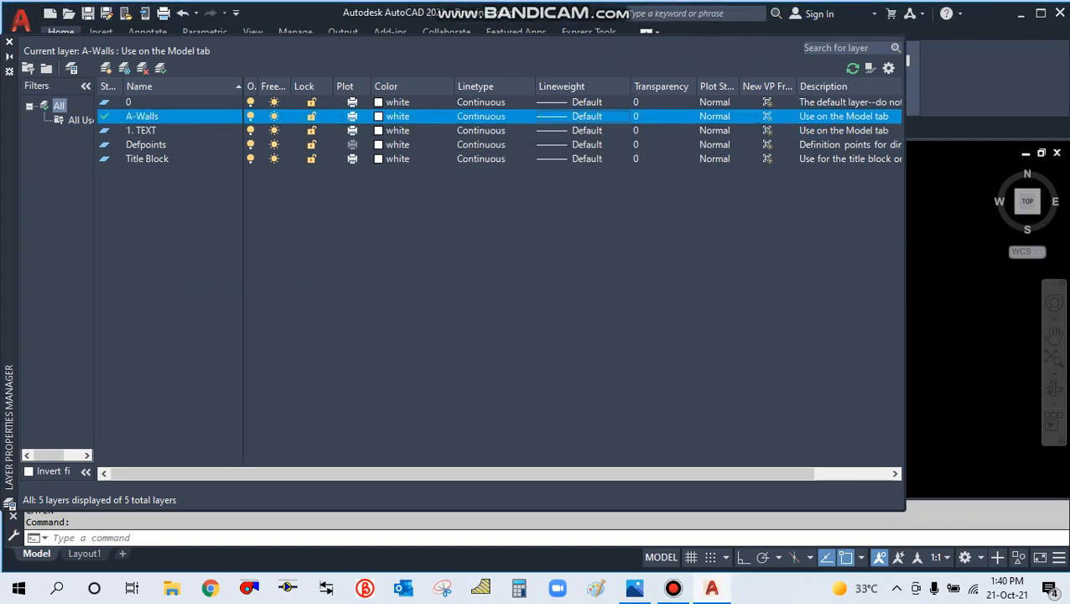
pyautogui.click(586, 131)
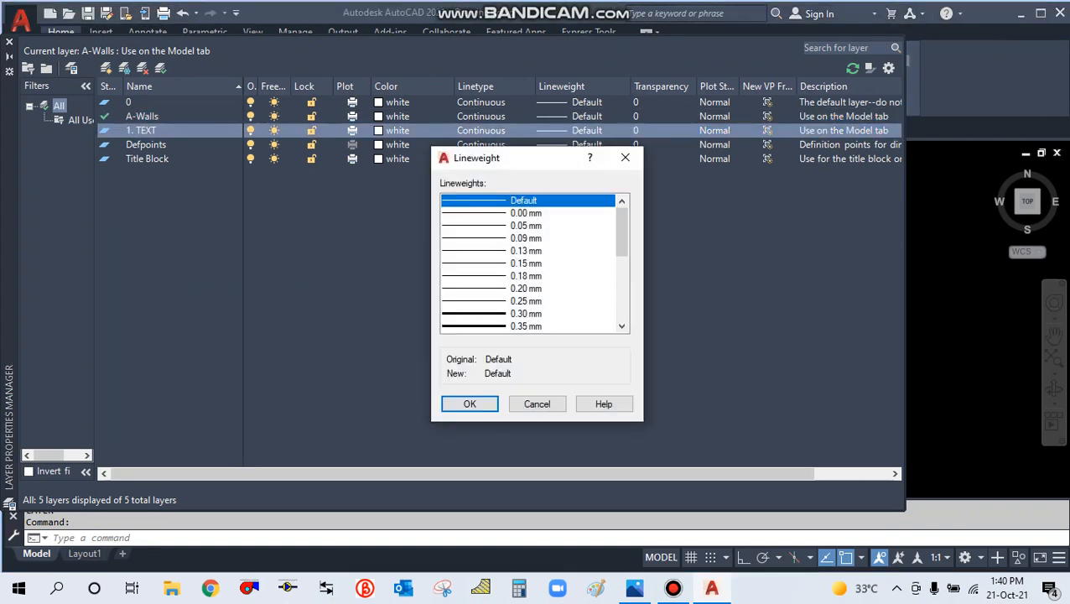
pyautogui.click(526, 288)
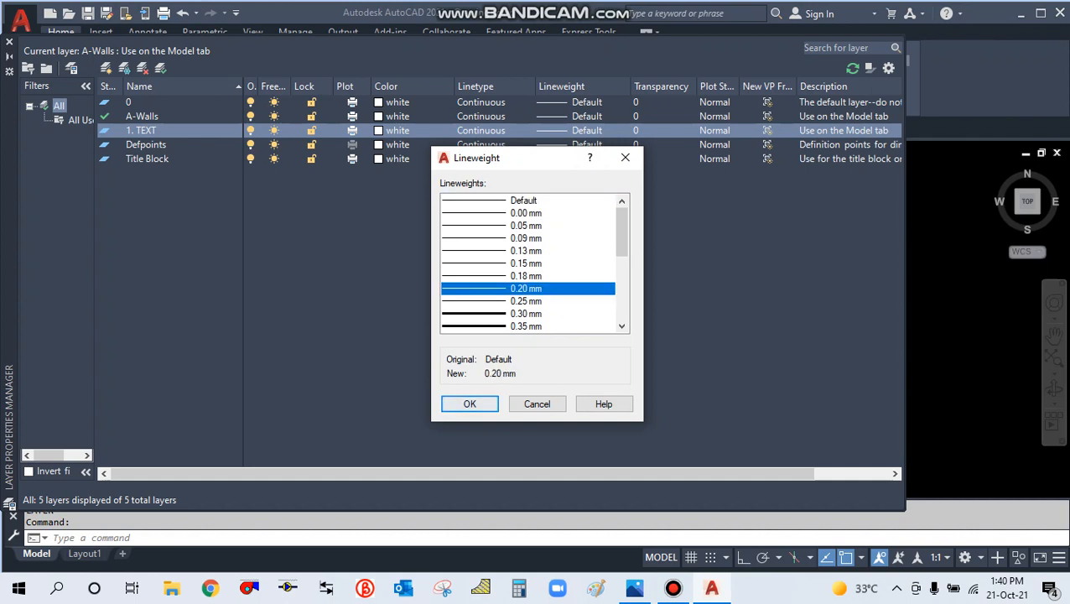
pyautogui.click(469, 403)
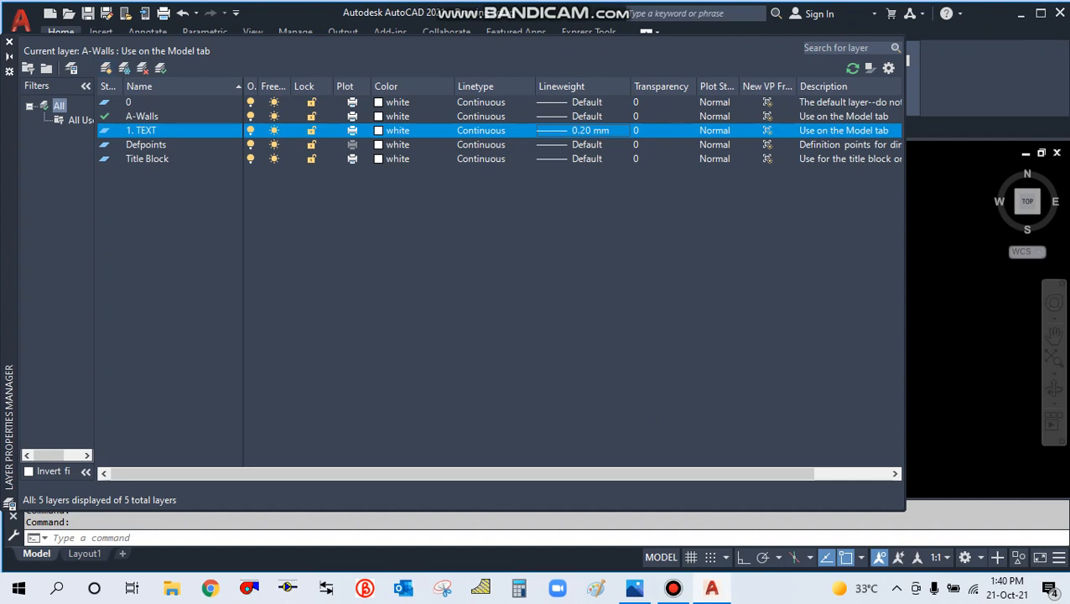
# - Add another new layer and name it "2. DIM"
pyautogui.click(107, 68)
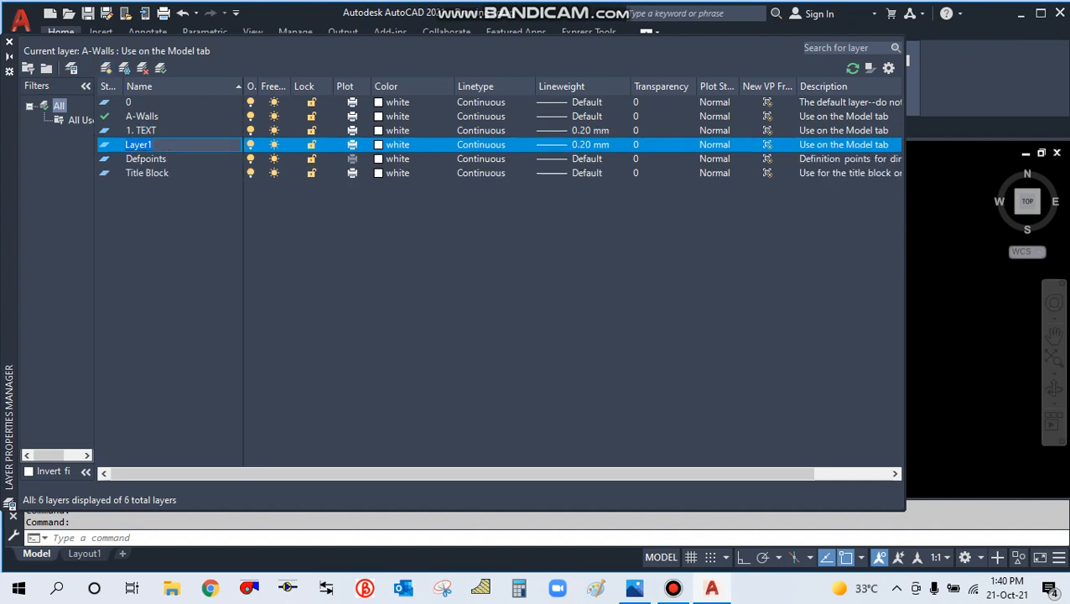
pyautogui.write('2.')
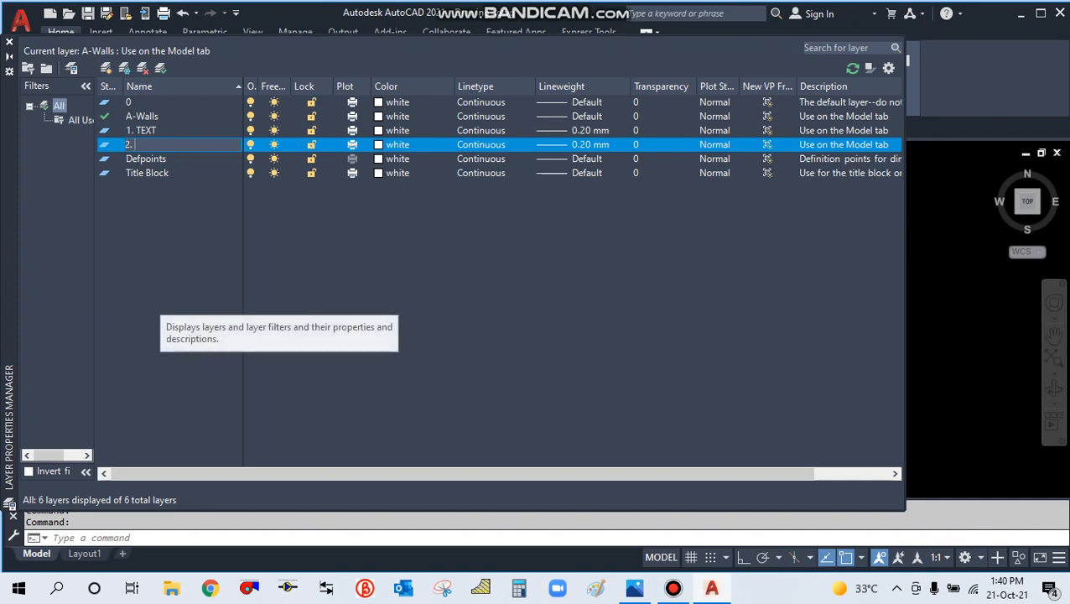
pyautogui.write(' DIM')
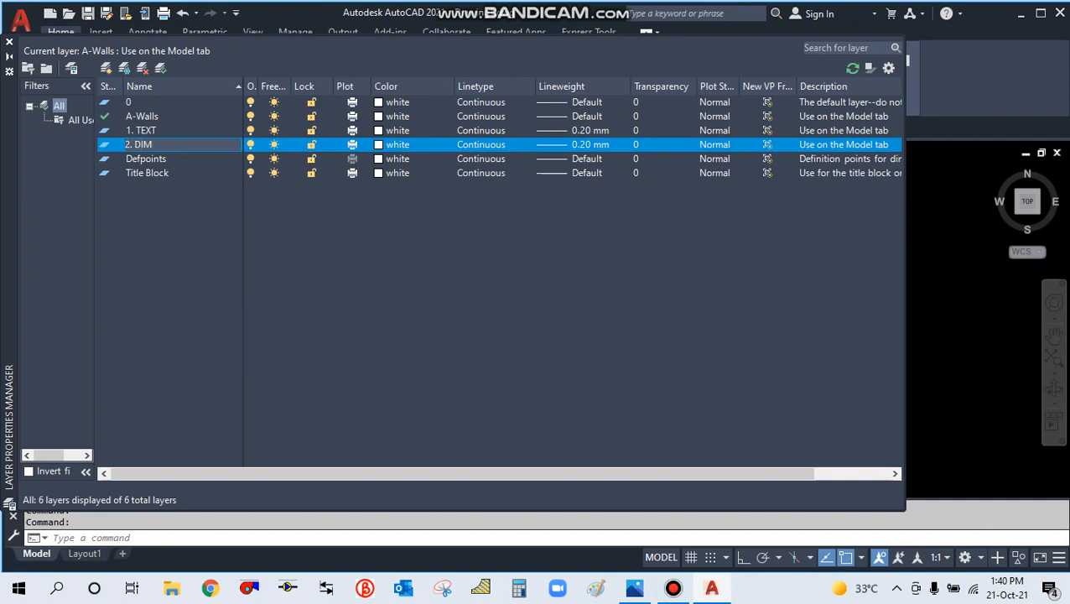
pyautogui.press('Return')
# - Set the 2. DIM layer's color to blue and accept a 0.20 mm lineweight for it
pyautogui.click(394, 144)
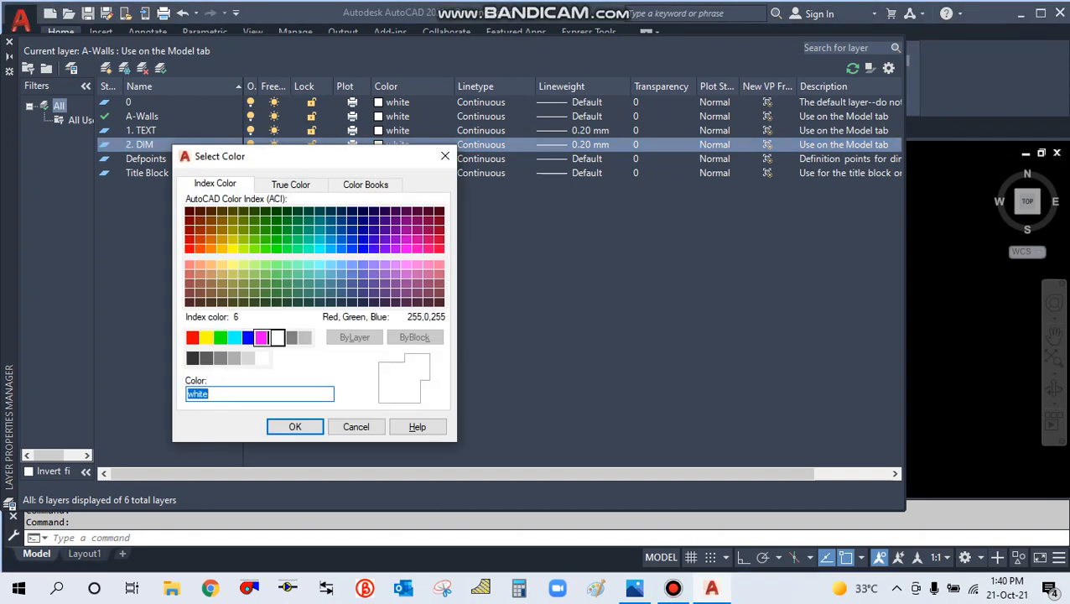
pyautogui.click(248, 337)
pyautogui.press('Return')
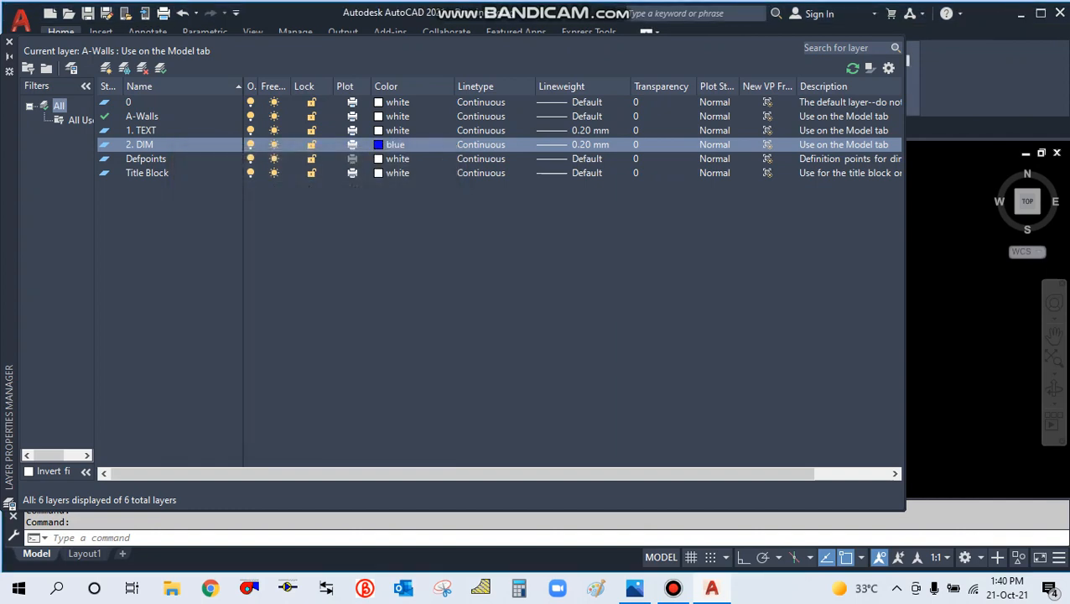
pyautogui.click(589, 144)
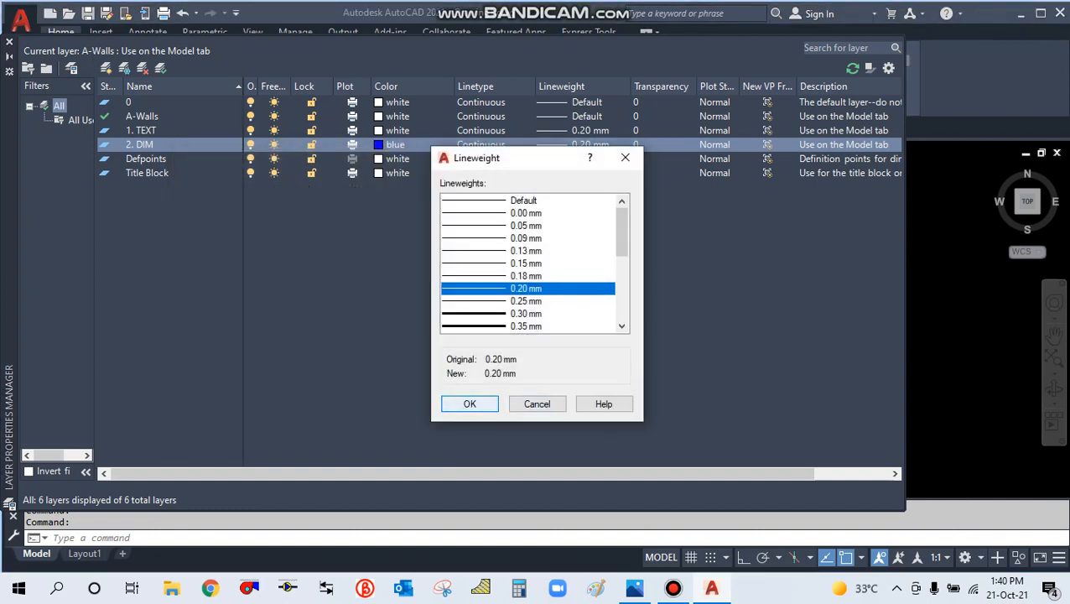
pyautogui.press('Return')
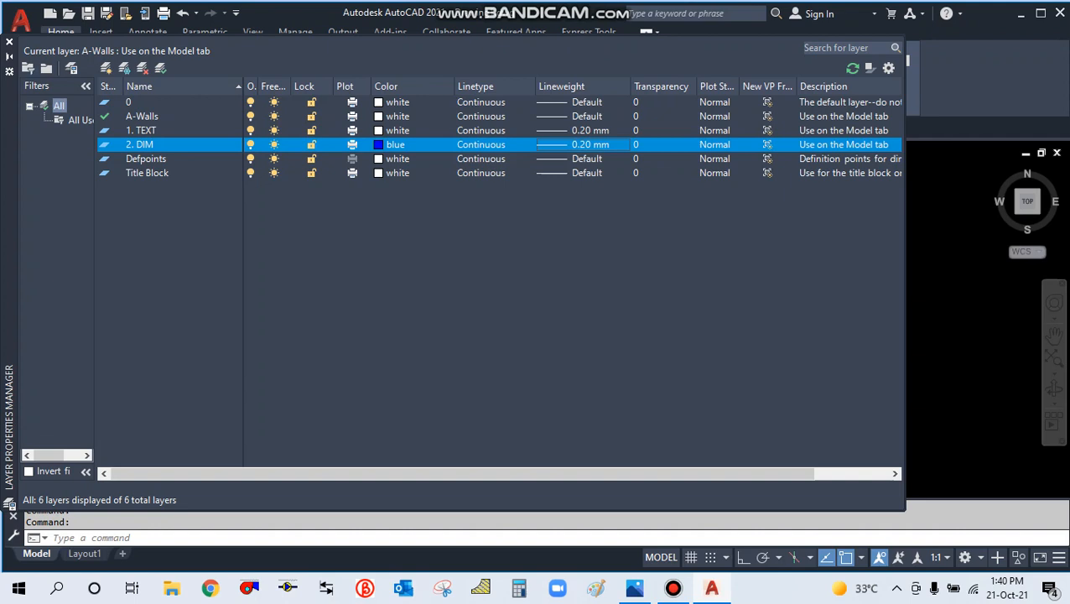
# - Close the layer manager and make 2. DIM the current layer
pyautogui.click(9, 42)
pyautogui.click(537, 53)
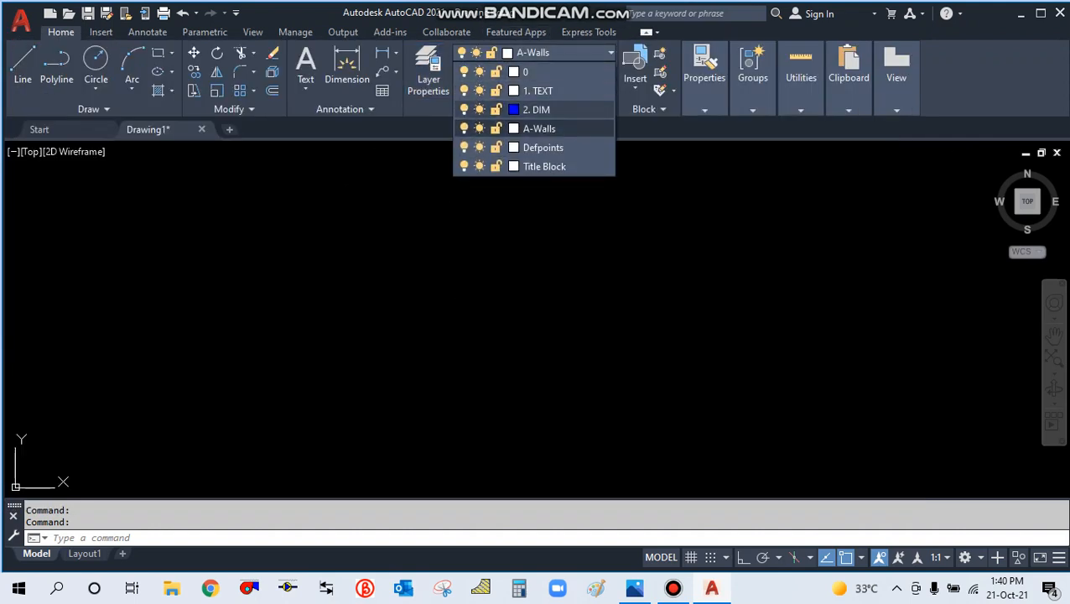
pyautogui.click(537, 109)
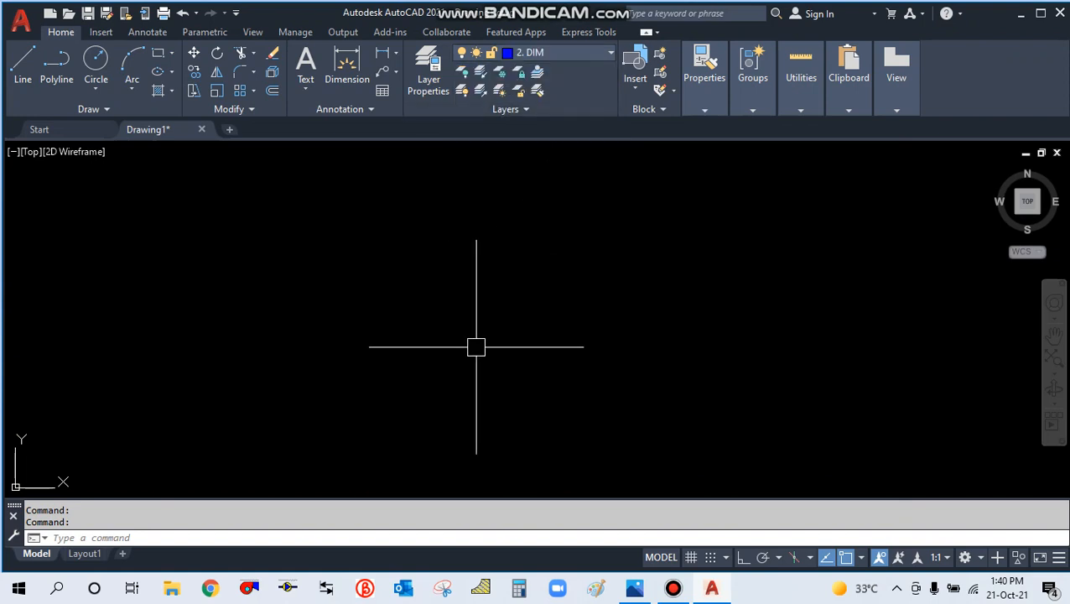
# - Create a new dimension style named DIM that starts with the Standard style, and continue to its settings
pyautogui.write('D')
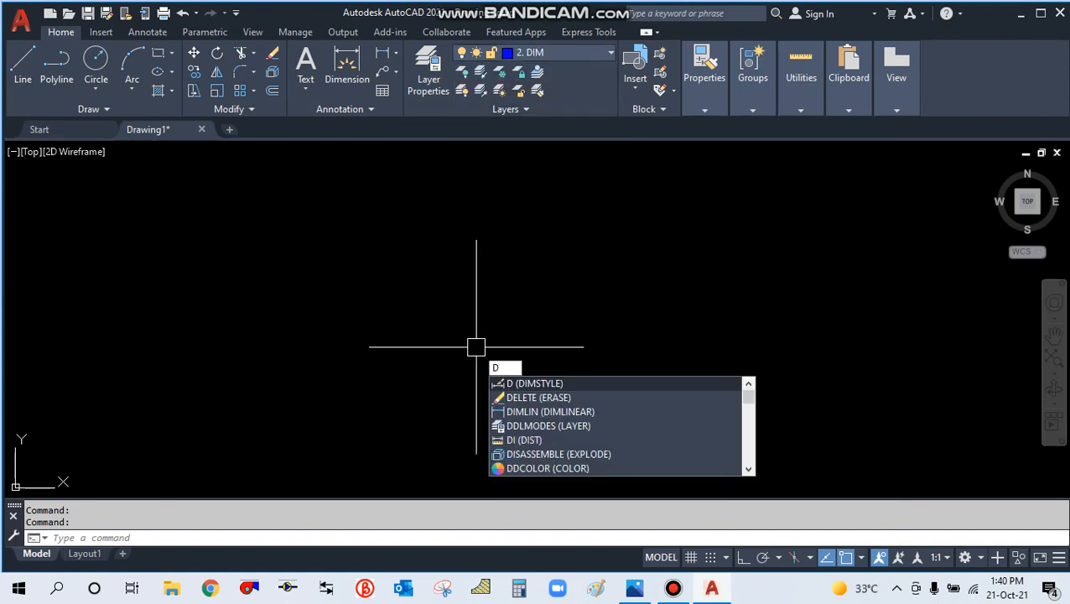
pyautogui.press('Return')
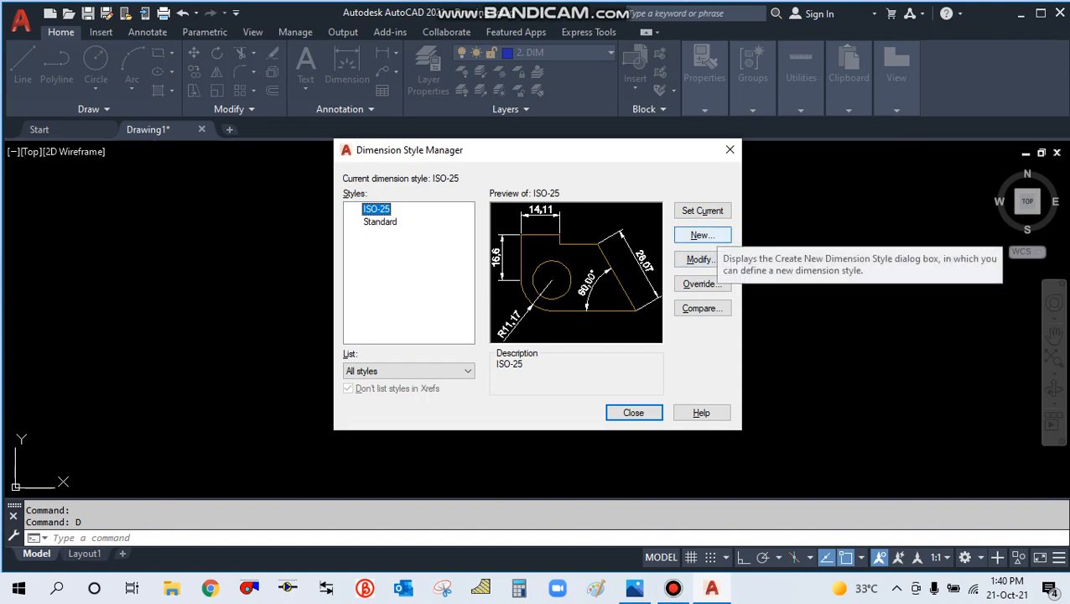
pyautogui.click(703, 236)
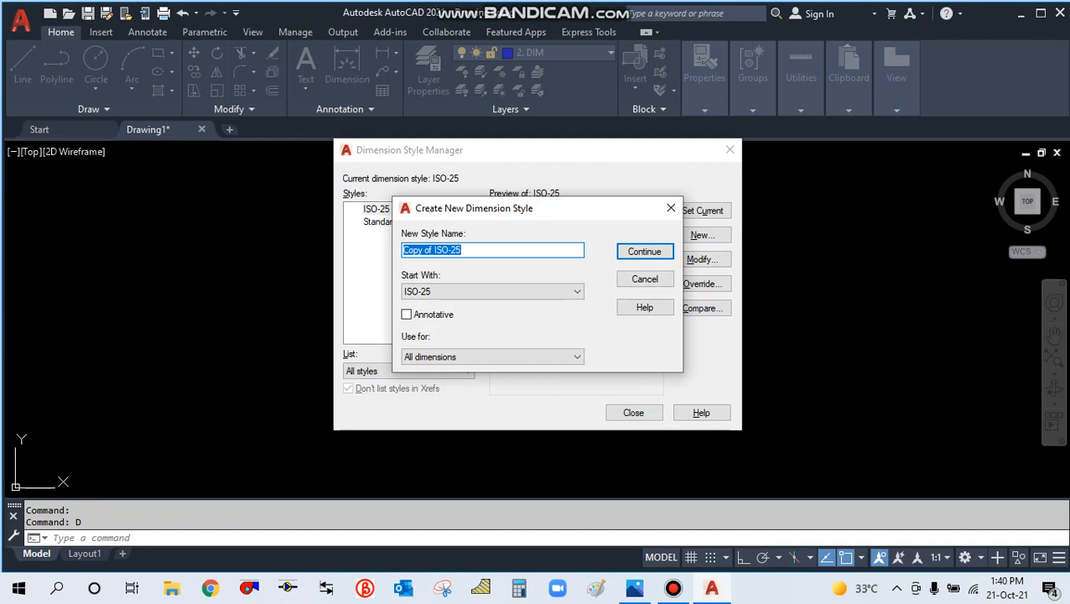
pyautogui.write('DIM')
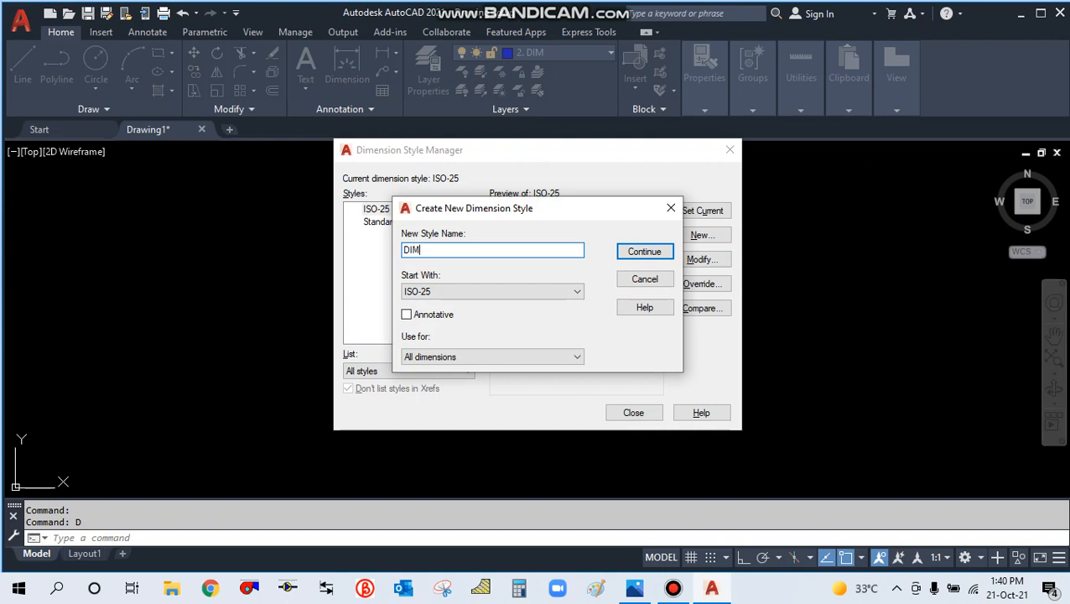
pyautogui.click(577, 292)
pyautogui.click(420, 316)
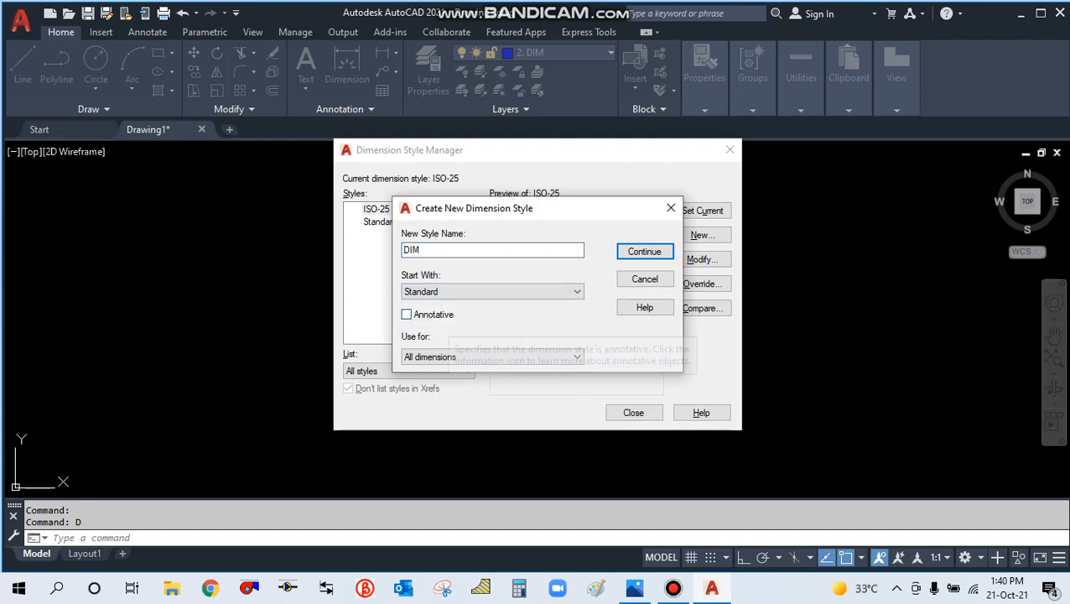
pyautogui.click(645, 252)
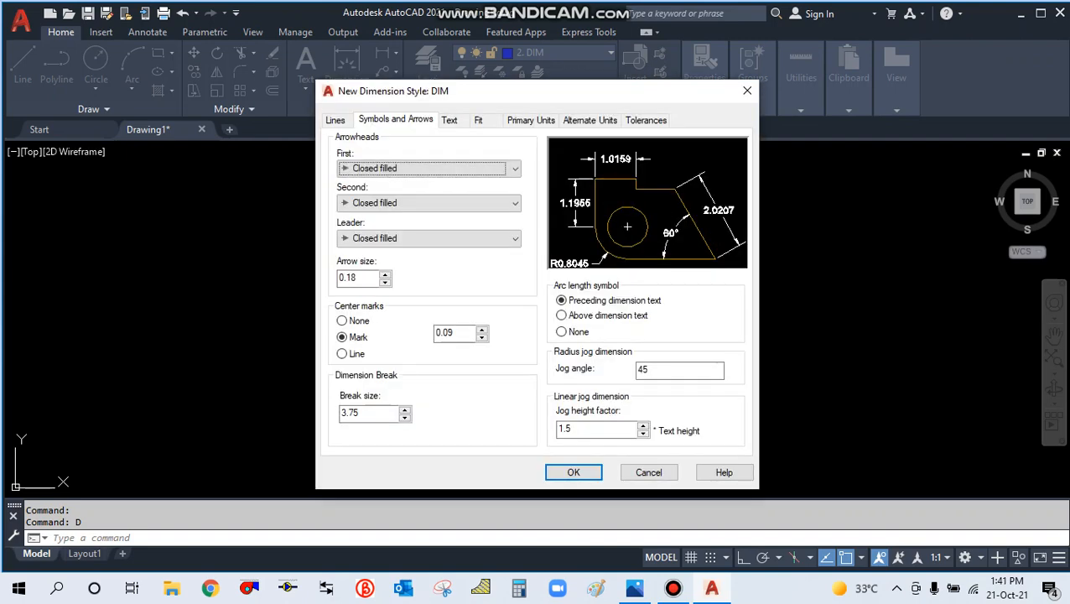
# - Set the DIM style's linear primary units to Decimal format with a precision of 0.0
pyautogui.click(531, 120)
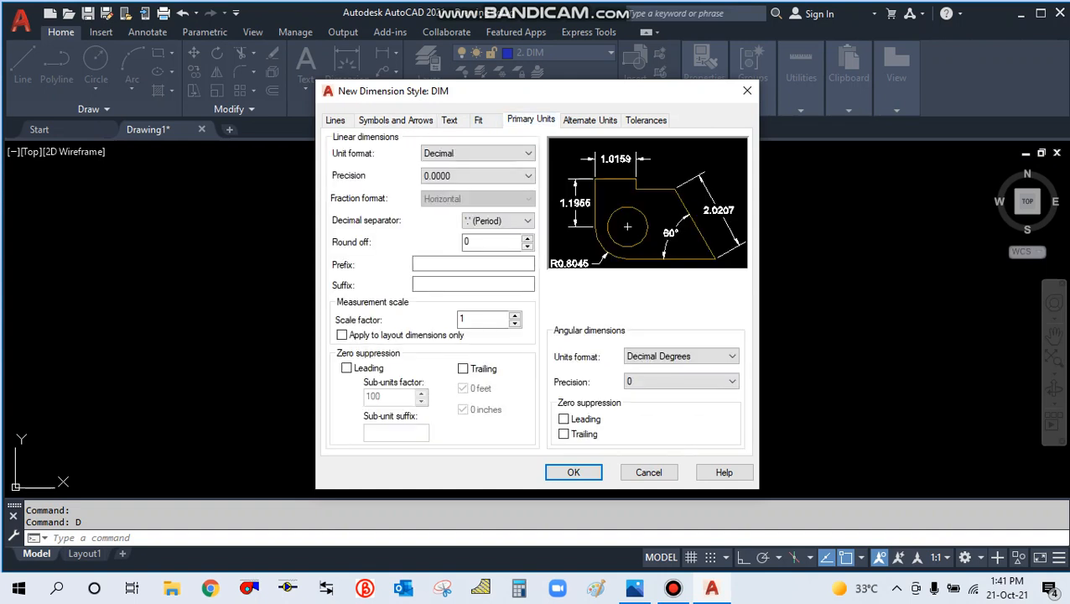
pyautogui.click(510, 154)
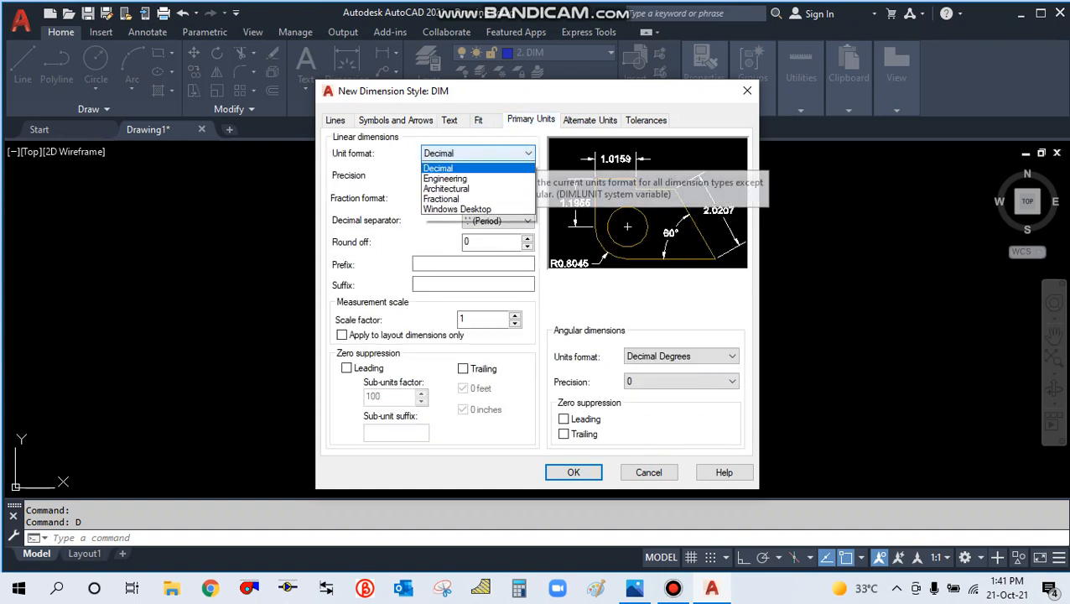
pyautogui.click(504, 177)
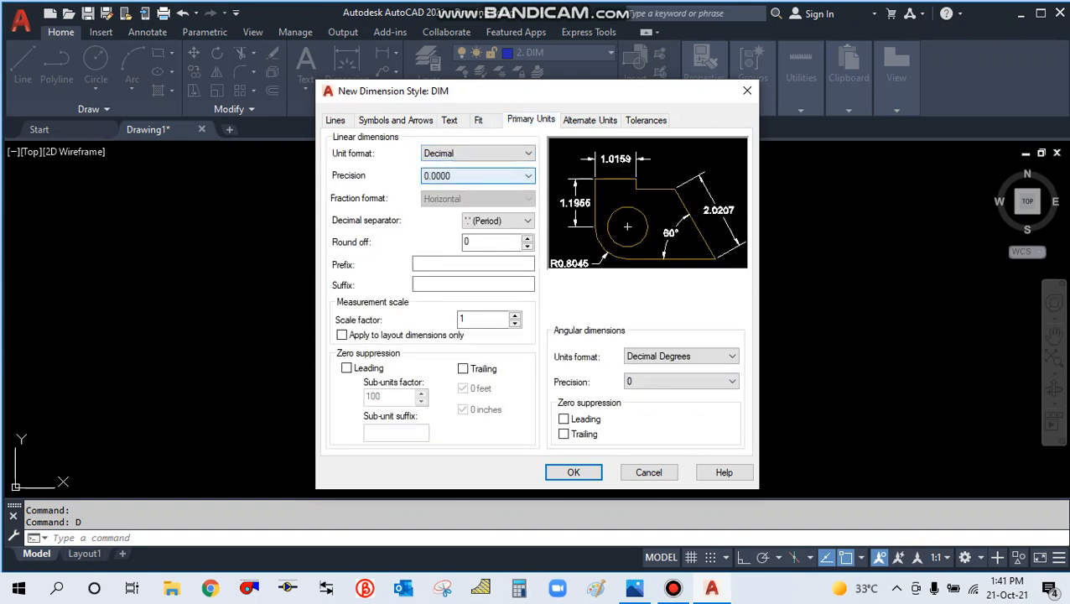
pyautogui.click(477, 176)
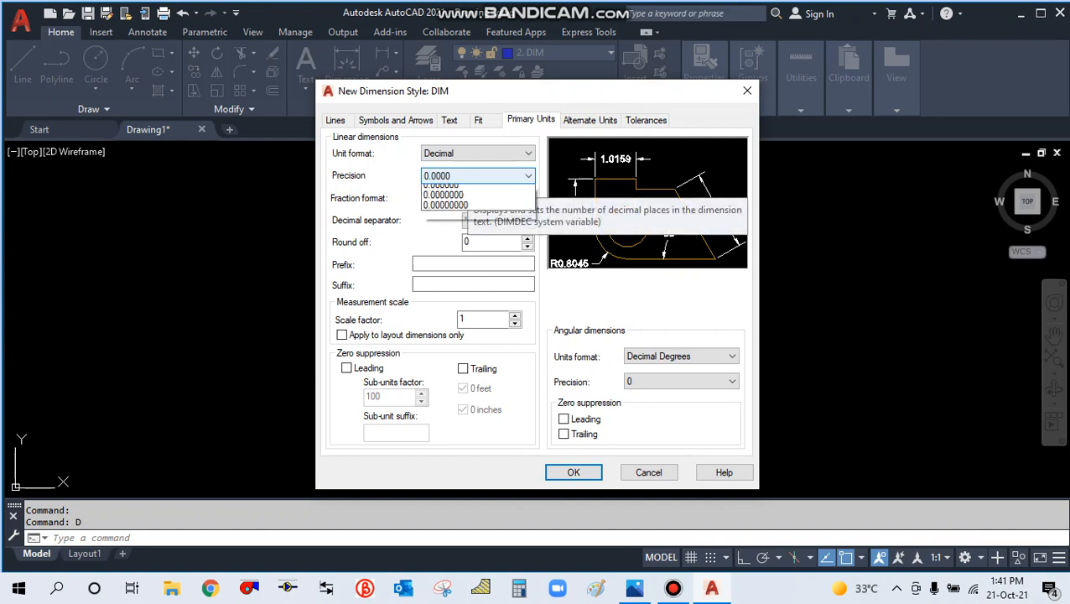
pyautogui.click(470, 201)
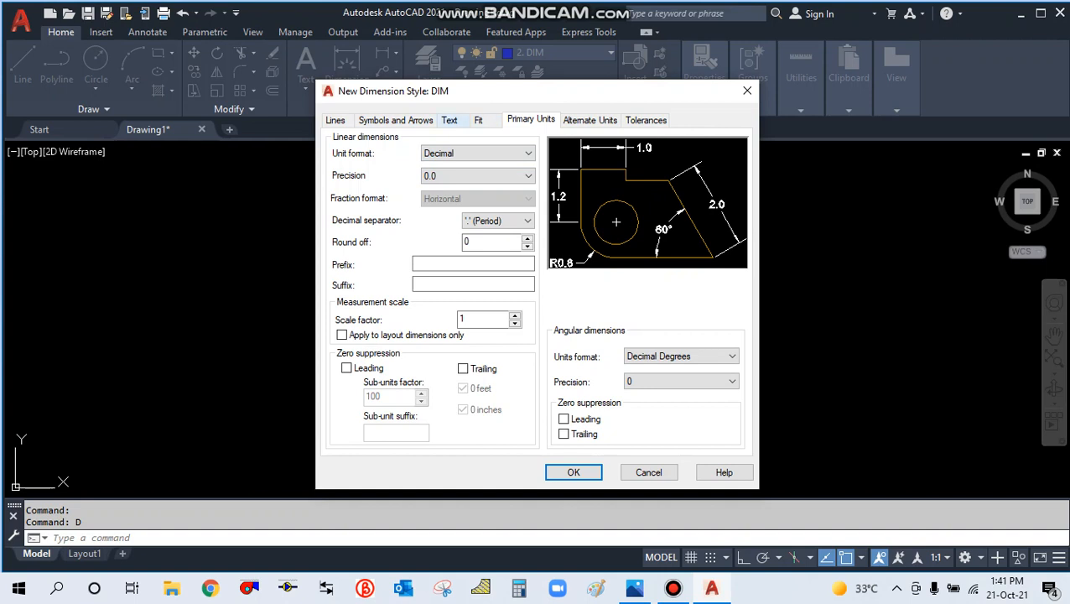
# - Set the DIM dimension style's text height to 250 and align its text with the dimension line
pyautogui.click(450, 120)
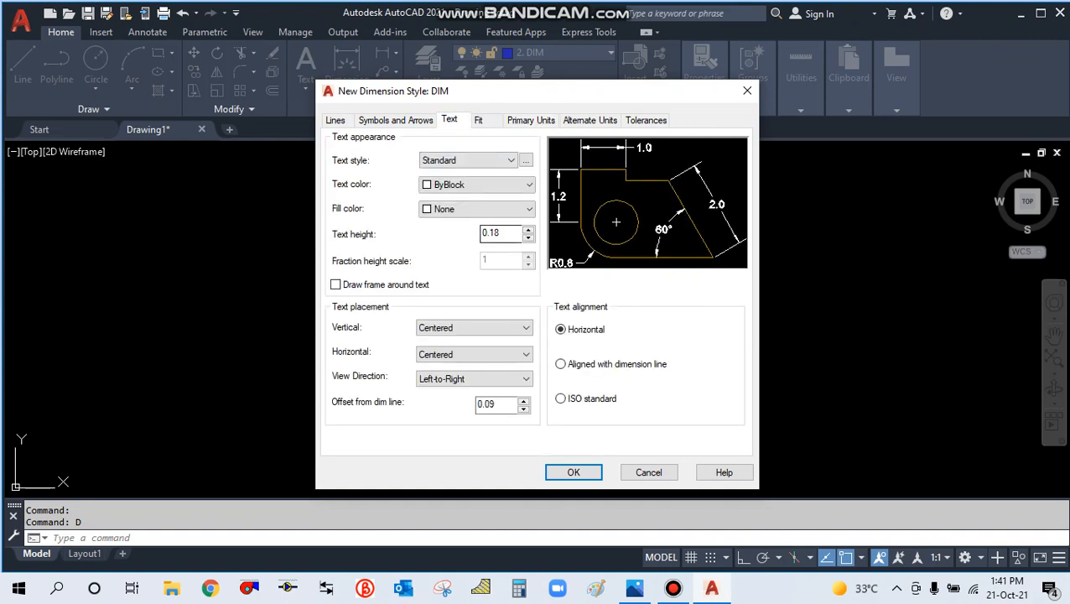
pyautogui.moveTo(507, 234); pyautogui.dragTo(479, 234)
pyautogui.write('250')
pyautogui.click(561, 365)
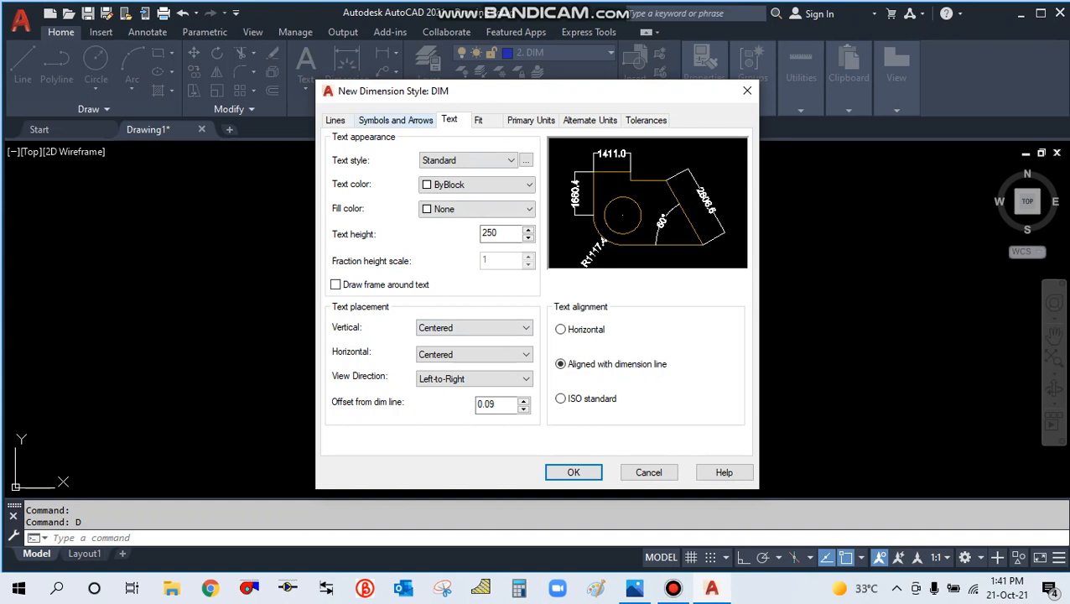
# - Set the dimension text color to ByLayer, with fill color None and the Standard text style
pyautogui.click(477, 185)
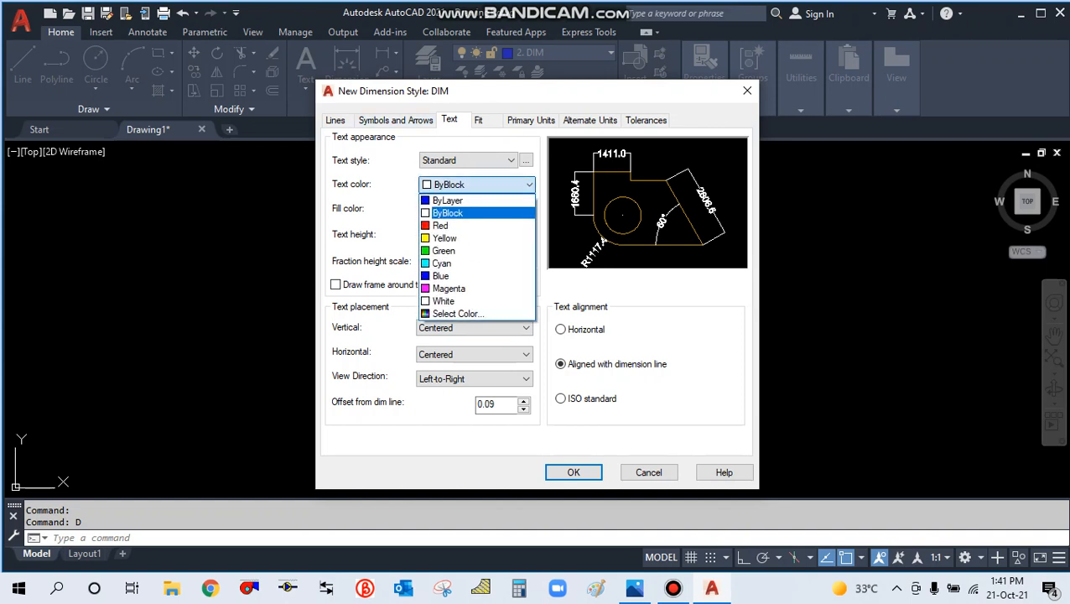
pyautogui.click(447, 201)
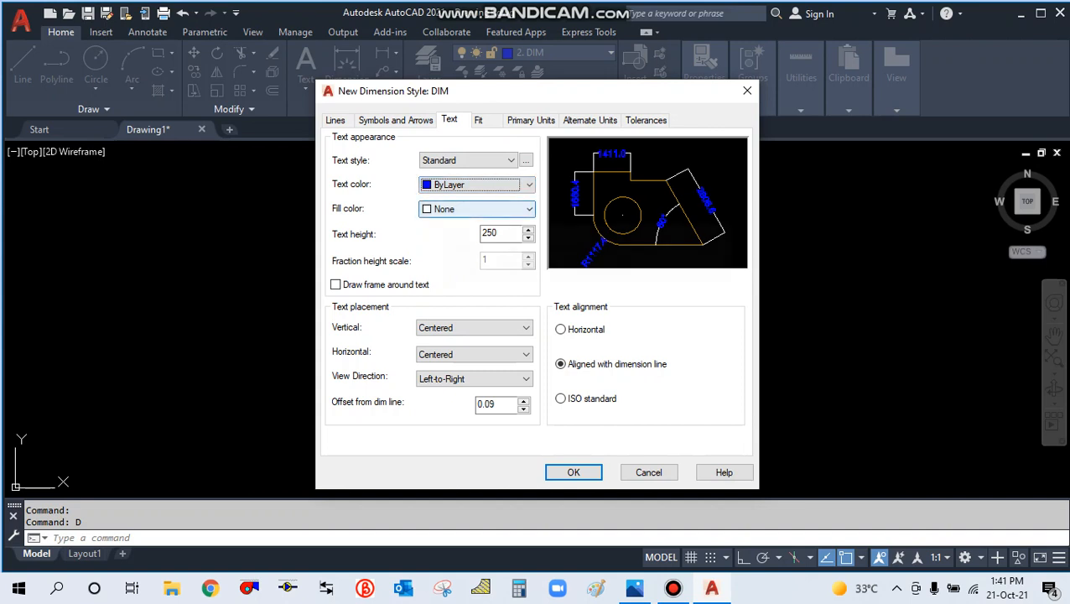
pyautogui.click(448, 209)
pyautogui.click(447, 211)
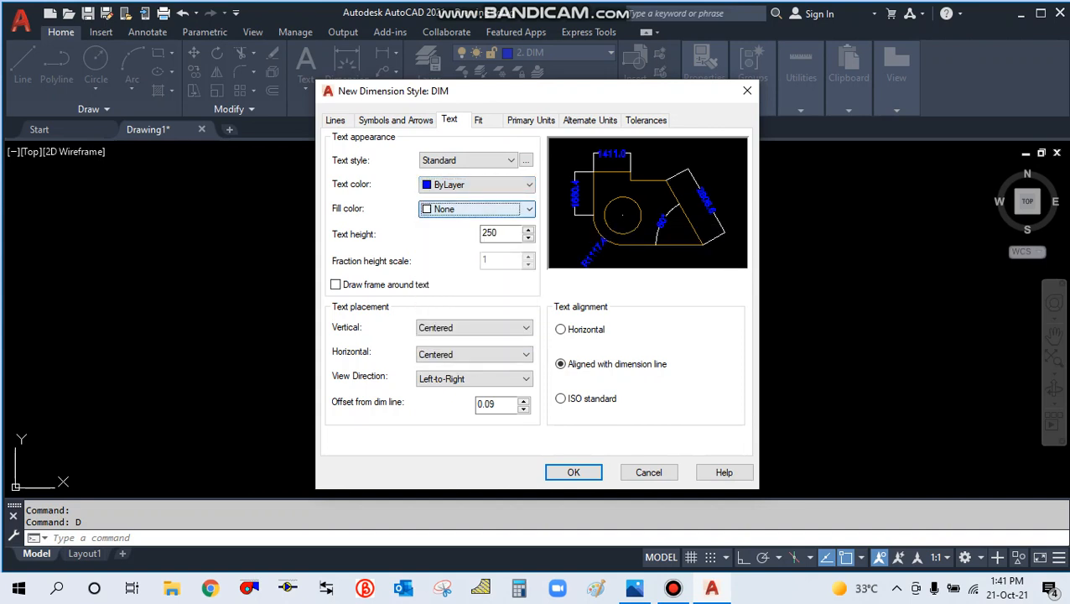
pyautogui.click(469, 160)
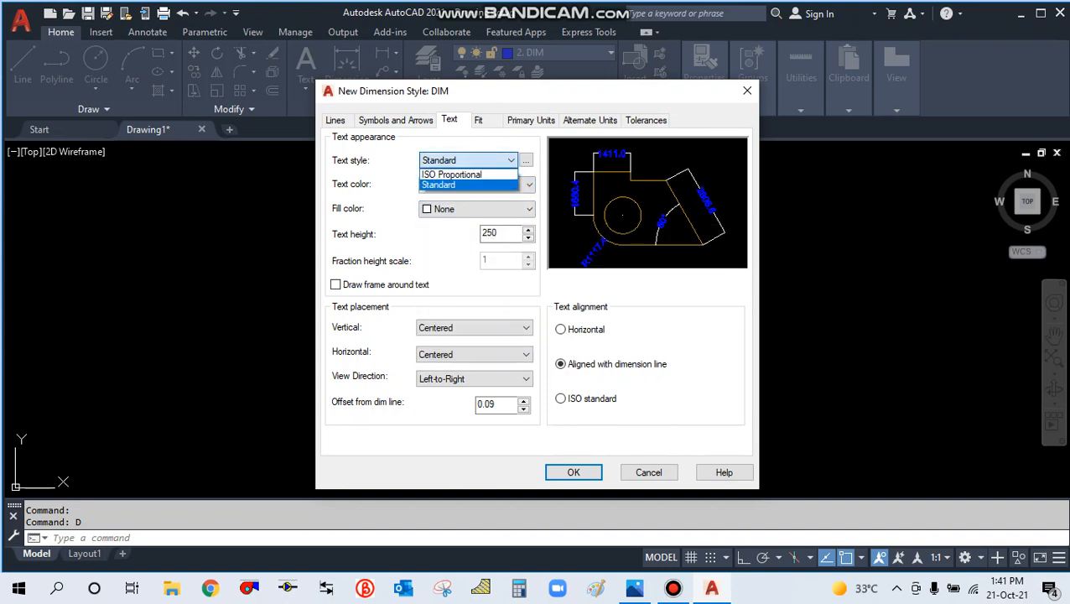
pyautogui.click(453, 185)
# - Set the first and second arrowheads to Architectural tick with an arrow size of 200
pyautogui.click(395, 120)
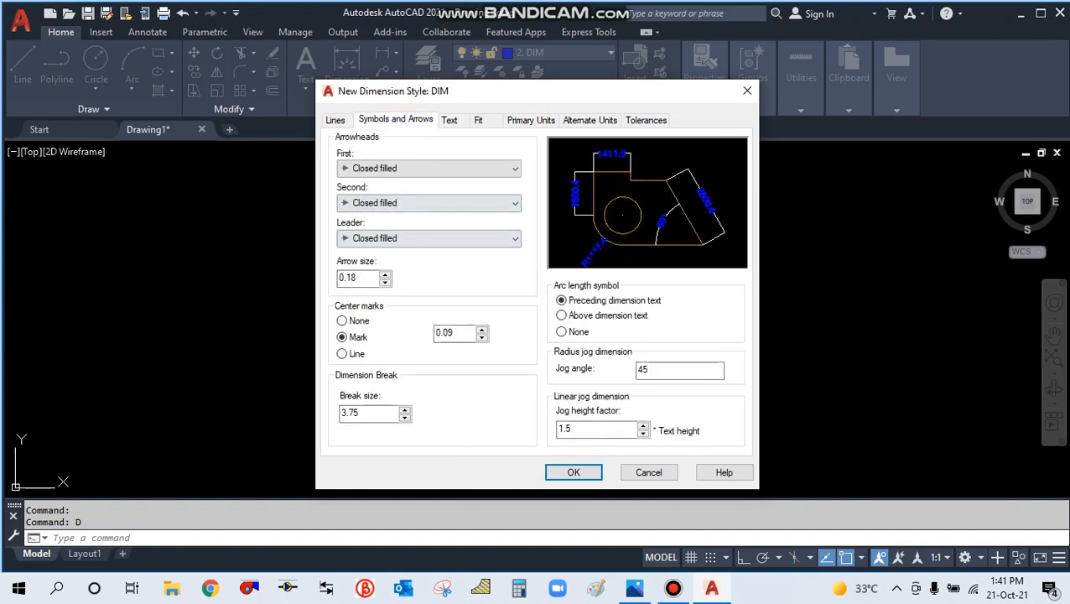
pyautogui.click(429, 169)
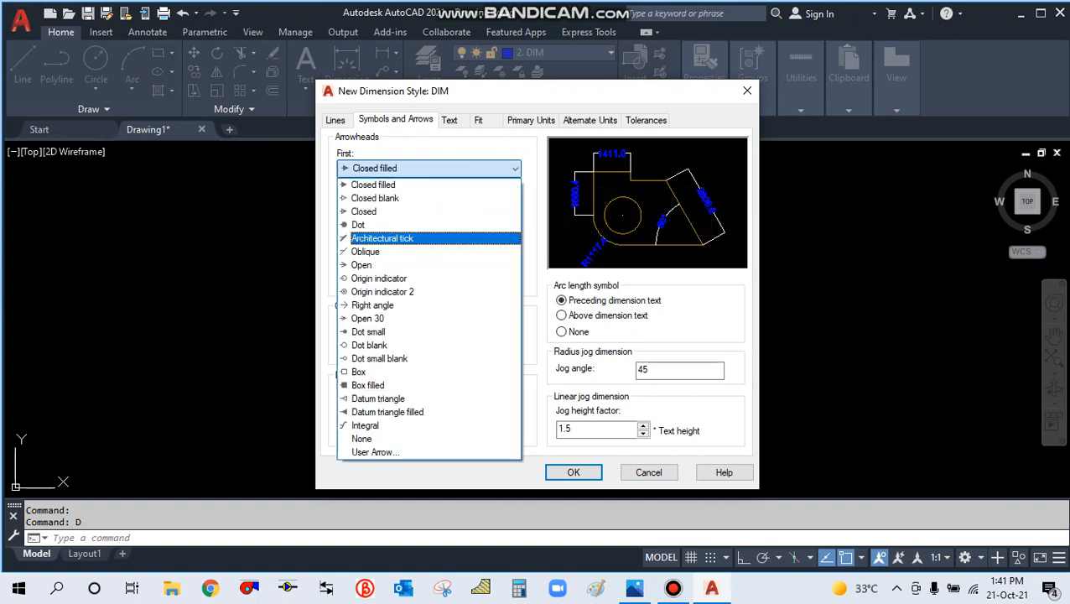
pyautogui.click(394, 238)
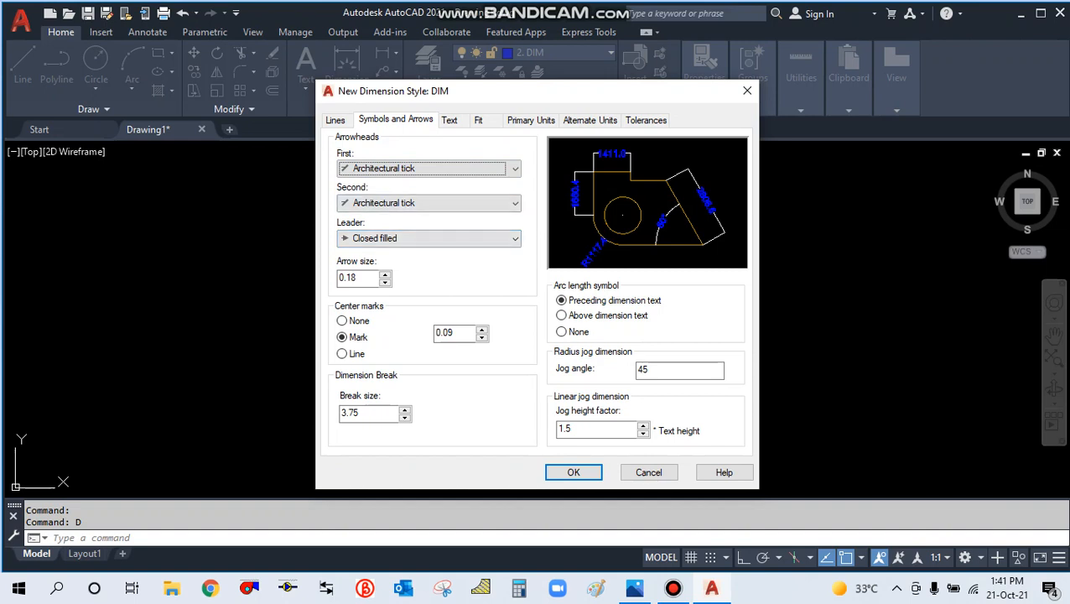
pyautogui.doubleClick(352, 278)
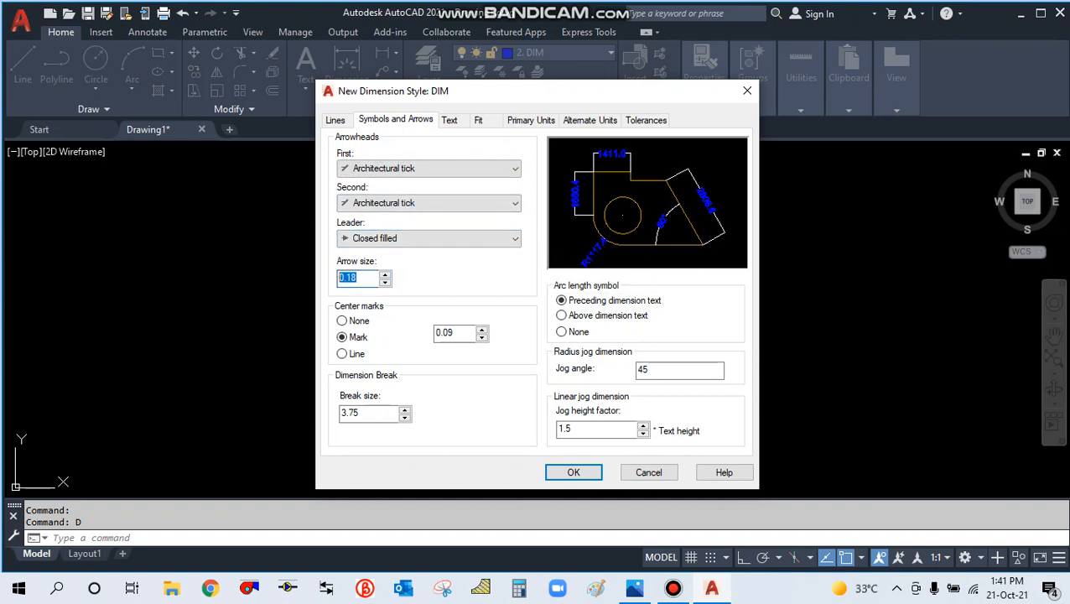
pyautogui.write('200')
# - Accept the DIM dimension style settings, make DIM the current style, and close the style manager
pyautogui.click(335, 120)
pyautogui.click(574, 472)
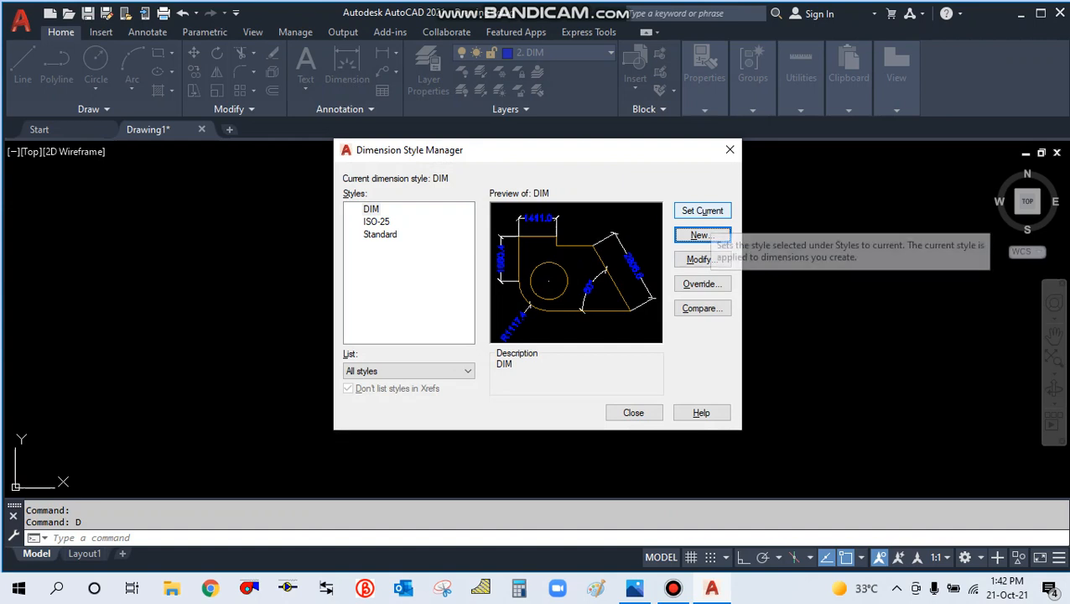
pyautogui.click(702, 211)
pyautogui.click(634, 412)
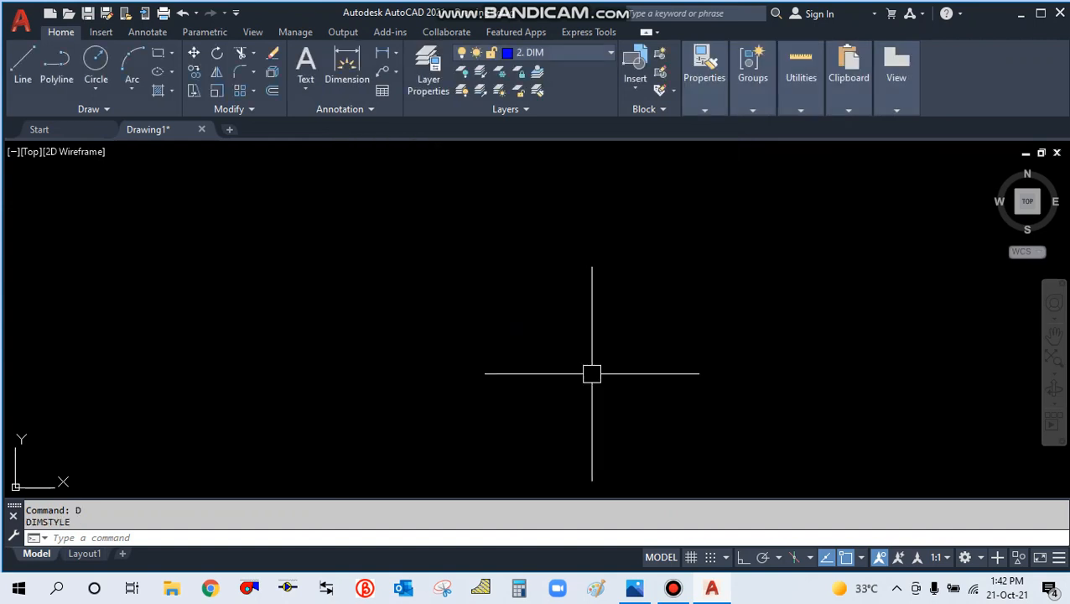
# - Create a new text style named DIM
pyautogui.write('ST')
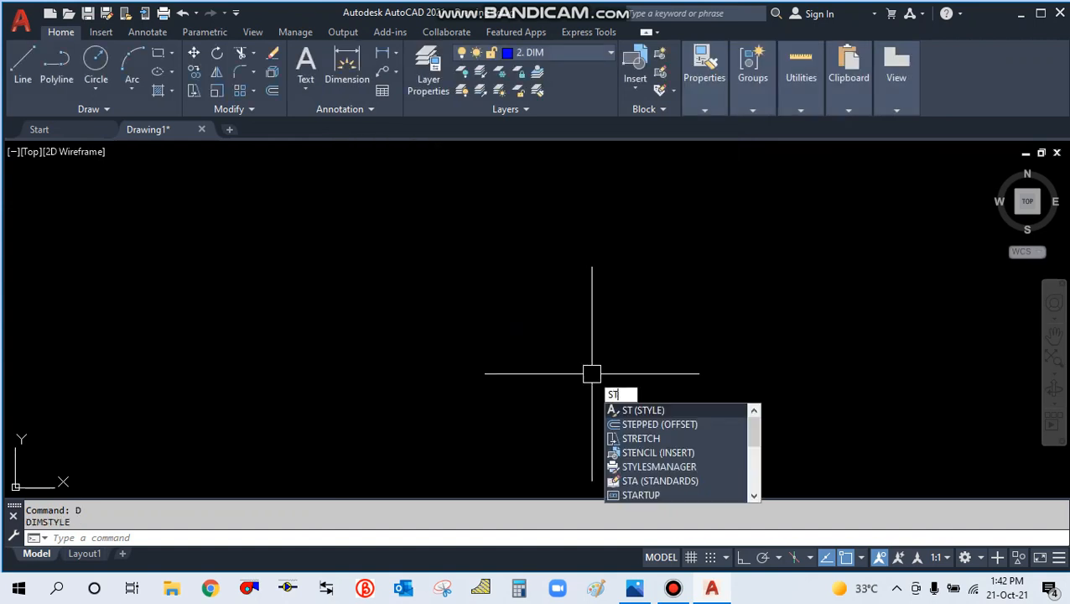
pyautogui.press('Return')
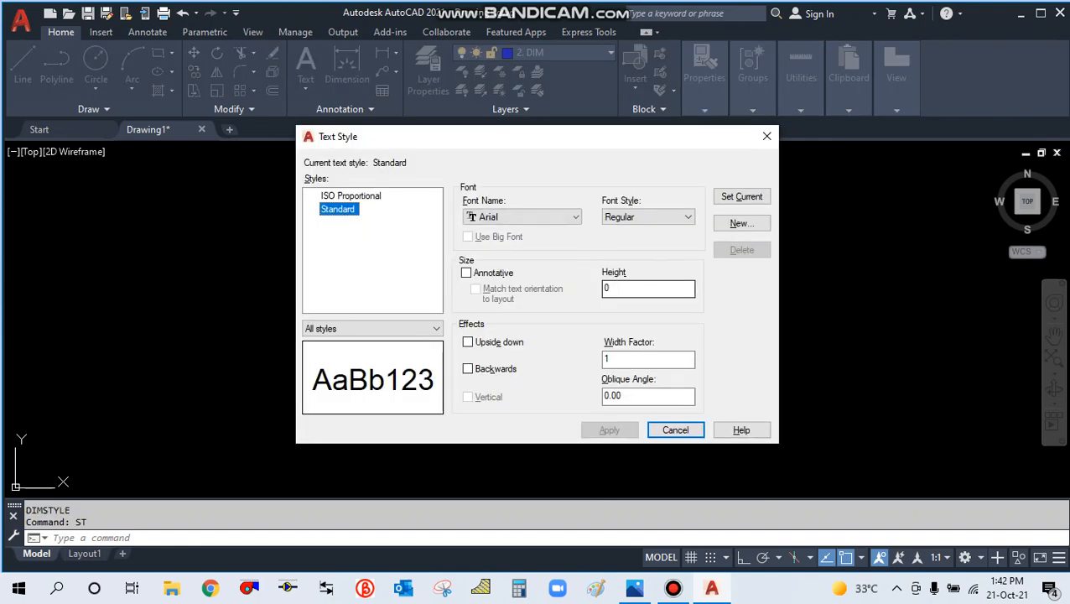
pyautogui.click(741, 223)
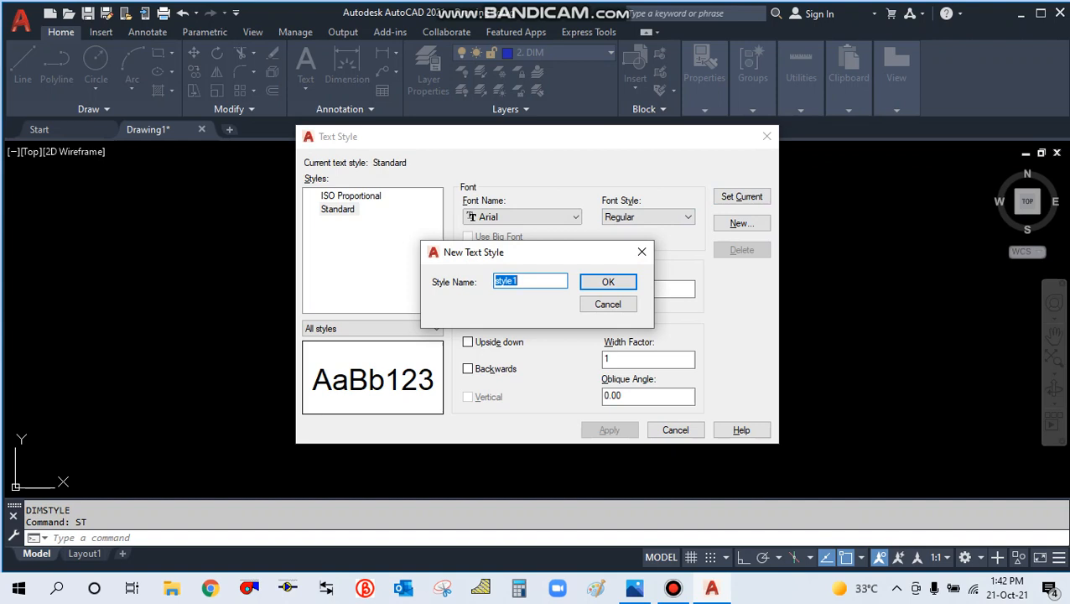
pyautogui.write('DIM')
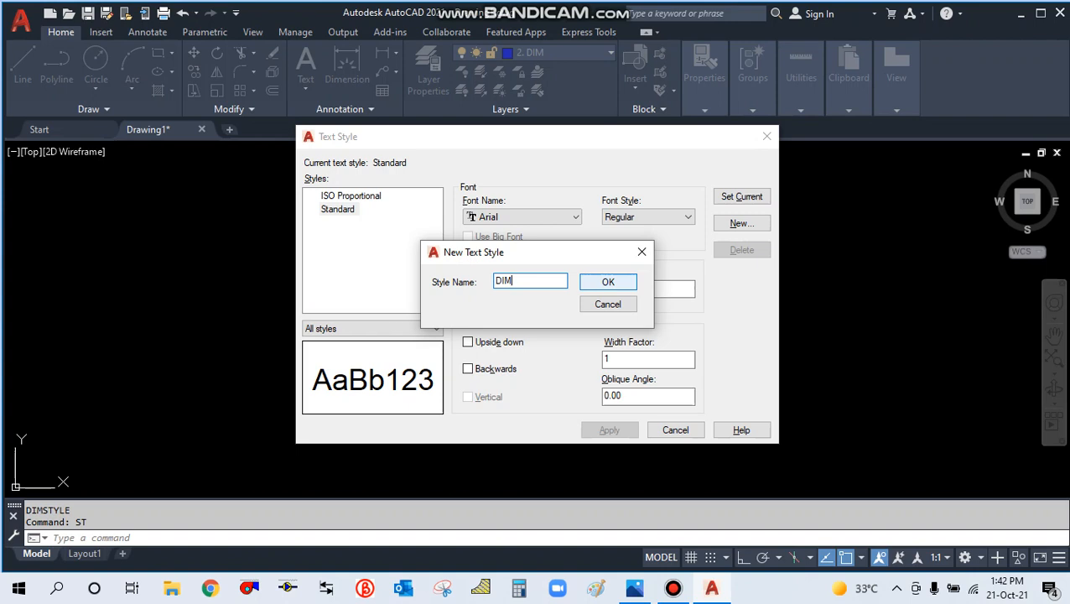
pyautogui.press('Return')
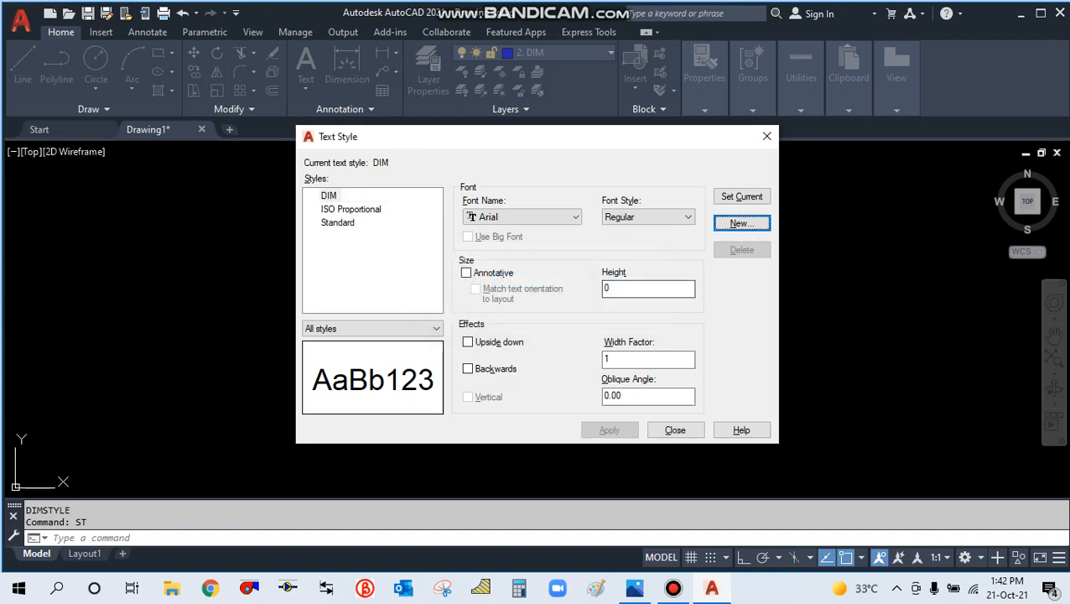
# - Set the DIM text style's height to 250 and its width factor to 0.5
pyautogui.click(338, 222)
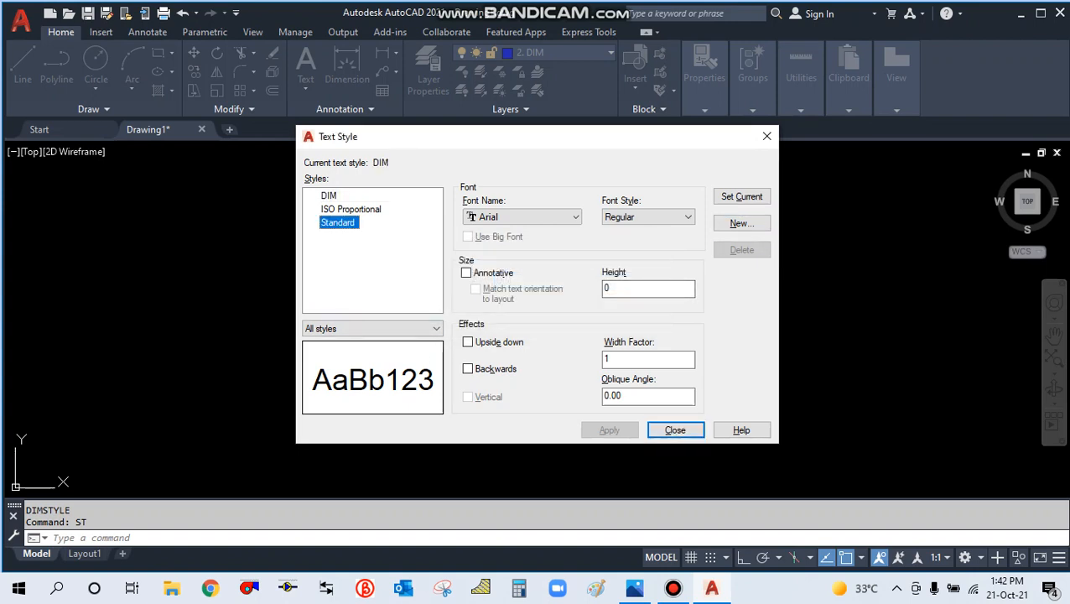
pyautogui.click(329, 196)
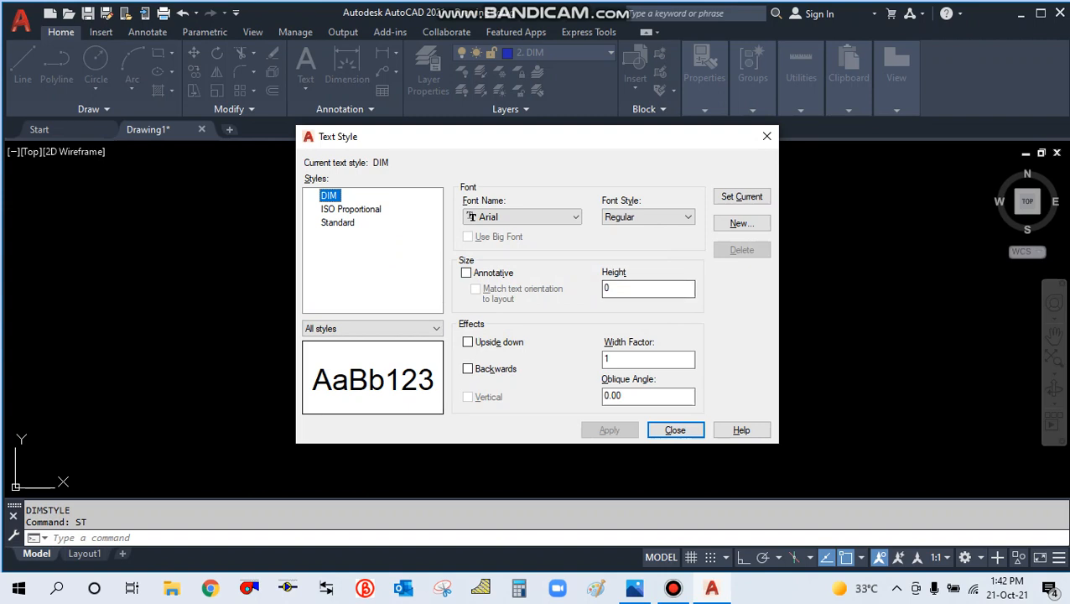
pyautogui.doubleClick(621, 289)
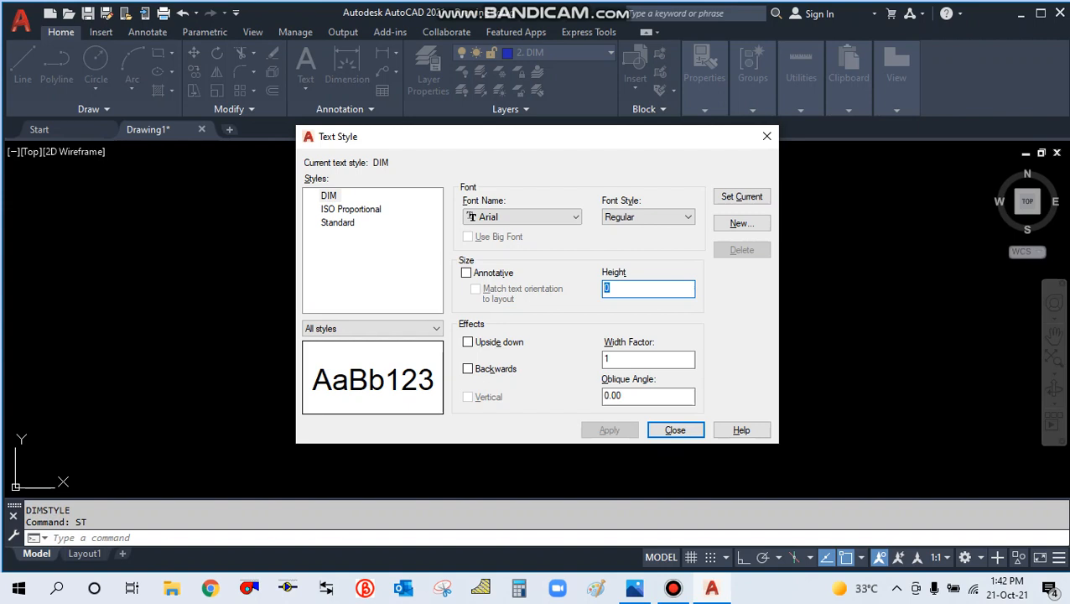
pyautogui.write('250')
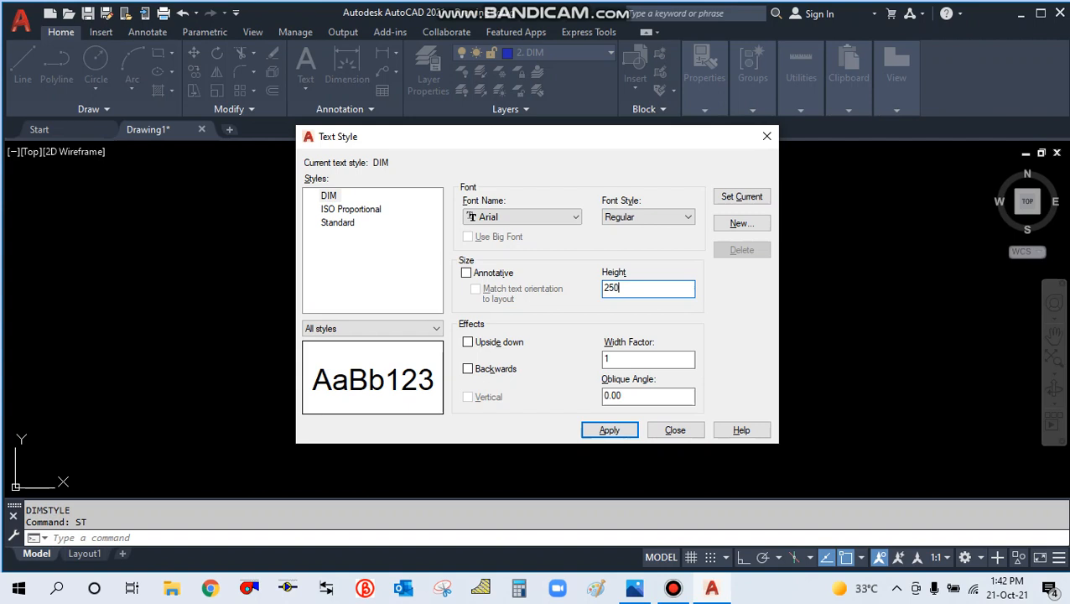
pyautogui.doubleClick(621, 360)
pyautogui.write('0.5')
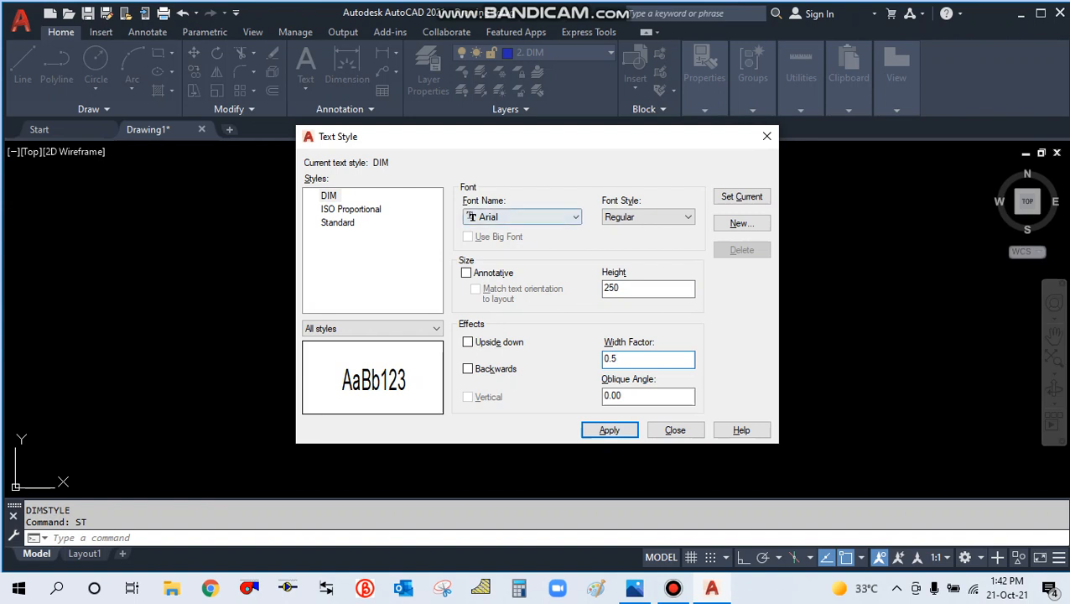
# - Set the DIM text style's font to Arial Narrow with the Regular font style, and apply and close the text style settings
pyautogui.hotkey('alt', 'Down')
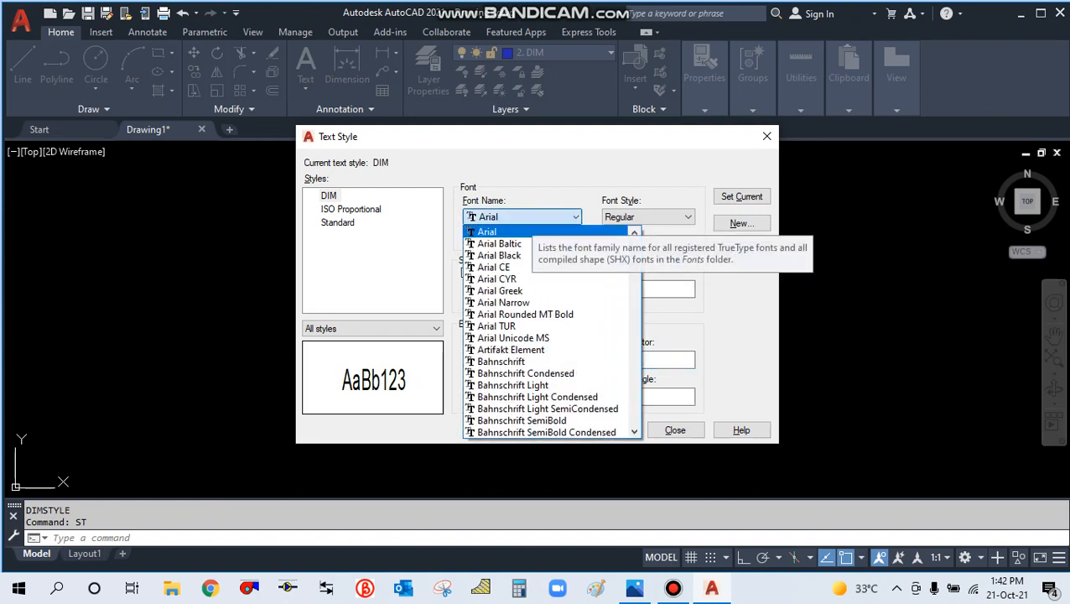
pyautogui.click(536, 217)
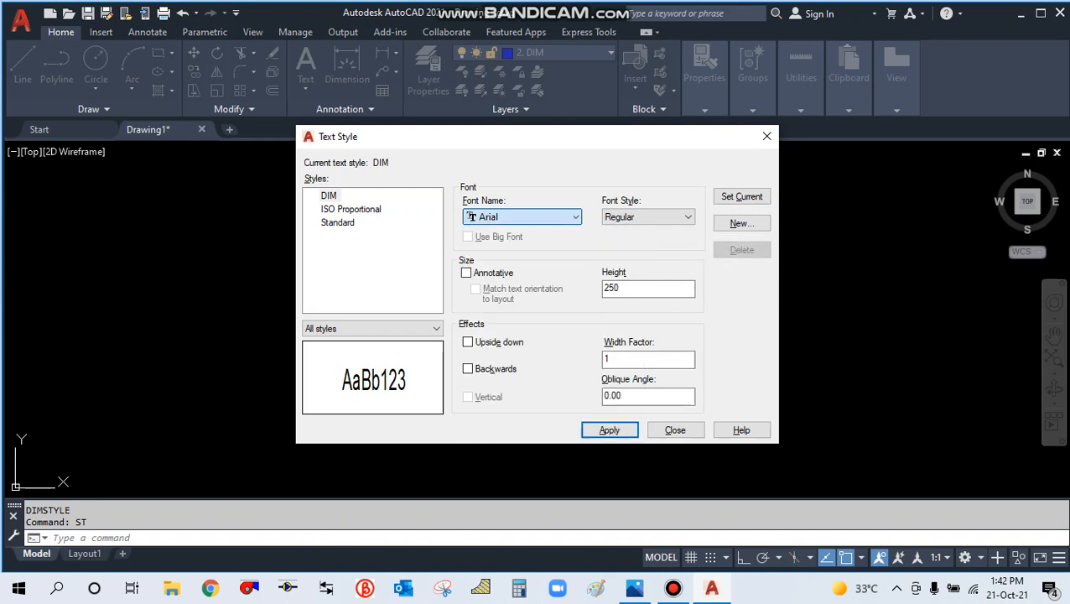
pyautogui.click(537, 217)
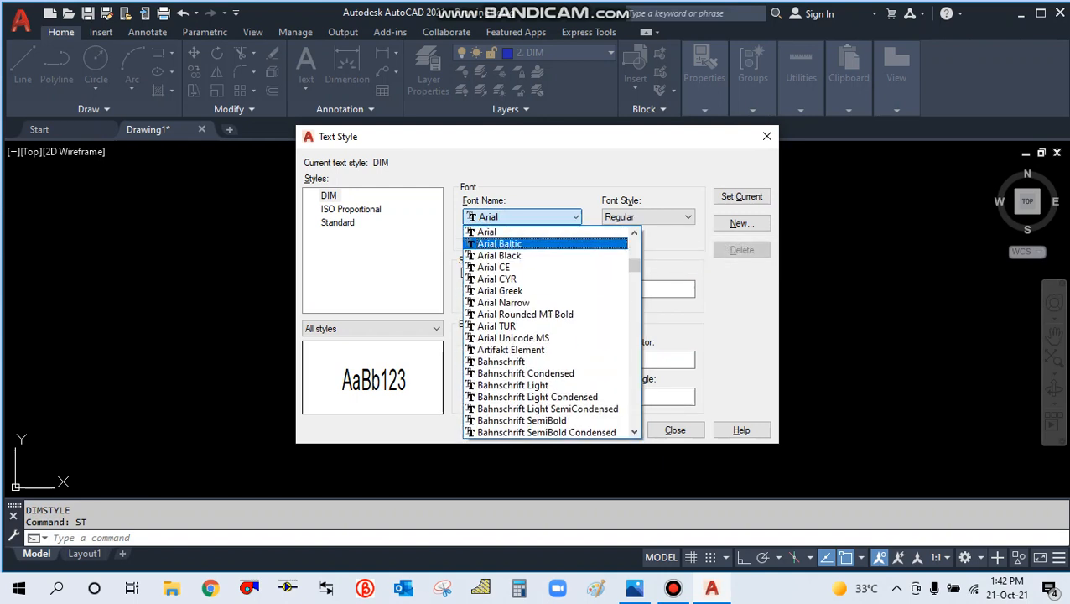
pyautogui.click(503, 302)
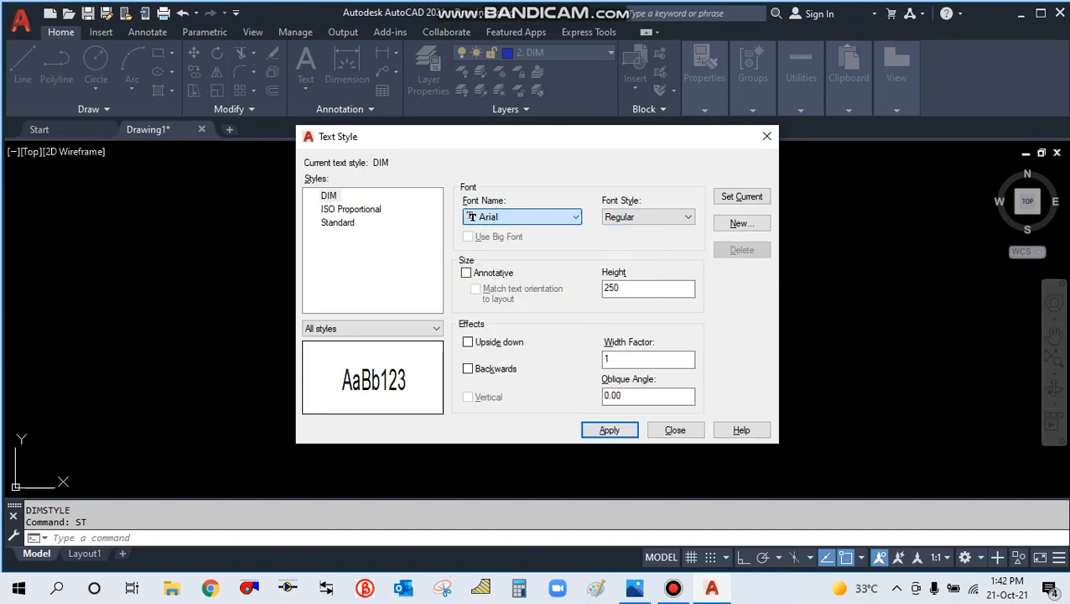
pyautogui.click(648, 216)
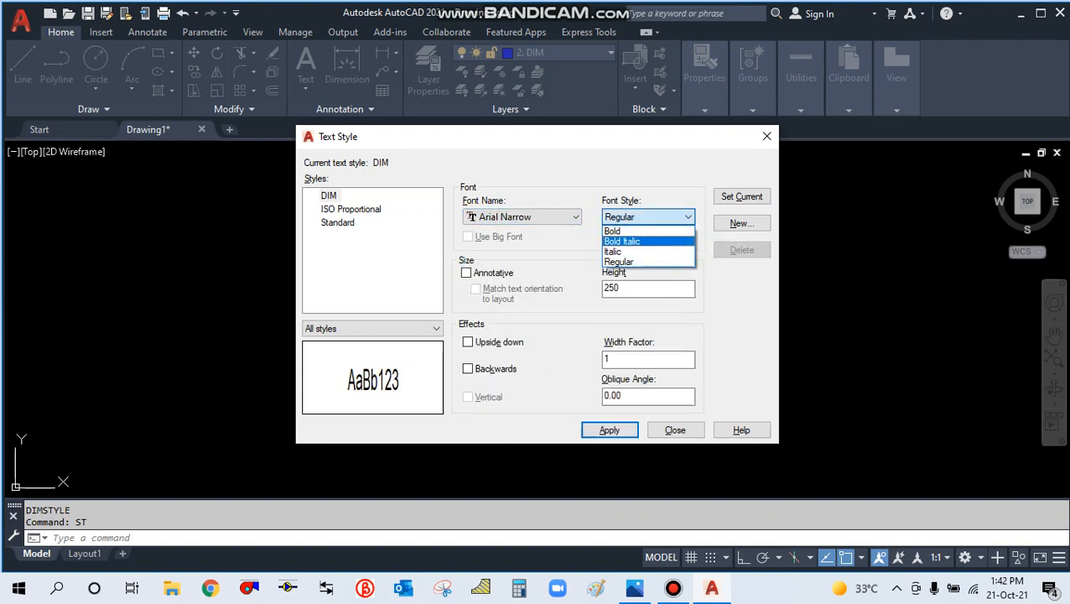
pyautogui.click(647, 217)
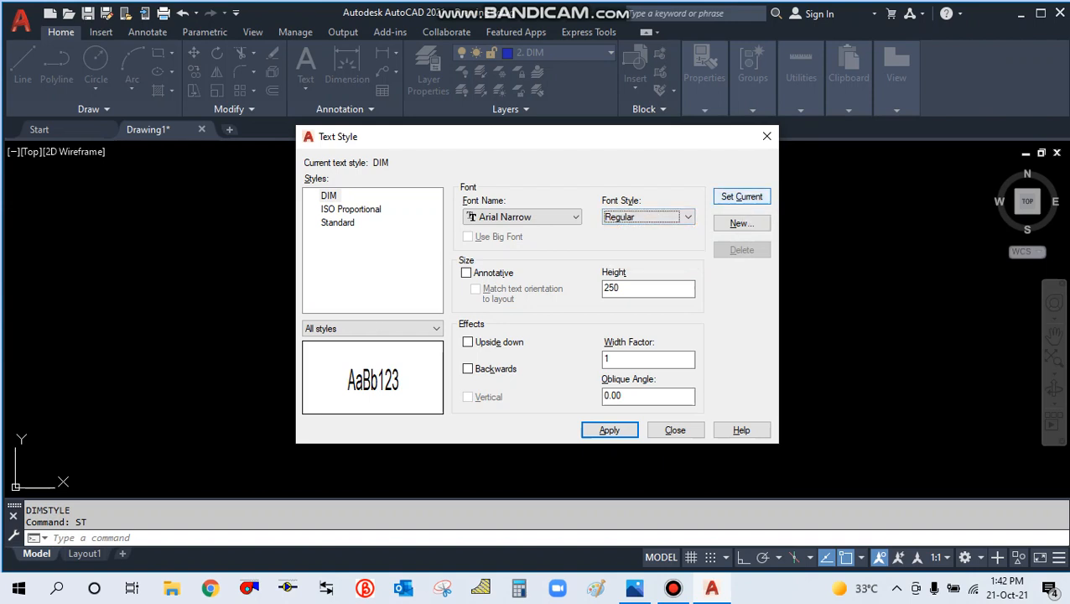
pyautogui.click(610, 429)
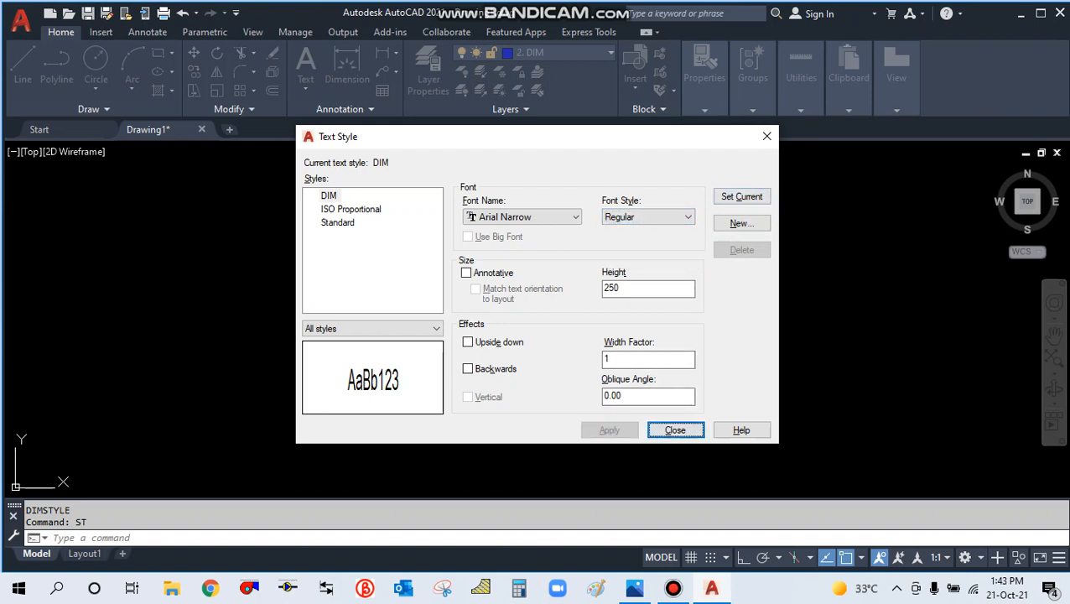
pyautogui.click(675, 429)
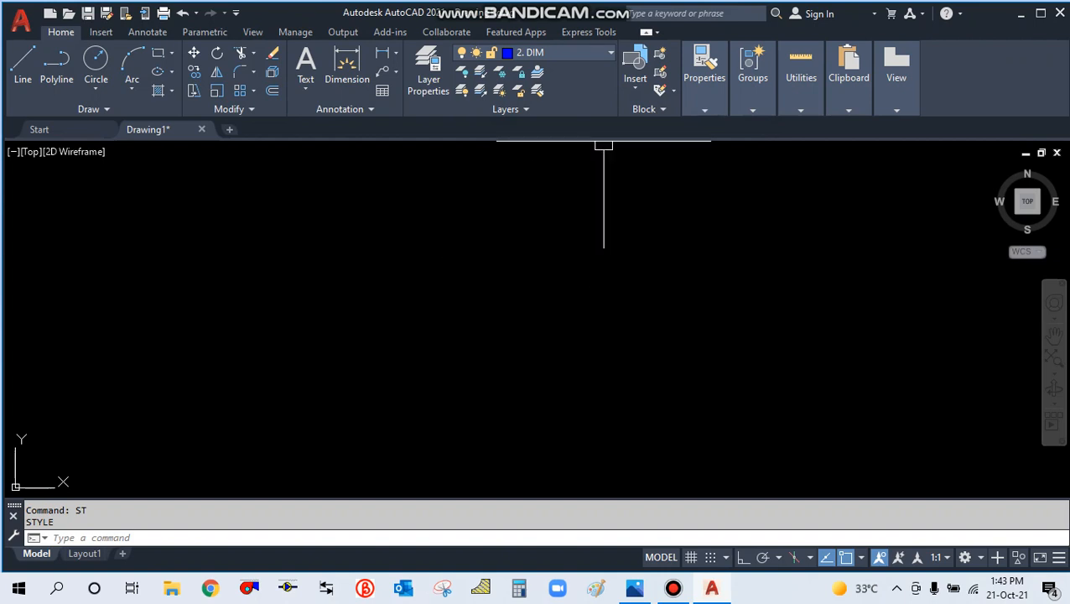
# - Create a new layer named 3. WALL in the layer manager
pyautogui.write('la')
pyautogui.press('Return')
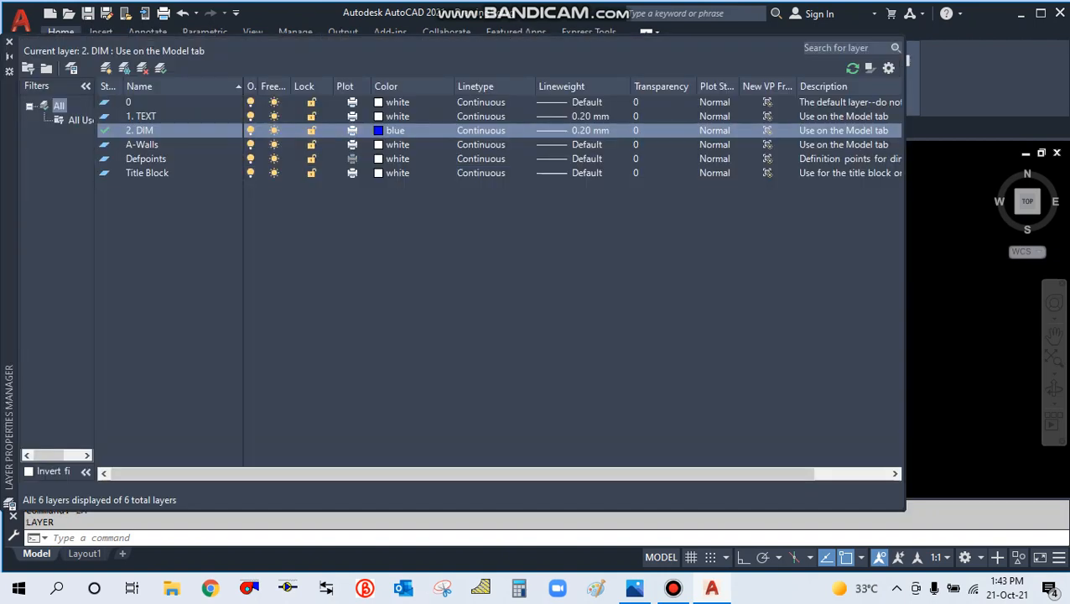
pyautogui.hotkey('alt', 'n')
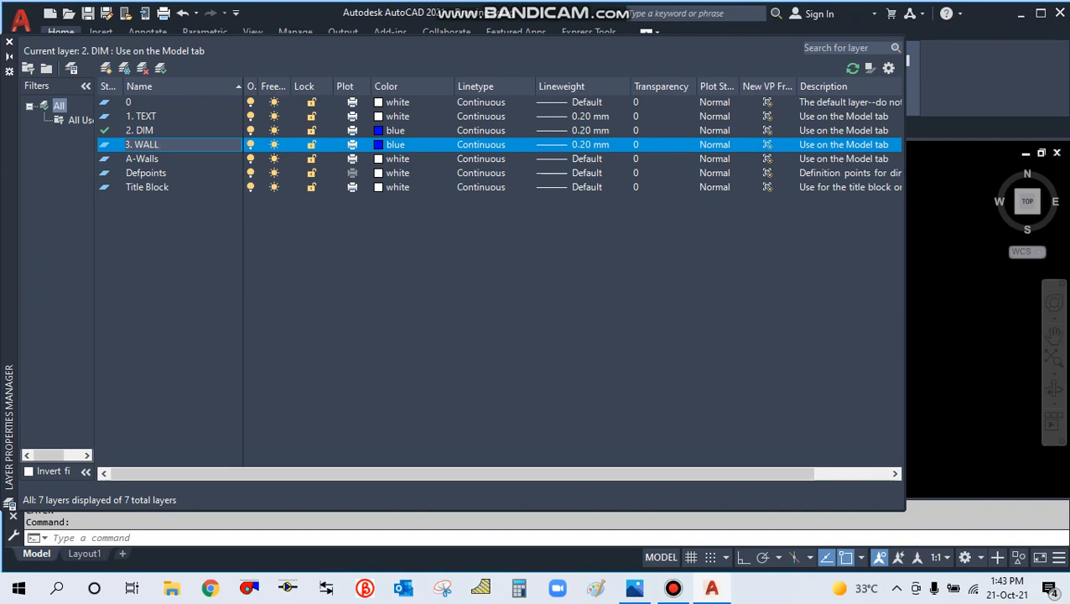
# - Set the 3. WALL layer's color to 8 and its lineweight to 0.35 mm
pyautogui.click(386, 144)
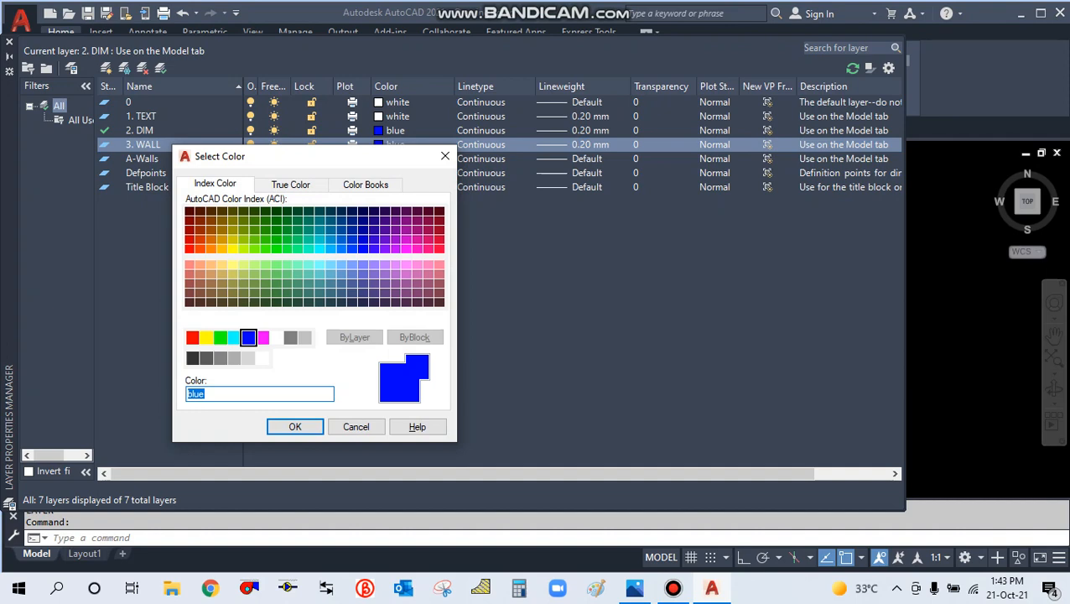
pyautogui.click(290, 337)
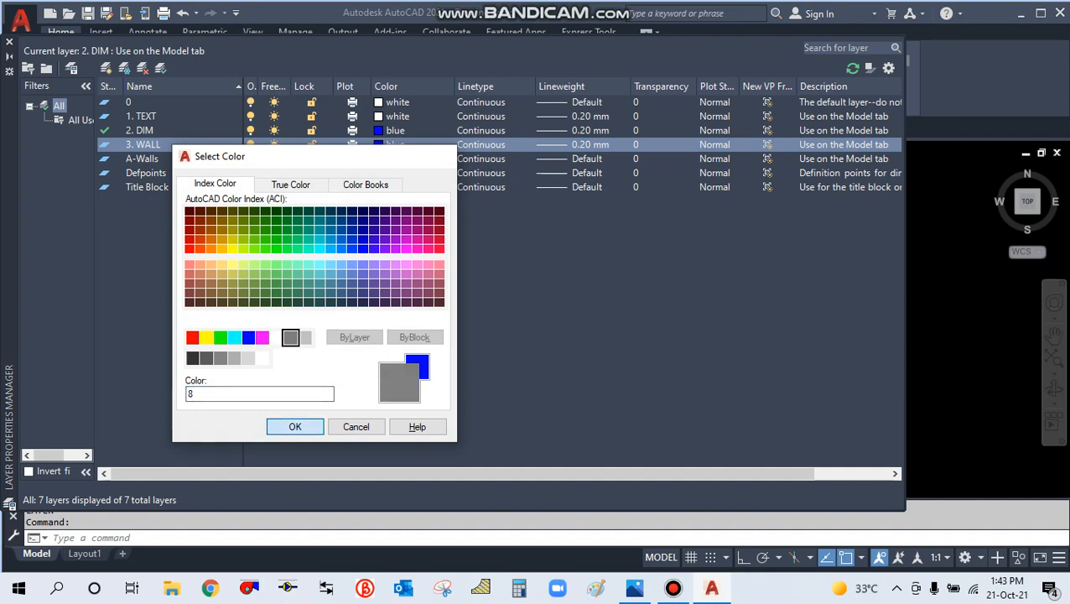
pyautogui.press('Return')
pyautogui.click(589, 144)
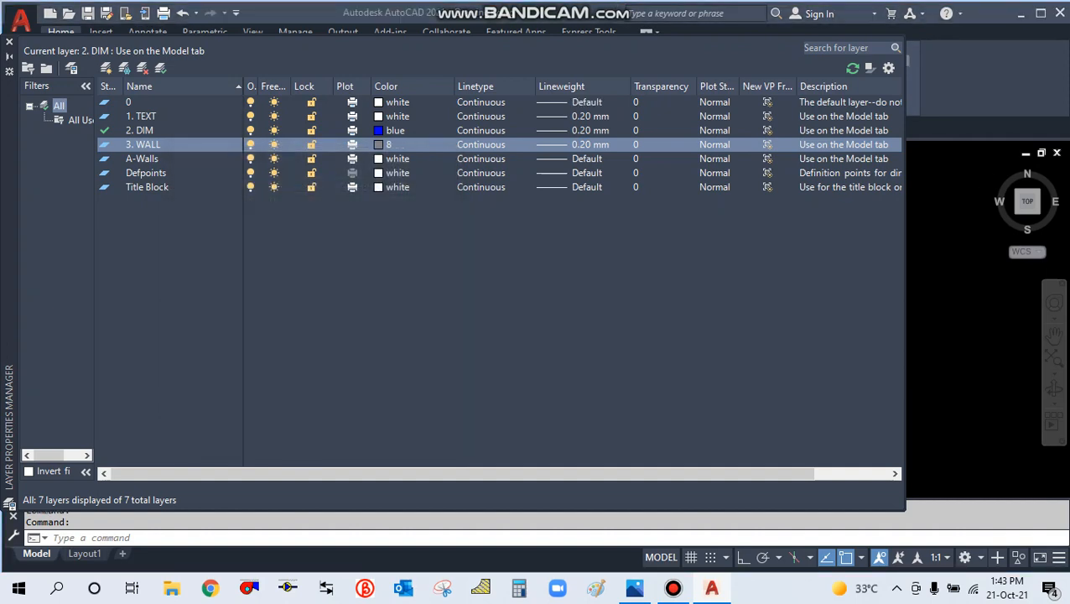
pyautogui.click(527, 326)
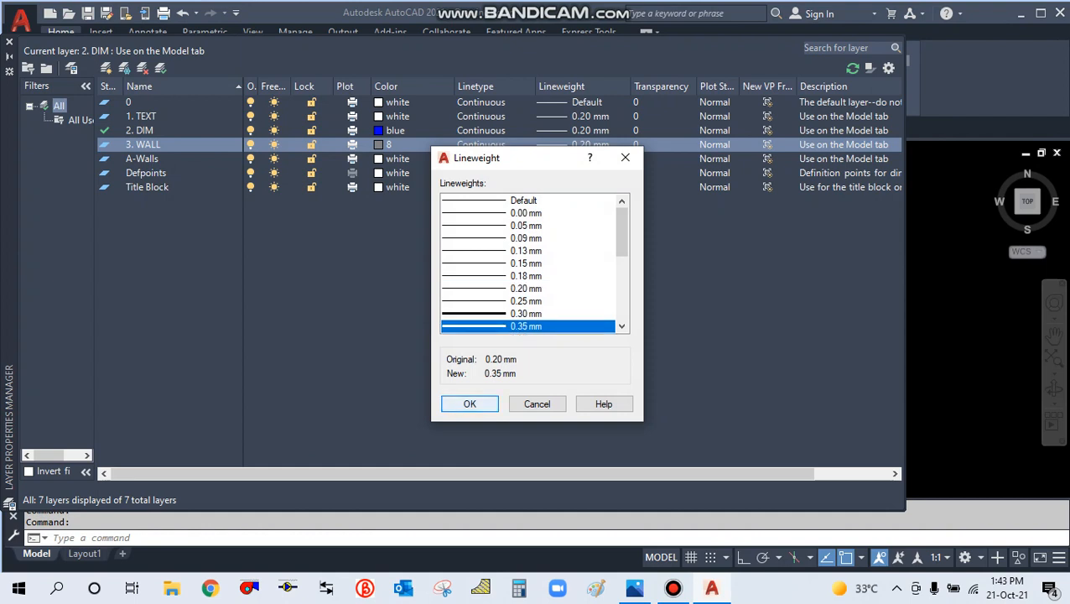
pyautogui.press('Return')
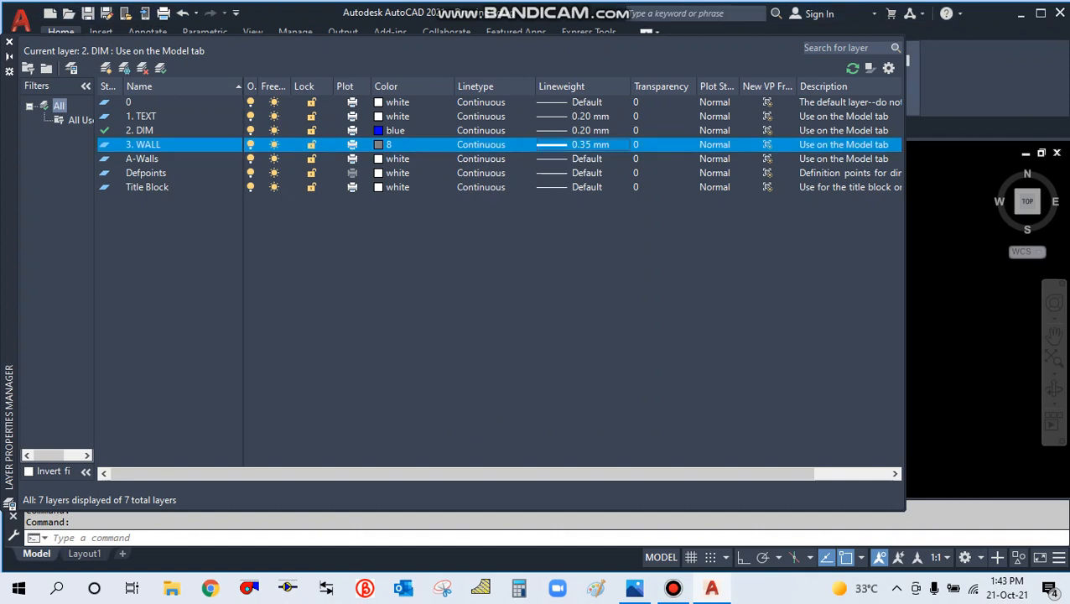
# - Close the layer manager and make 3. WALL the current layer
pyautogui.click(9, 42)
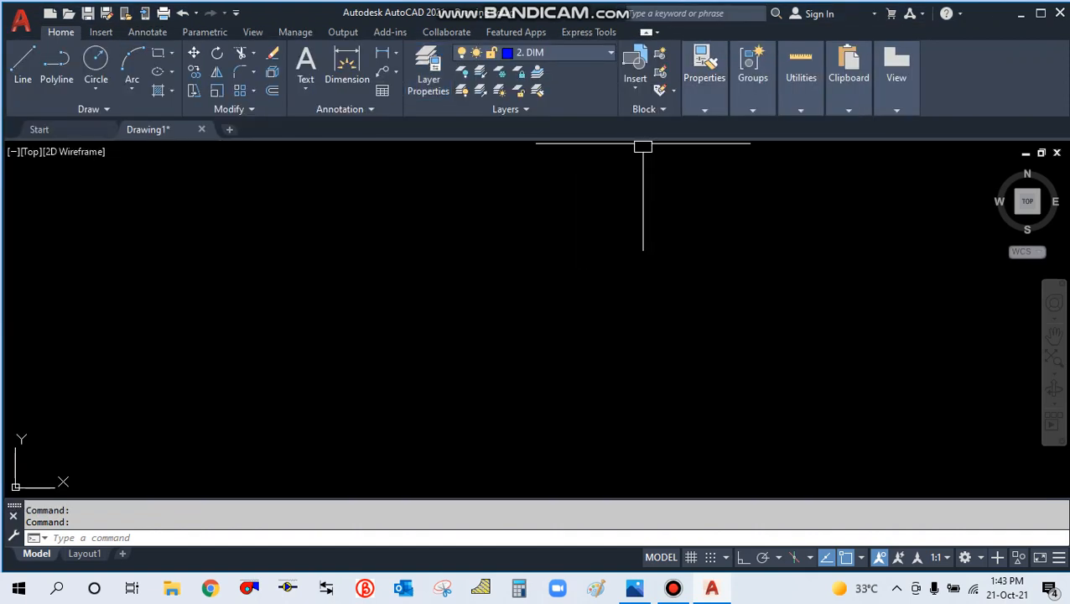
pyautogui.click(611, 53)
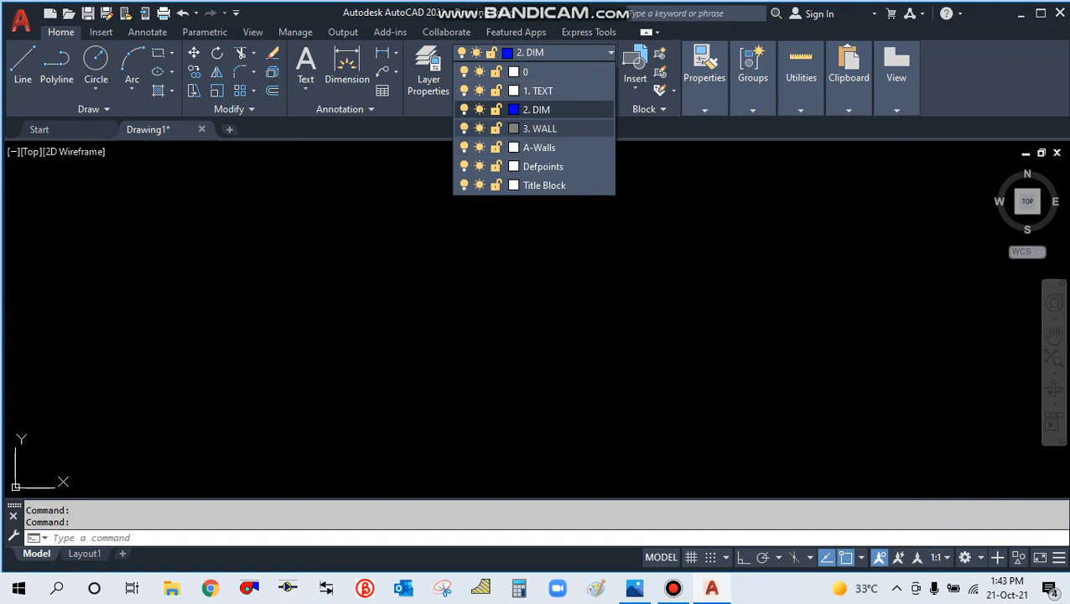
pyautogui.click(540, 128)
pyautogui.write('RE')
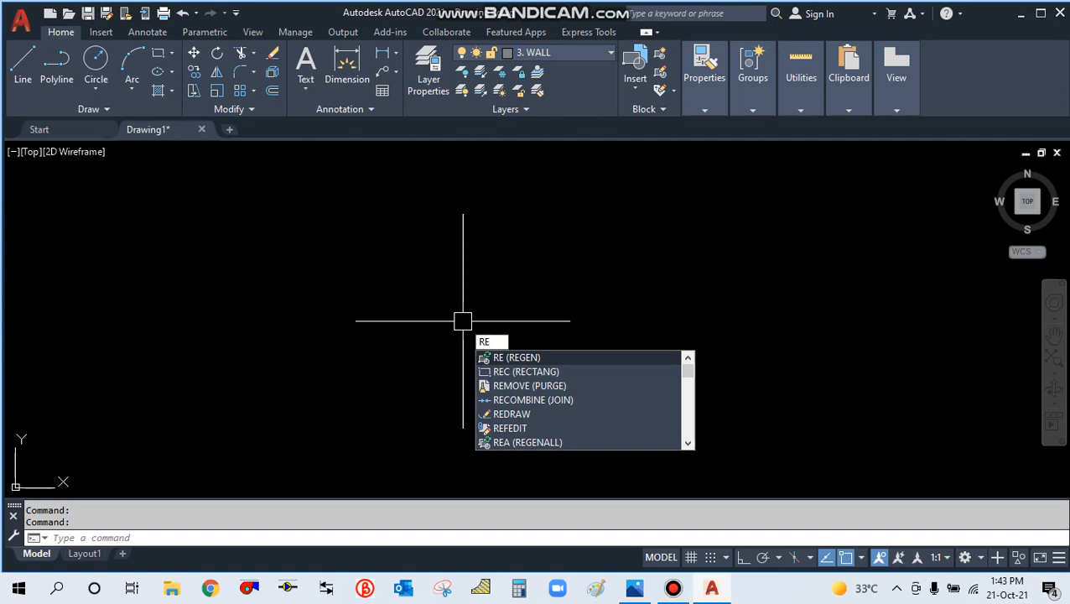
pyautogui.write('C')
pyautogui.press('Escape')
pyautogui.press('Escape')
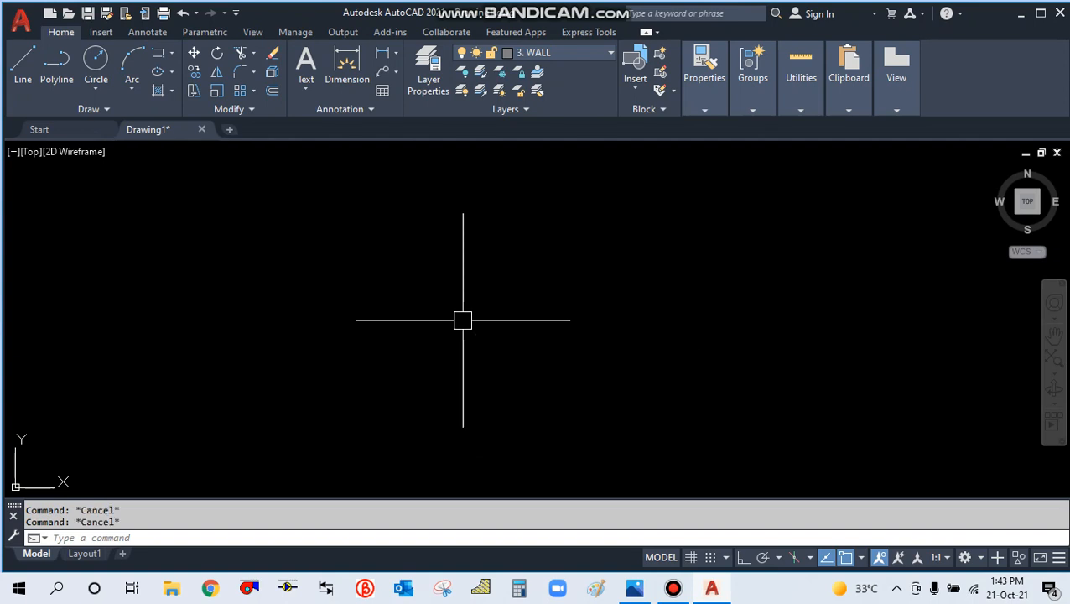
# - Draw a vertical construction line through a point slightly left of the middle of the drawing area
pyautogui.write('X')
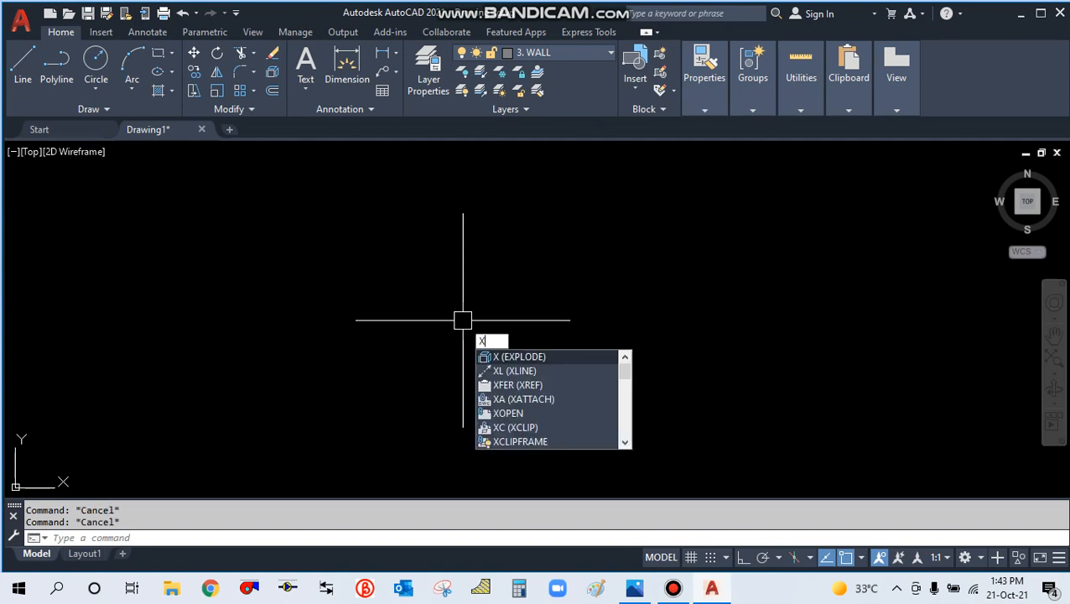
pyautogui.write('L')
pyautogui.press('Return')
pyautogui.write('V')
pyautogui.press('Return')
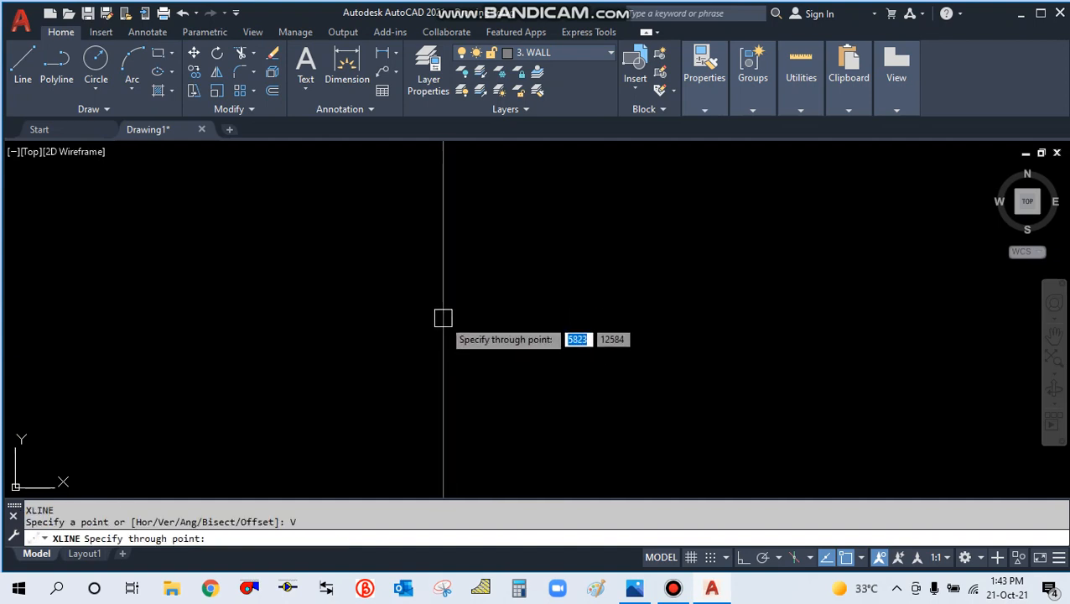
pyautogui.click(442, 318)
pyautogui.press('Escape')
# - Offset the vertical construction line by 200 to its right side
pyautogui.write('O')
pyautogui.press('Return')
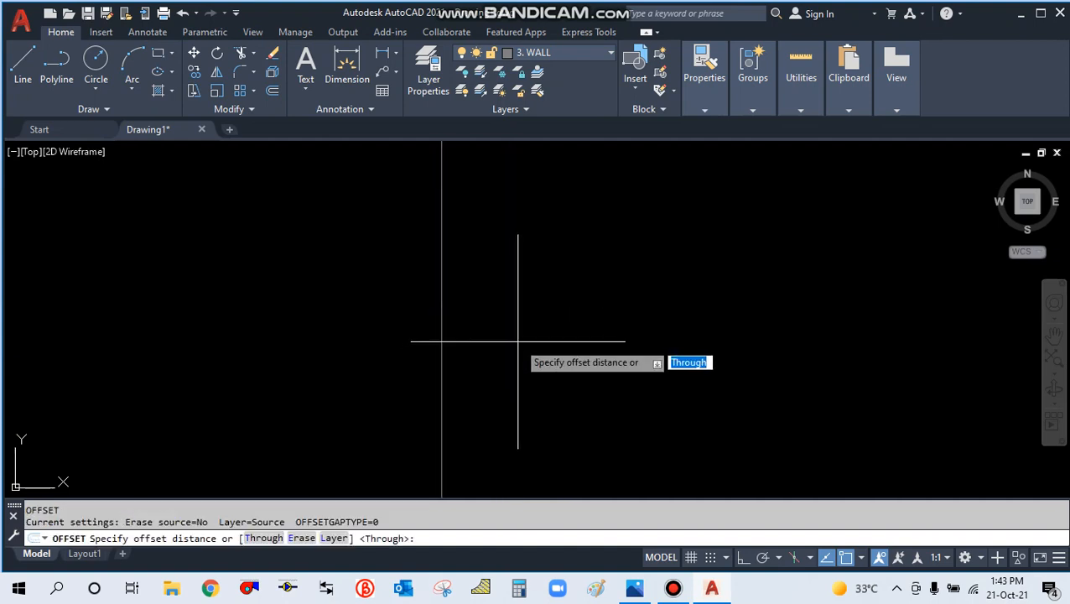
pyautogui.write('200')
pyautogui.press('Return')
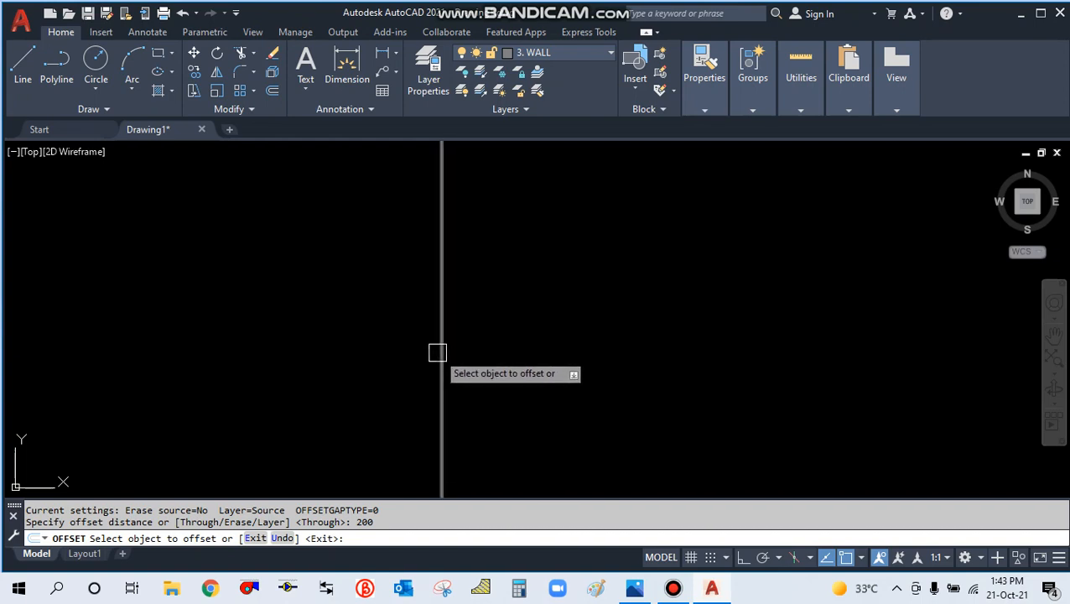
pyautogui.click(442, 353)
pyautogui.click(552, 353)
pyautogui.press('Escape')
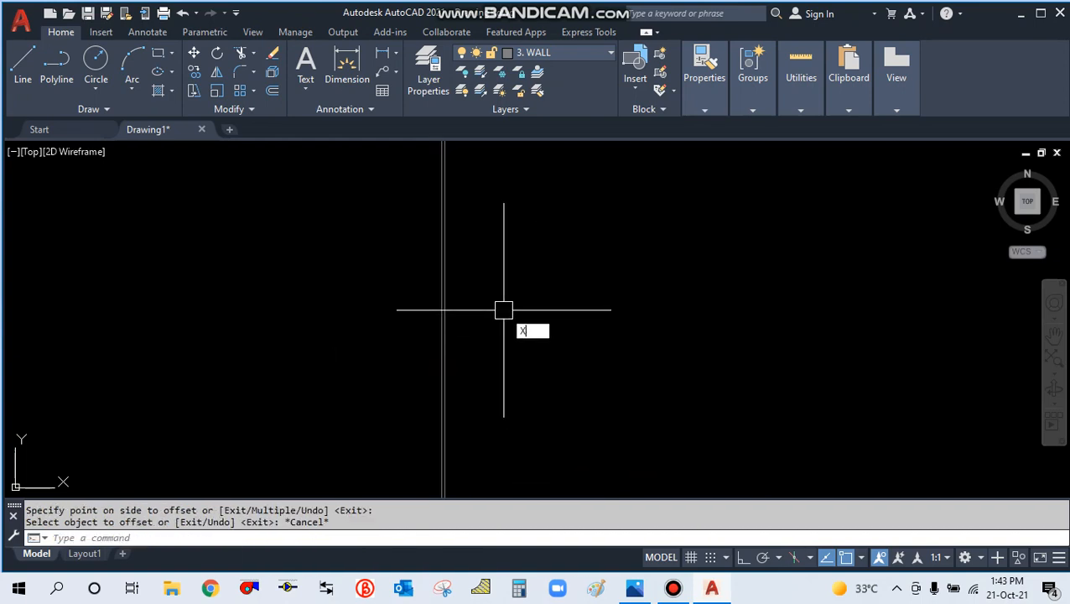
# - Draw a horizontal construction line crossing the pair of vertical construction lines
pyautogui.write('XL')
pyautogui.press('Return')
pyautogui.write('h')
pyautogui.press('Return')
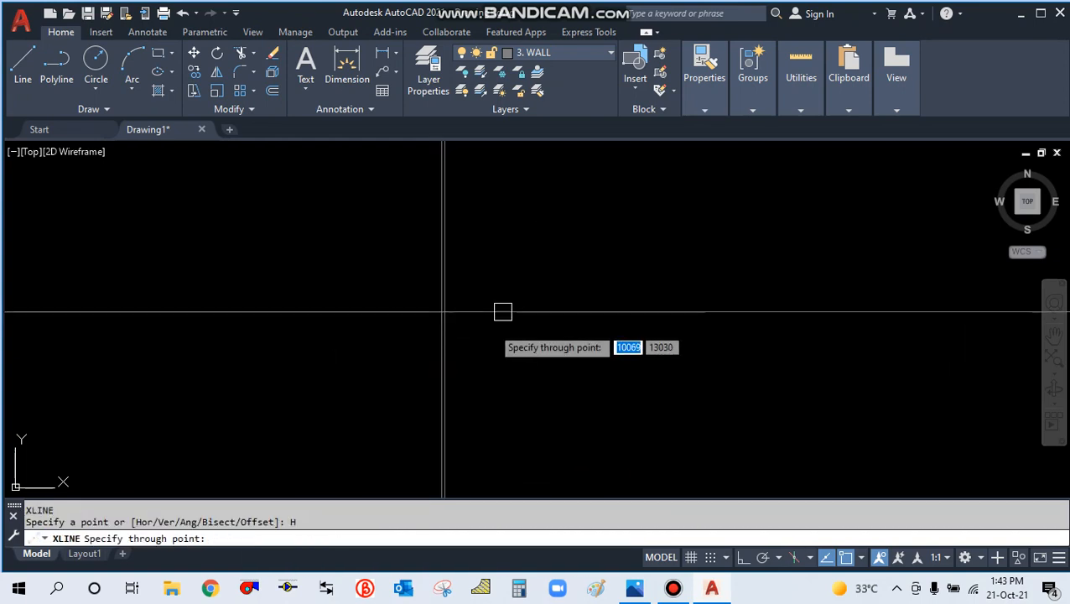
pyautogui.click(476, 358)
pyautogui.press('Escape')
# - Offset the horizontal construction line upward by 200
pyautogui.write('o')
pyautogui.press('Return')
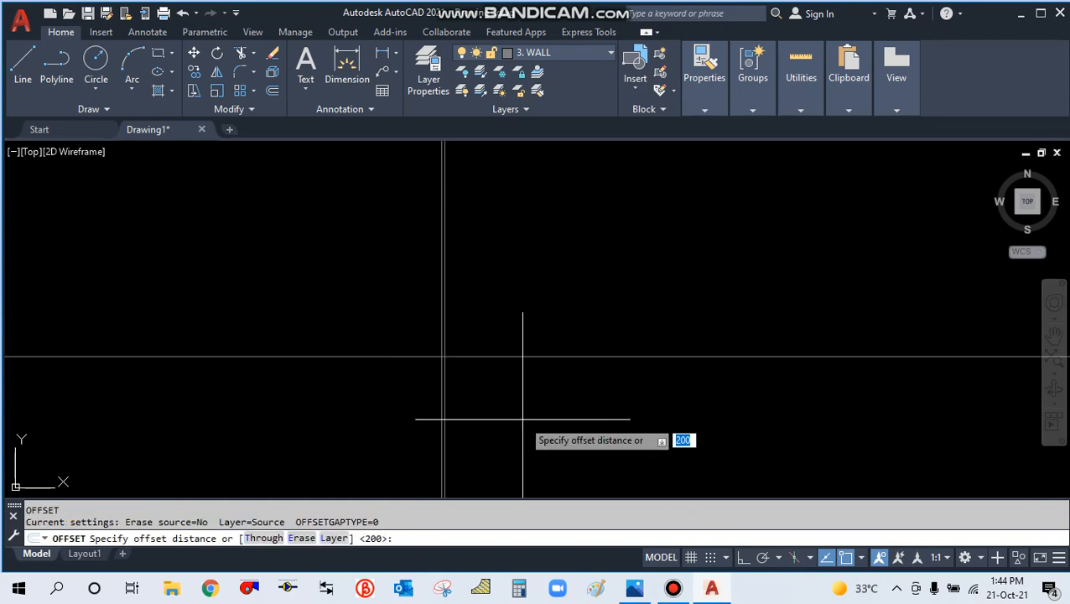
pyautogui.press('Return')
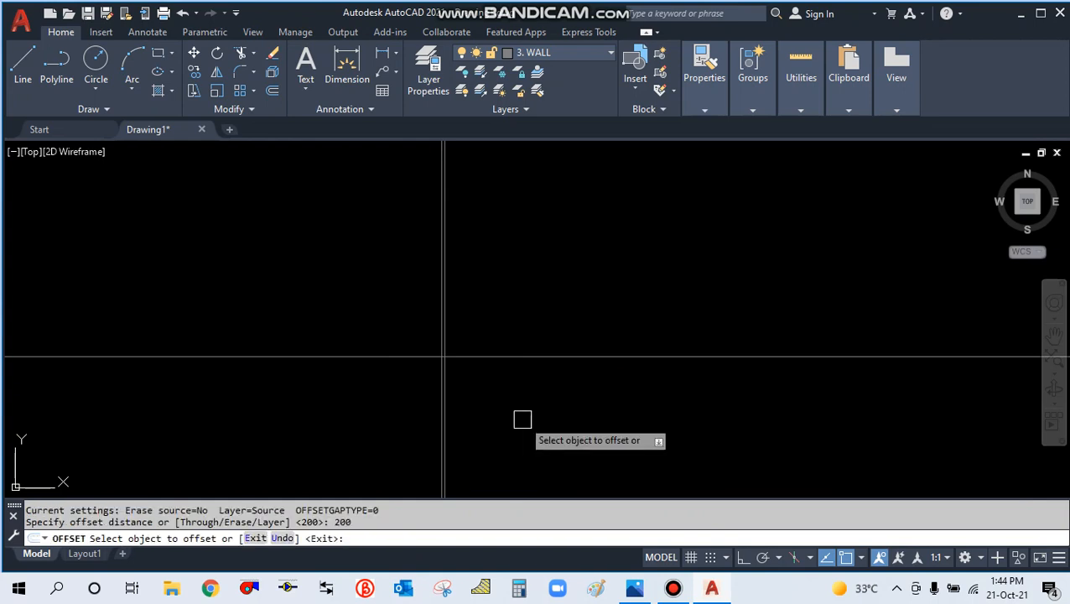
pyautogui.click(532, 356)
pyautogui.click(530, 262)
pyautogui.press('Escape')
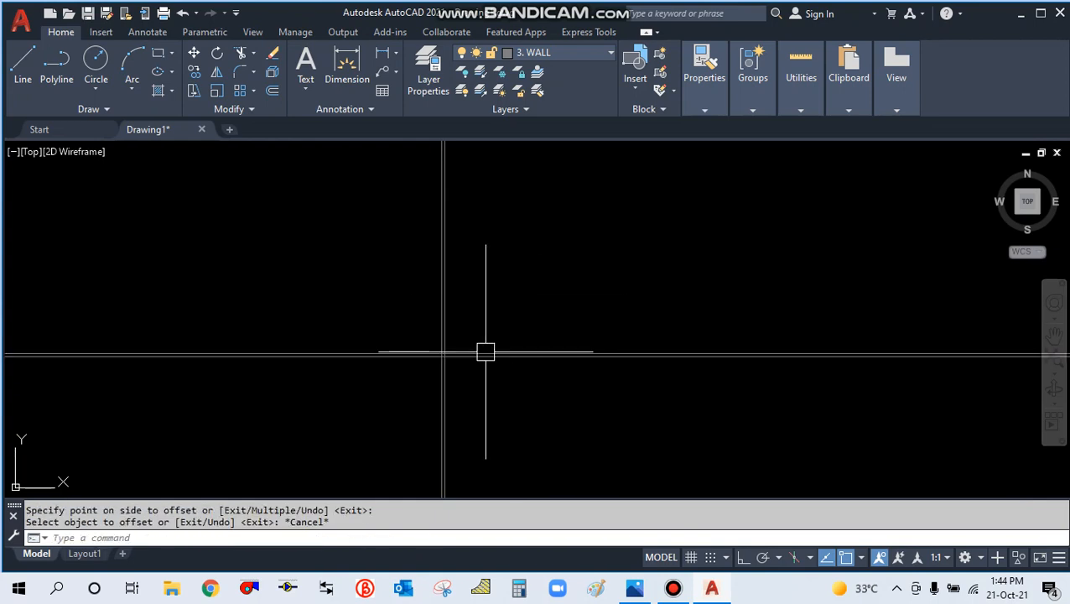
pyautogui.scroll(8, 482, 359)
pyautogui.scroll(-2, 478, 370)
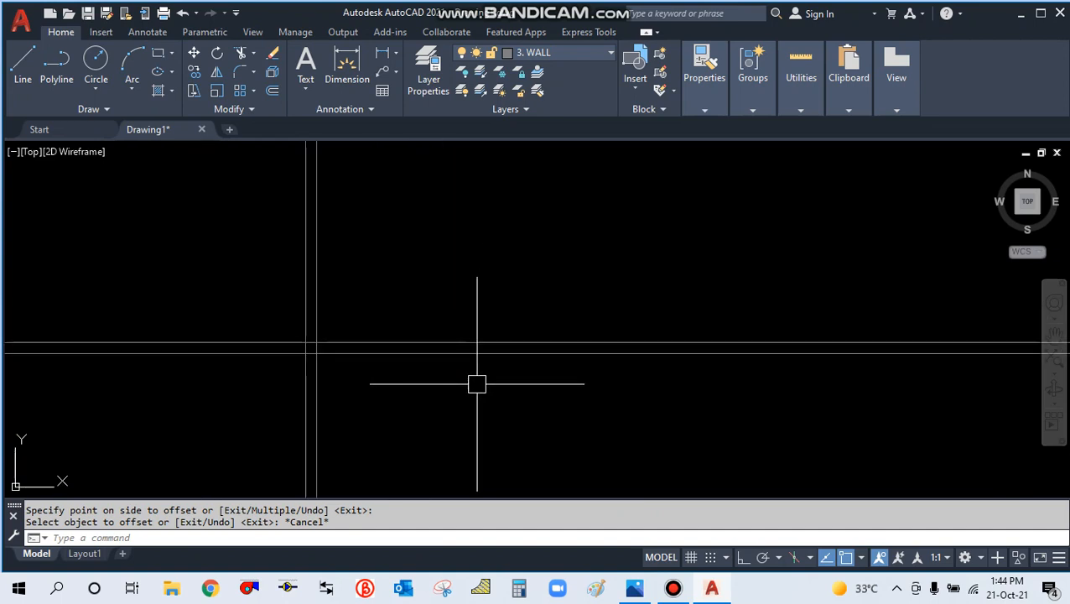
pyautogui.write('o')
pyautogui.press('Return')
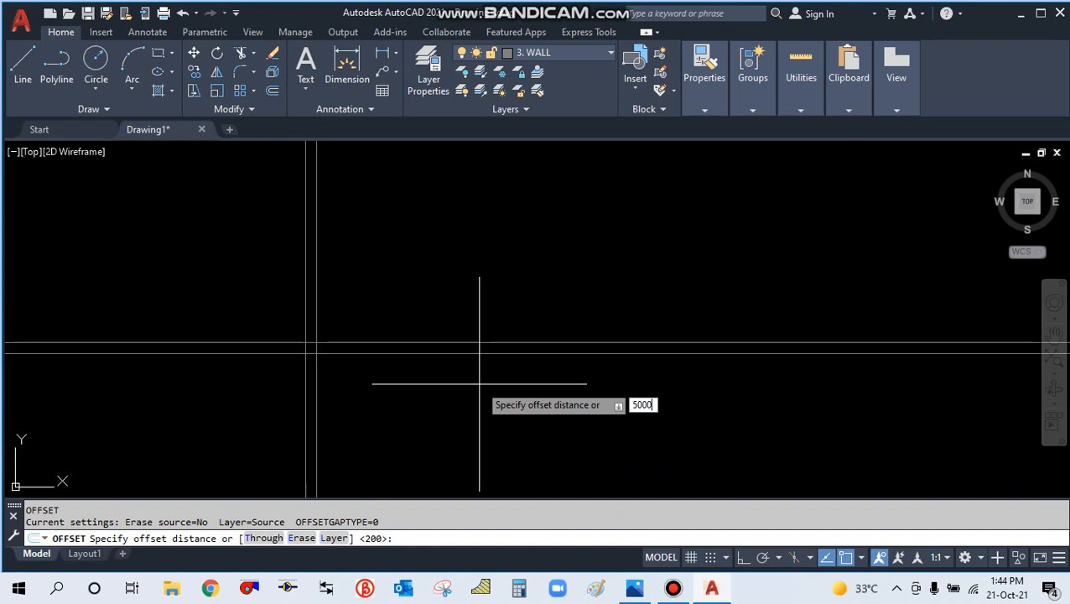
pyautogui.press('Return')
pyautogui.click(449, 342)
pyautogui.press('Escape')
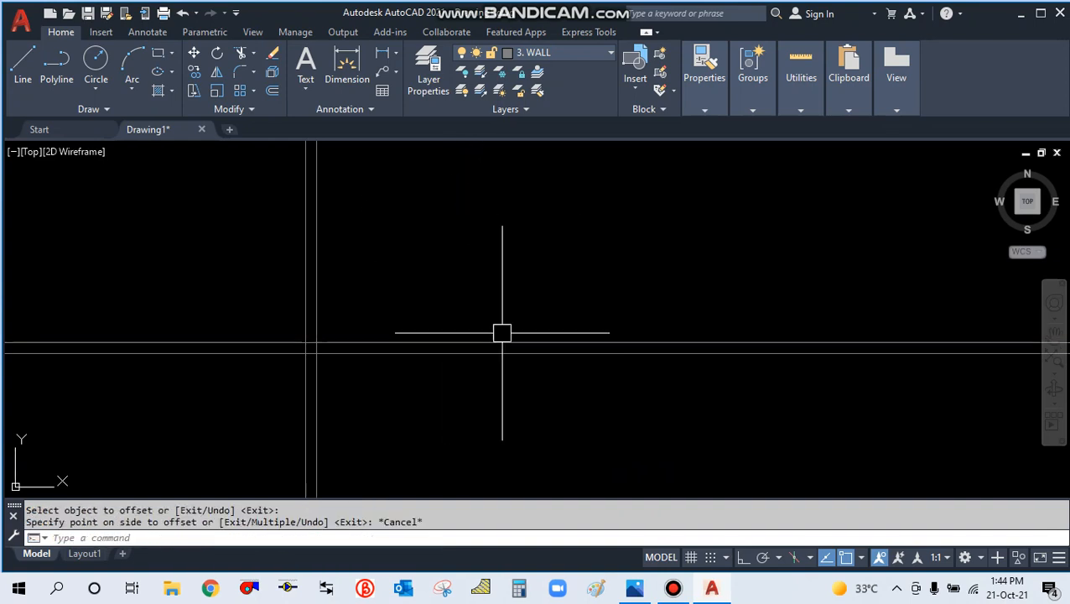
pyautogui.scroll(-4, 502, 333)
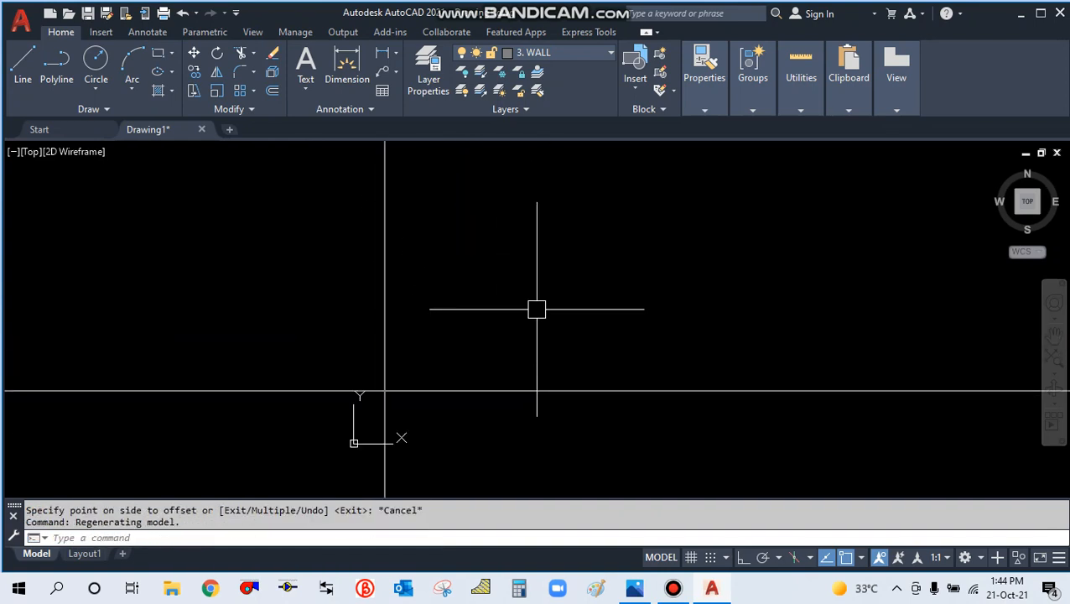
pyautogui.scroll(3, 537, 310)
pyautogui.scroll(-3, 537, 310)
pyautogui.write('Z')
pyautogui.press('Return')
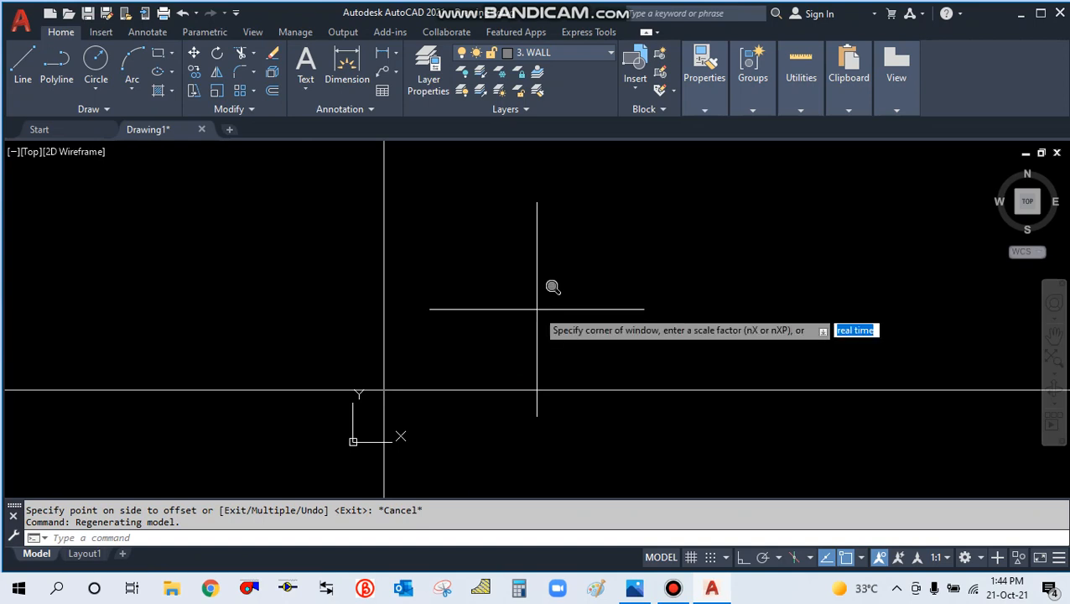
pyautogui.write('A')
pyautogui.press('Return')
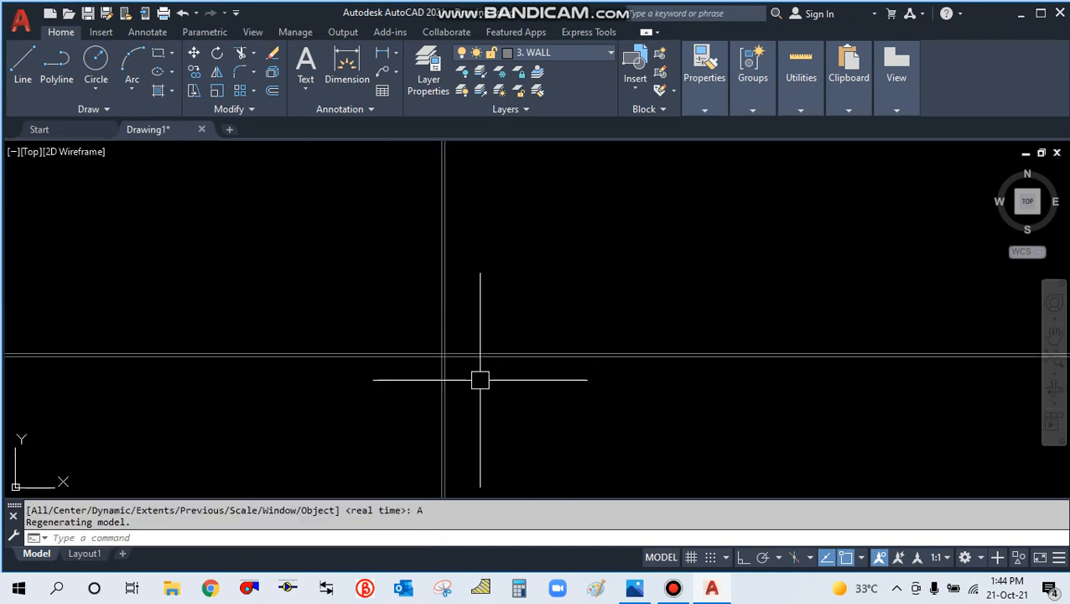
pyautogui.scroll(-2, 503, 384)
pyautogui.scroll(-5, 511, 388)
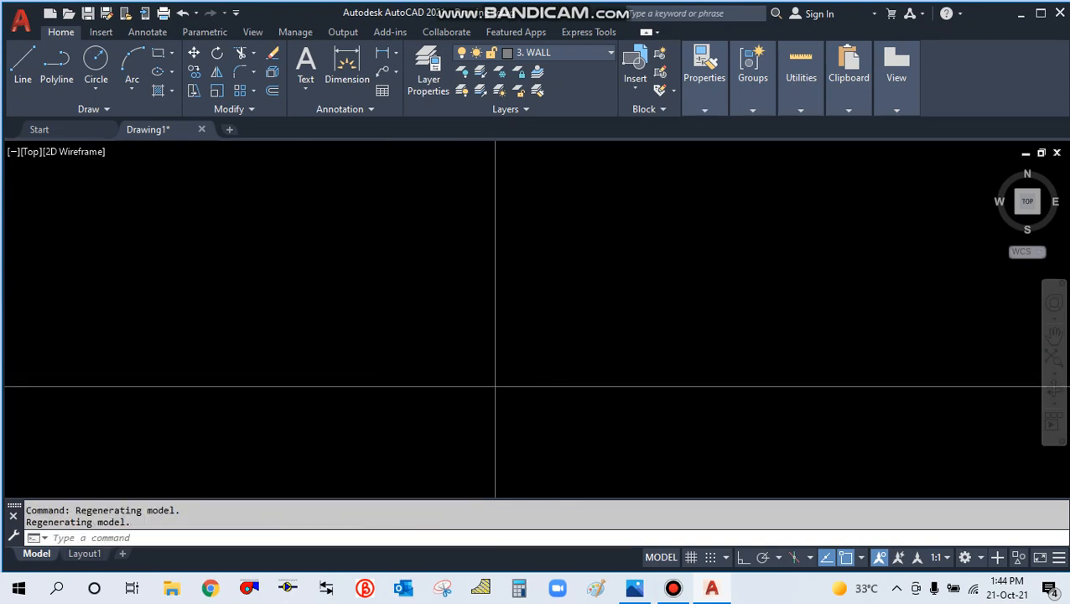
pyautogui.scroll(5, 675, 428)
pyautogui.scroll(-7, 457, 348)
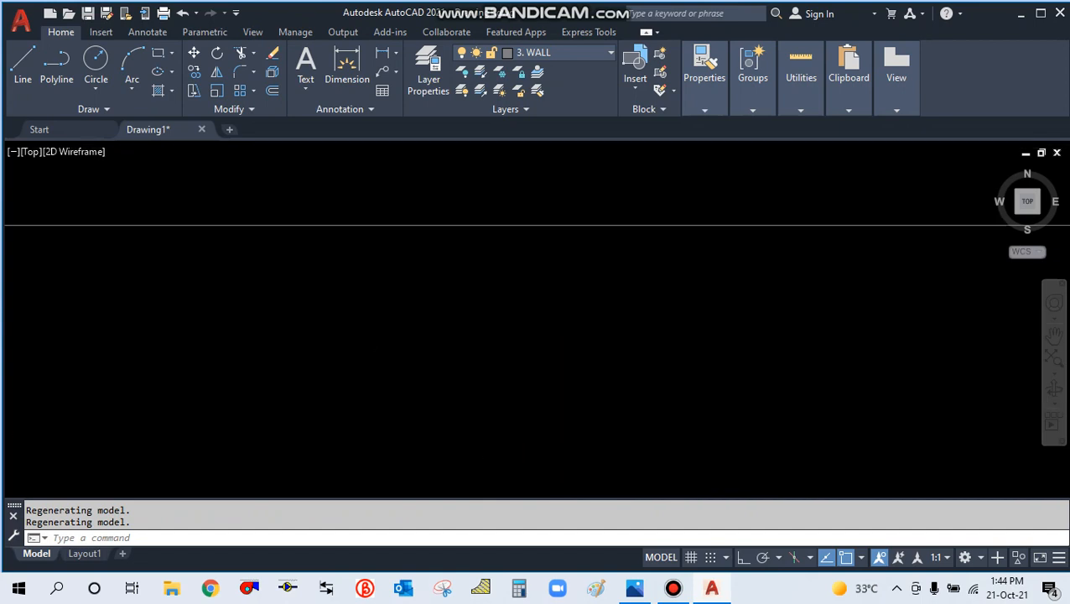
pyautogui.scroll(7, 317, 317)
pyautogui.scroll(4, 461, 424)
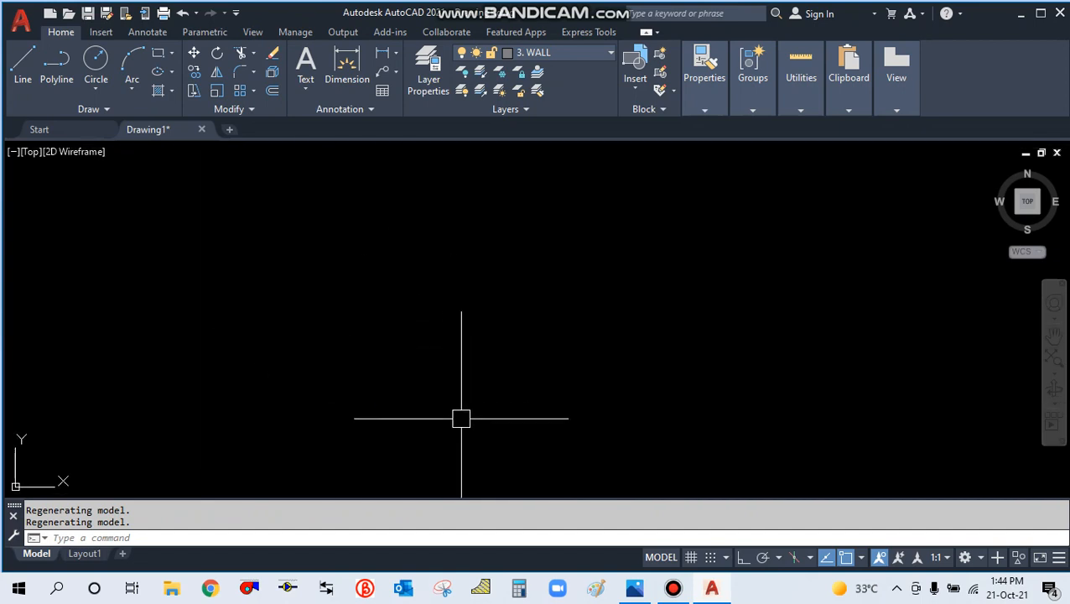
pyautogui.scroll(-4, 425, 287)
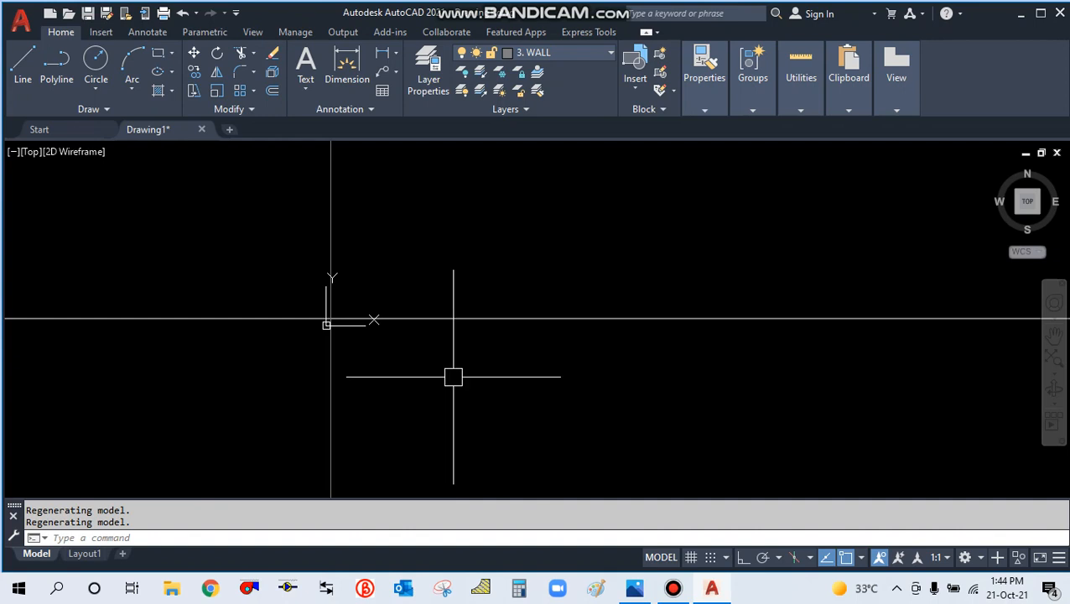
# - Set the UCS icon to the Noorigin option with the UCSICON command
pyautogui.write('IC')
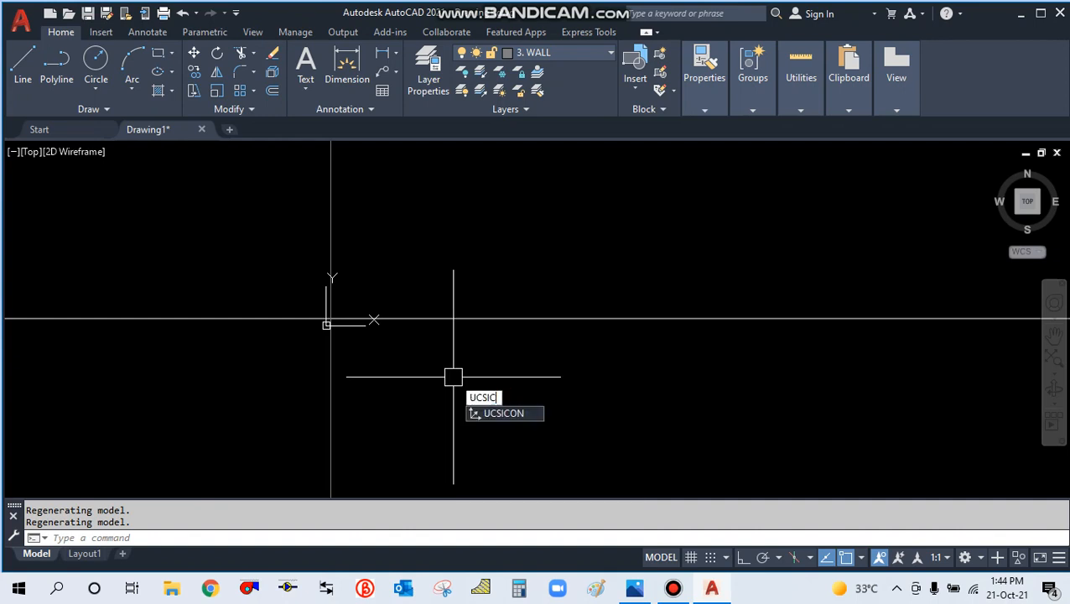
pyautogui.write('OM')
pyautogui.press('BackSpace')
pyautogui.press('Return')
pyautogui.write('N')
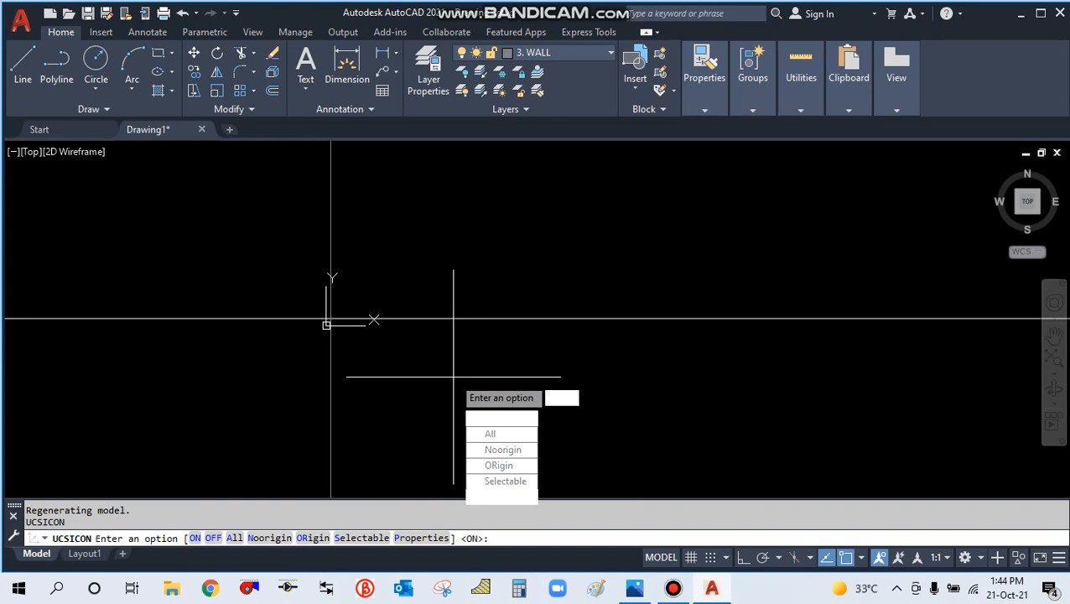
pyautogui.press('Return')
pyautogui.scroll(-3, 189, 312)
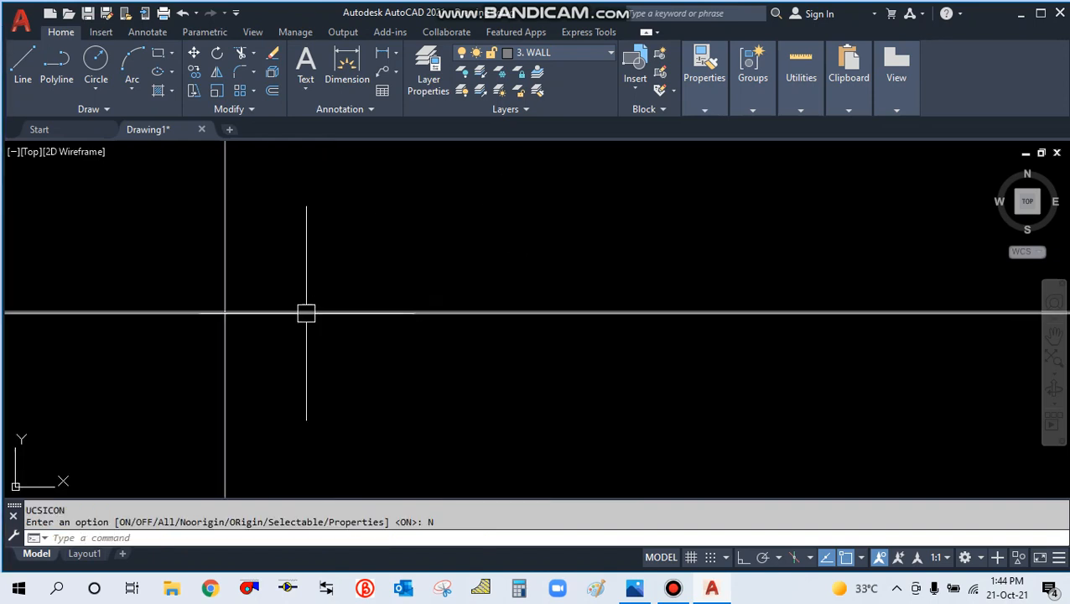
# - Erase the two vertical and two horizontal construction lines
pyautogui.scroll(5, 306, 298)
pyautogui.scroll(-5, 445, 305)
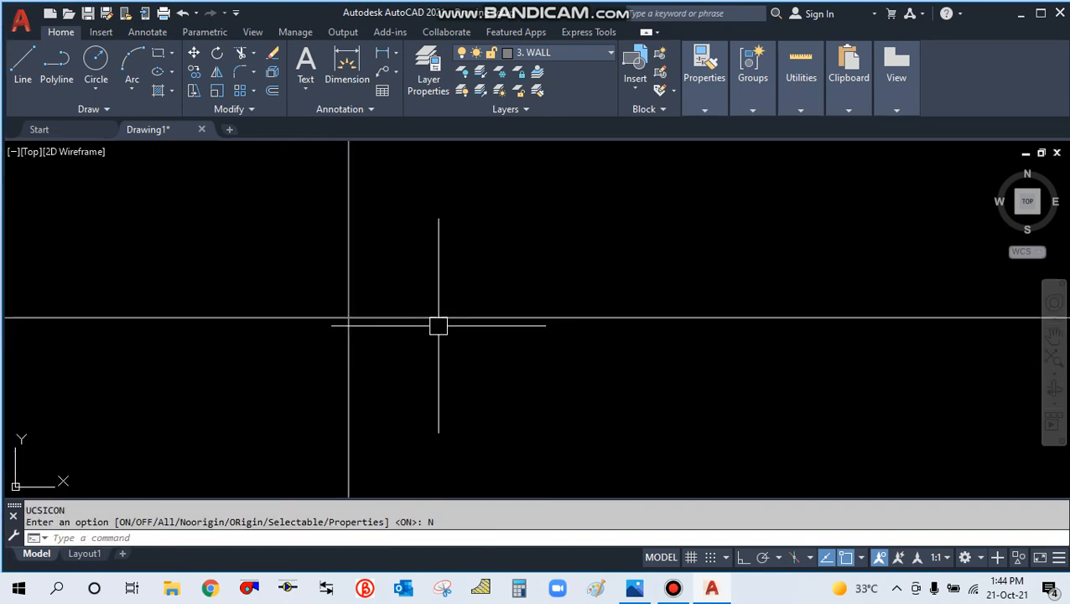
pyautogui.click(399, 363)
pyautogui.click(243, 259)
pyautogui.write('E')
pyautogui.press('Return')
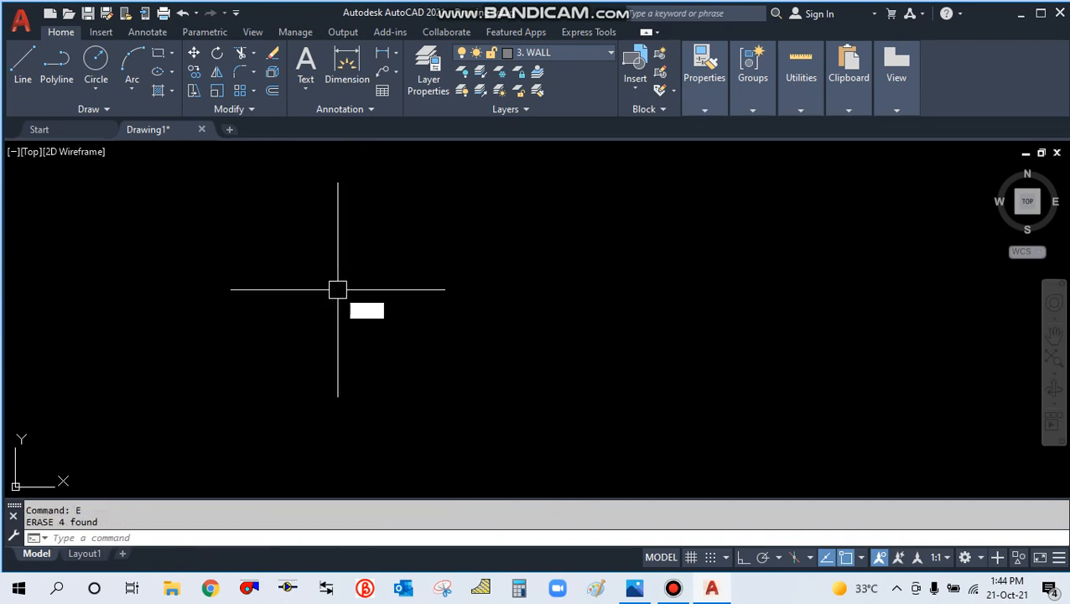
# - Draw a wide freehand rectangle on the 3. WALL layer in the empty drawing area
pyautogui.write('REC')
pyautogui.press('Return')
pyautogui.click(345, 284)
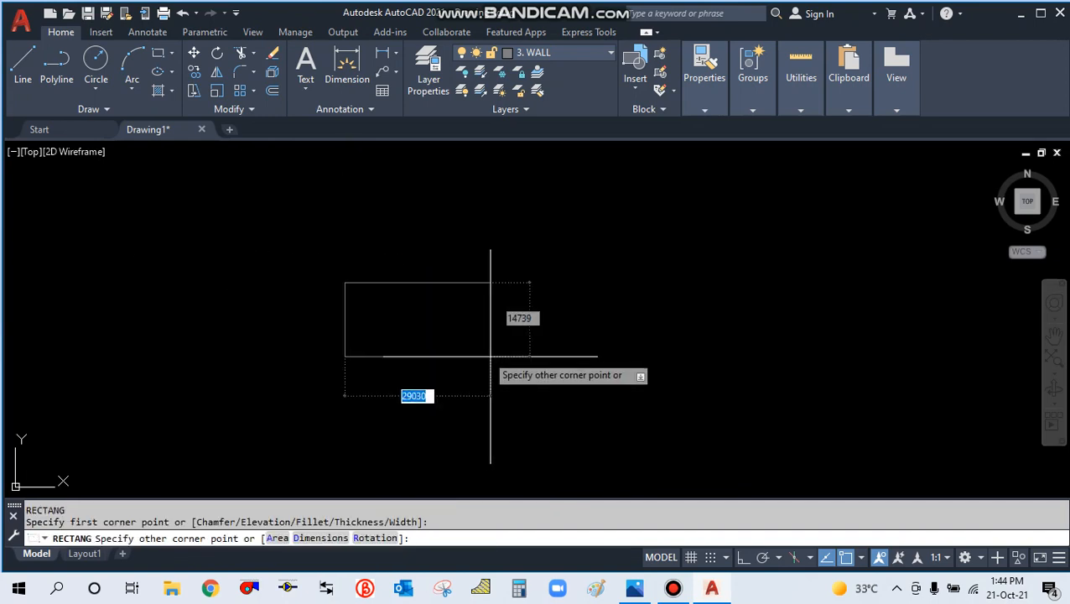
pyautogui.click(603, 396)
pyautogui.scroll(2, 507, 349)
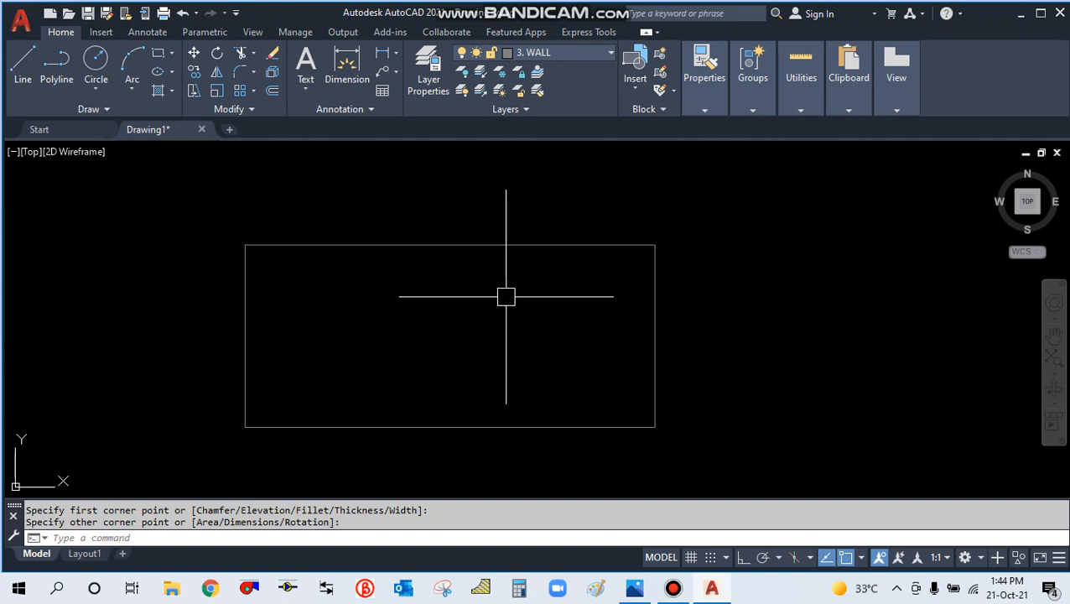
# - Make the 2. DIM layer current and add a linear dimension above the rectangle's top edge
pyautogui.click(560, 52)
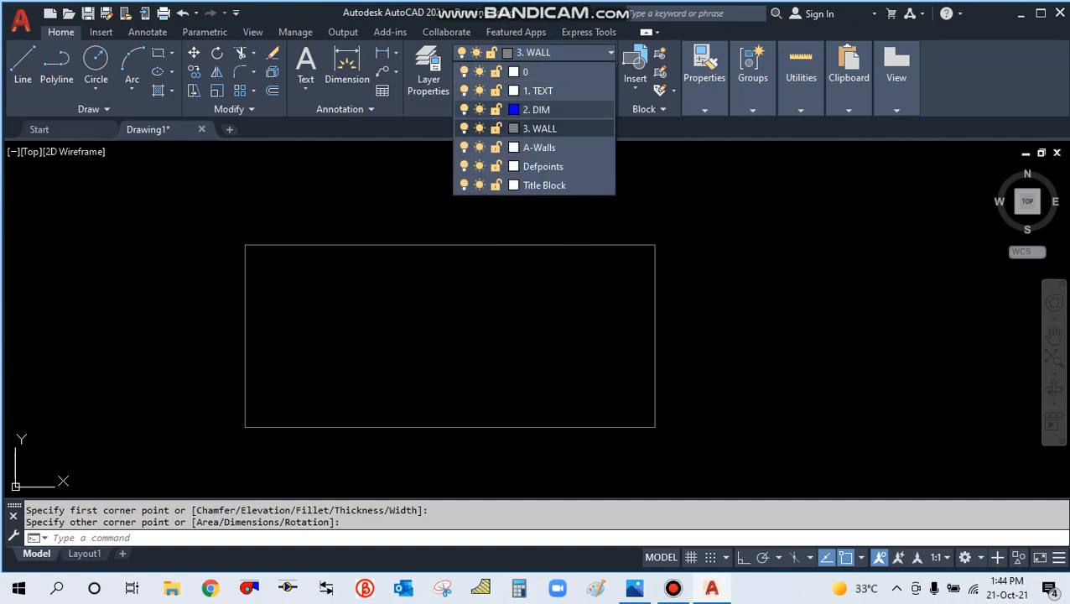
pyautogui.click(532, 90)
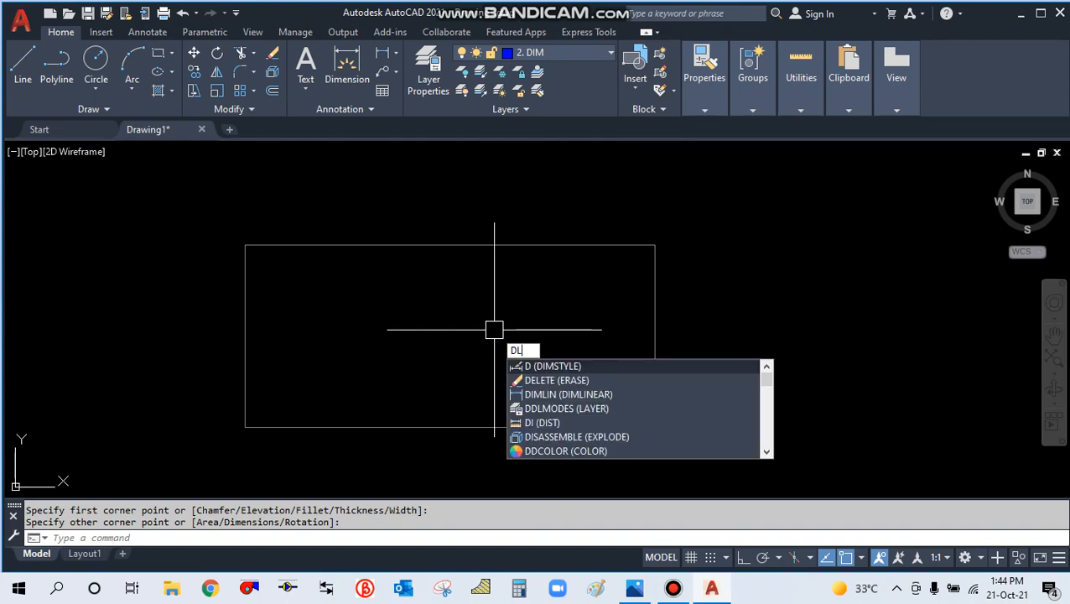
pyautogui.write('I')
pyautogui.press('Return')
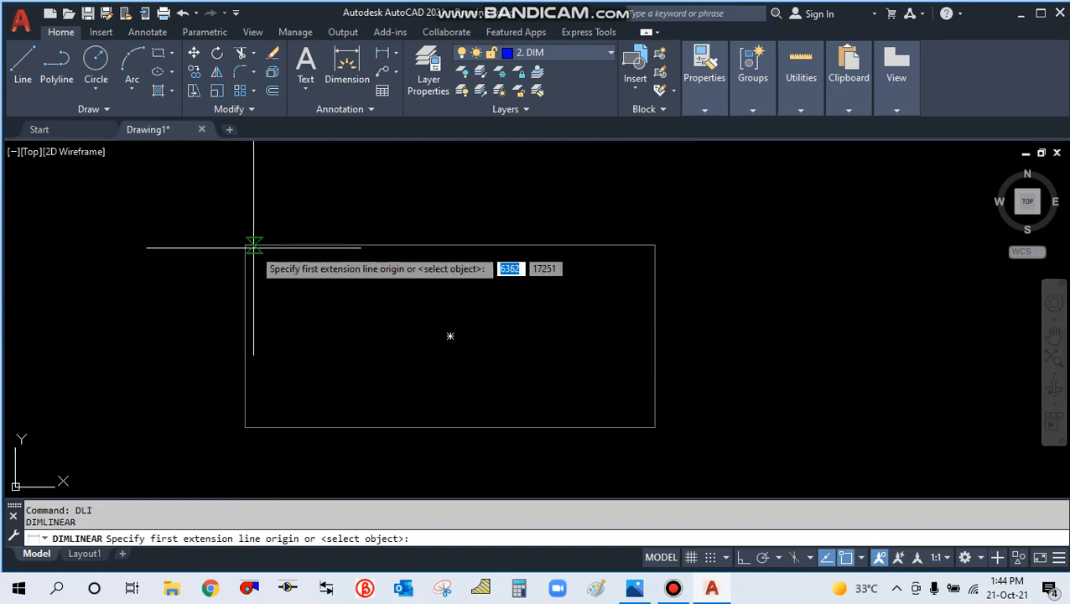
pyautogui.click(245, 245)
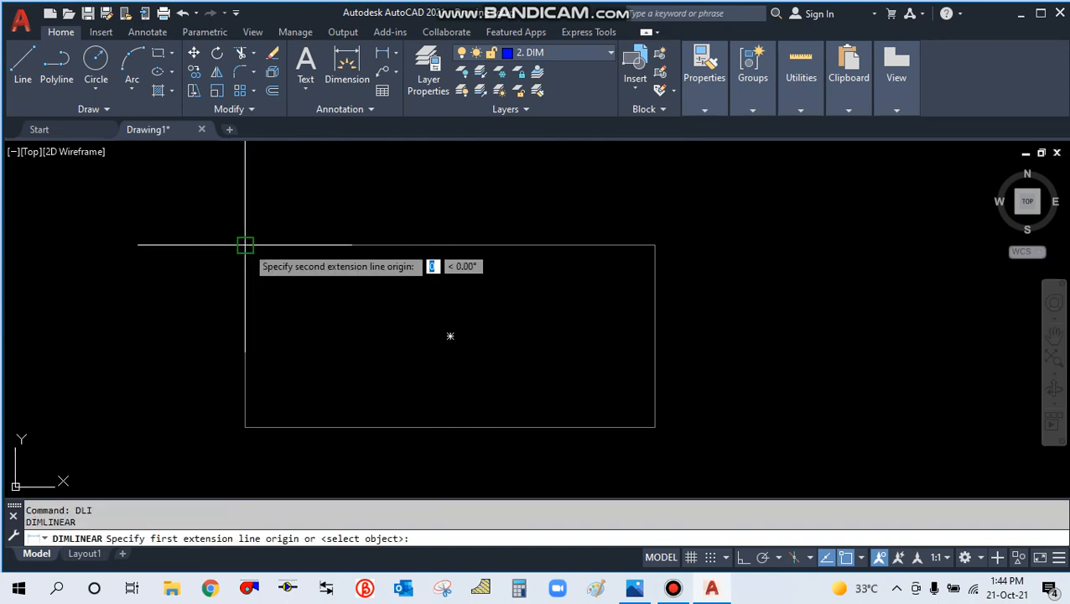
pyautogui.click(655, 245)
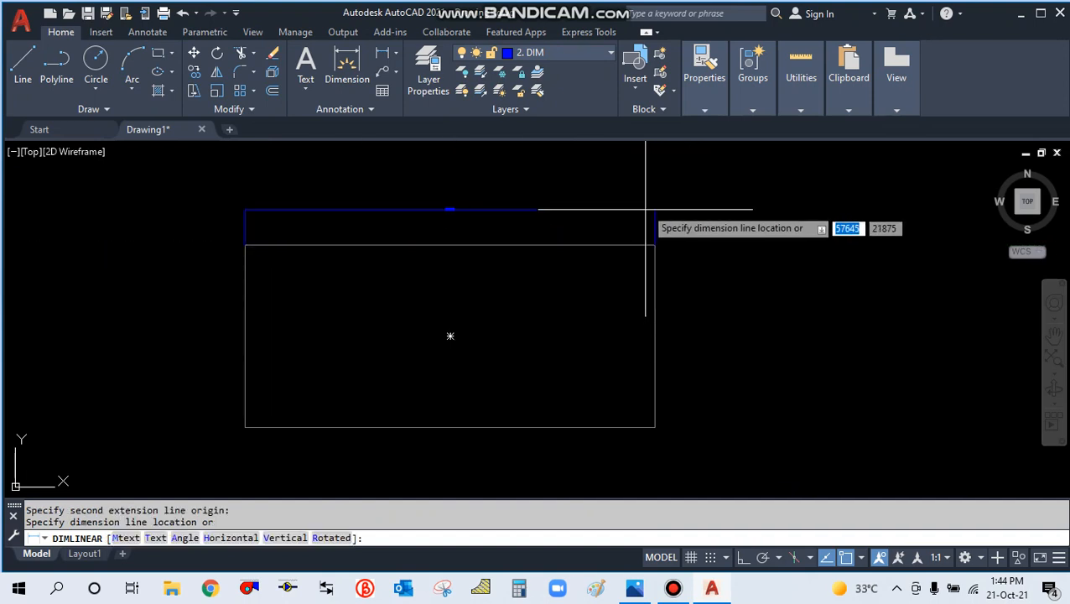
pyautogui.click(587, 206)
# - Add a vertical linear dimension along the rectangle's right edge, placed outside it
pyautogui.scroll(5, 490, 200)
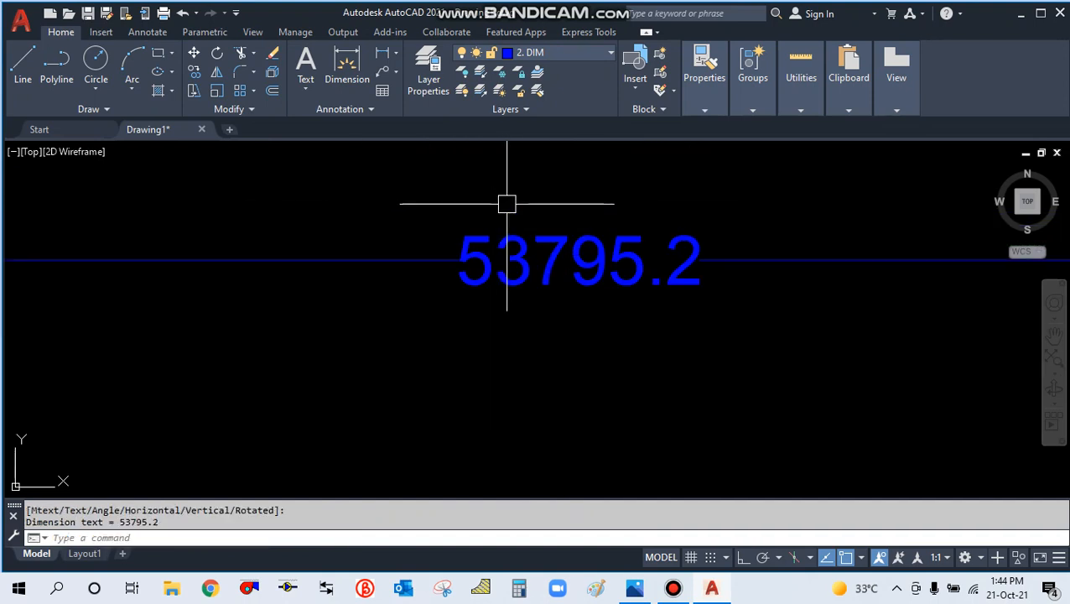
pyautogui.scroll(-6, 503, 235)
pyautogui.scroll(4, 502, 272)
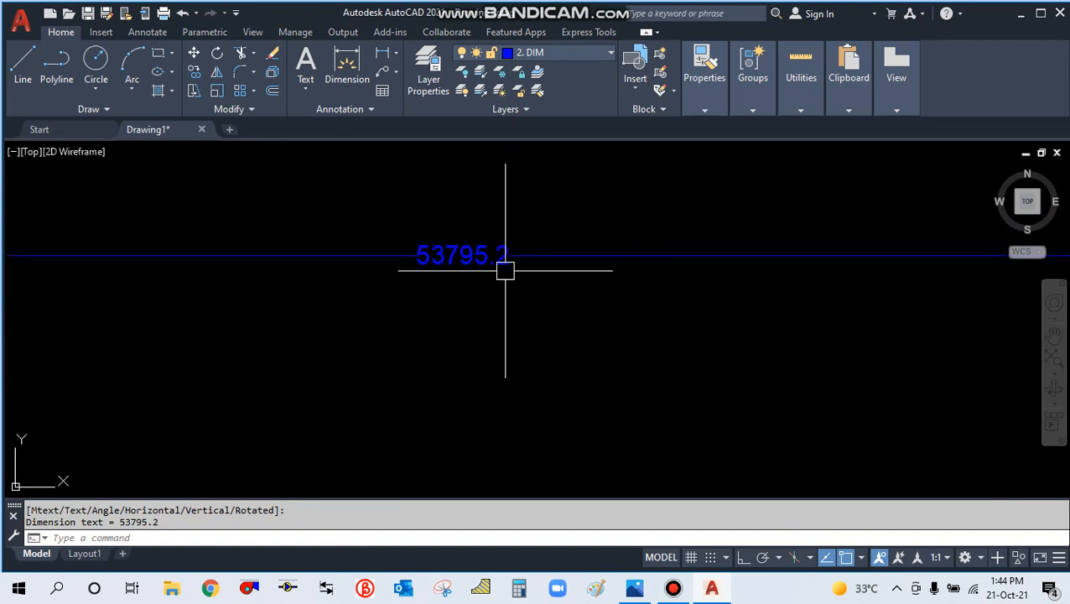
pyautogui.scroll(-2, 500, 277)
pyautogui.scroll(-6, 496, 266)
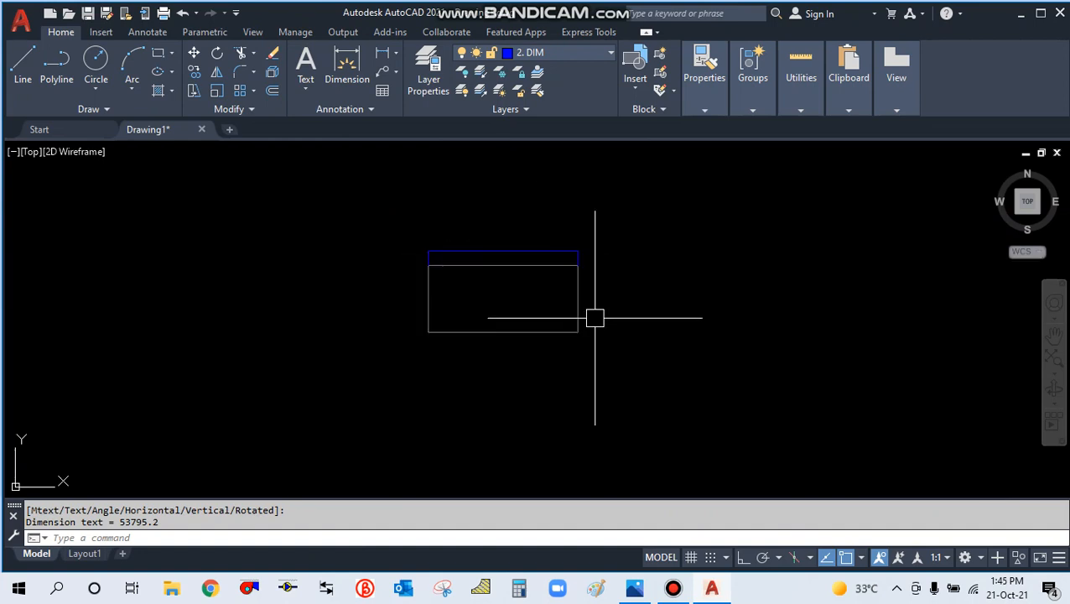
pyautogui.scroll(4, 592, 316)
pyautogui.press('Return')
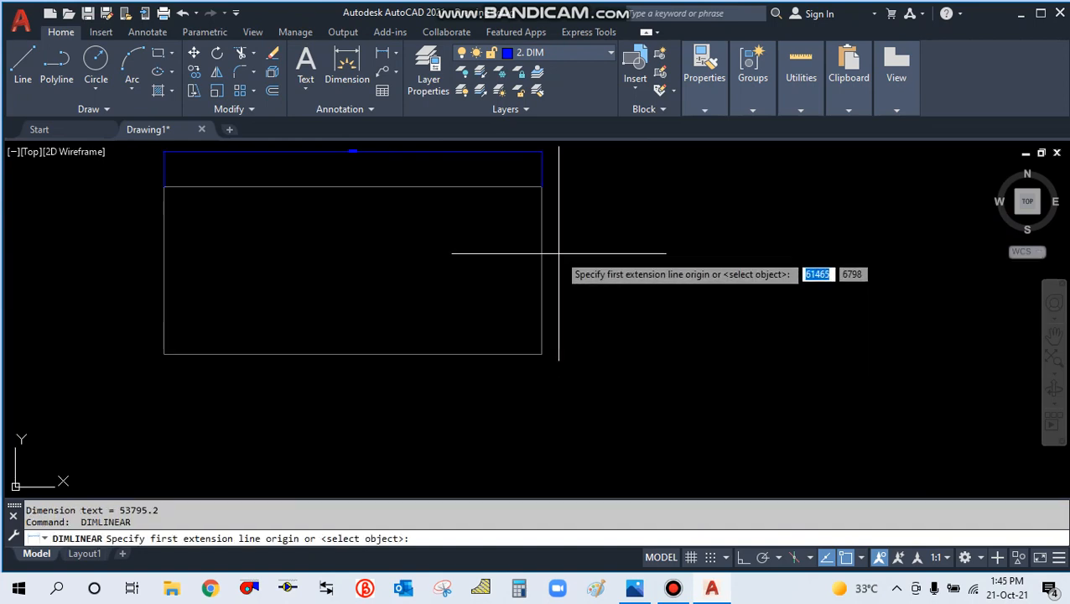
pyautogui.click(542, 186)
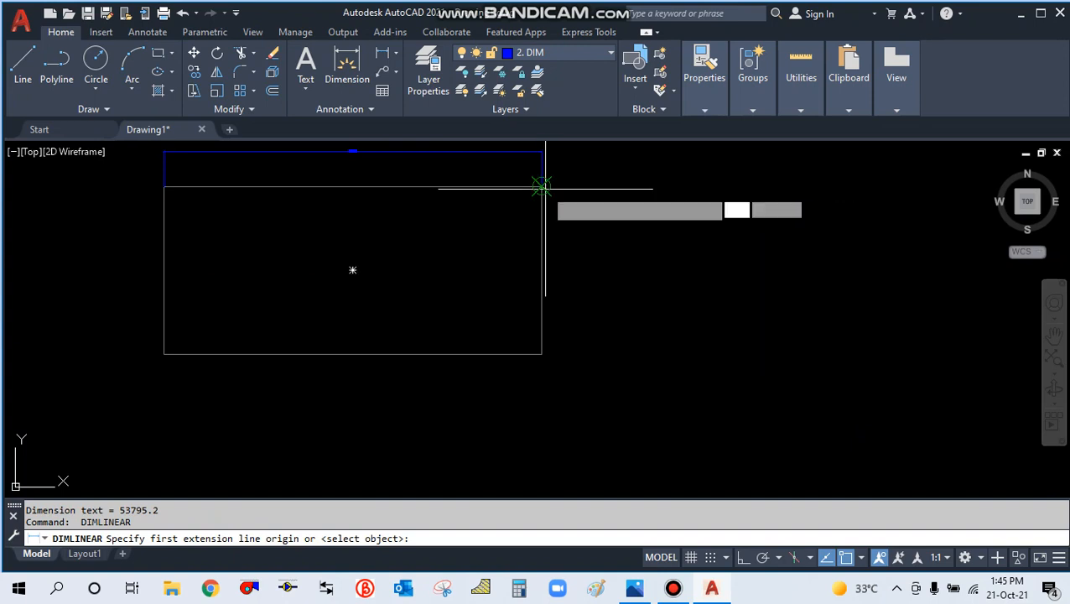
pyautogui.click(541, 353)
pyautogui.click(591, 330)
# - Examine the text and extension lines of the vertical dimension beside the rectangle
pyautogui.scroll(6, 599, 181)
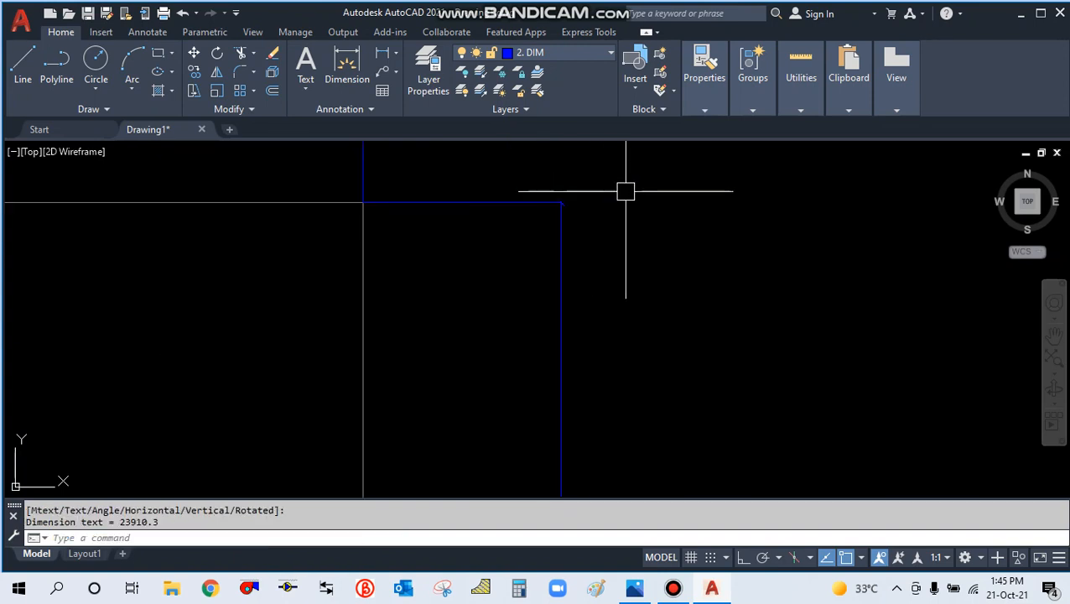
pyautogui.scroll(-4, 629, 194)
pyautogui.scroll(4, 609, 247)
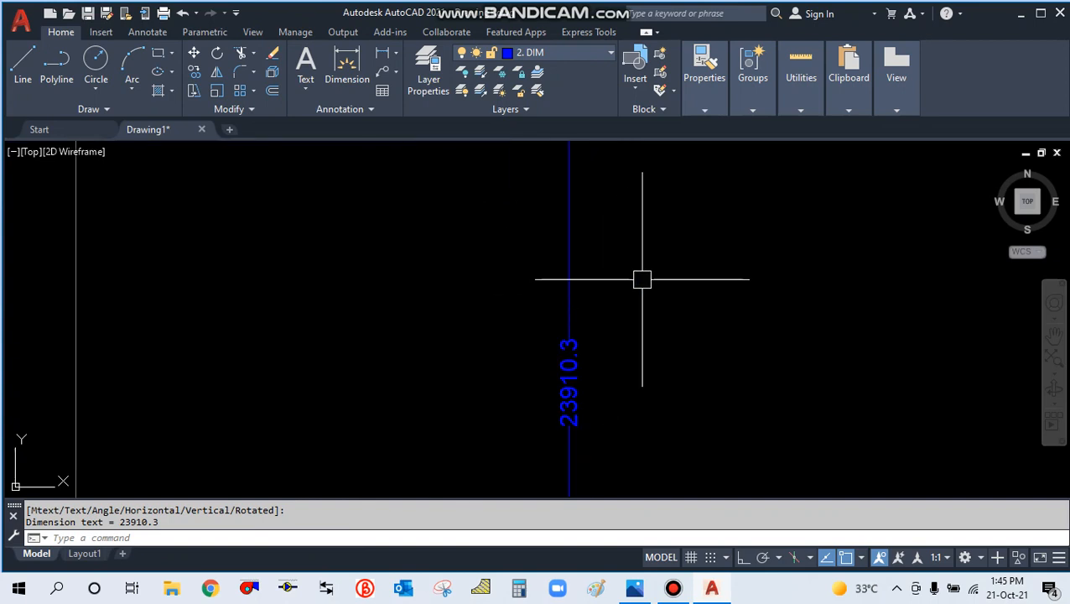
pyautogui.scroll(-2, 640, 282)
pyautogui.scroll(-3, 643, 282)
pyautogui.scroll(3, 640, 282)
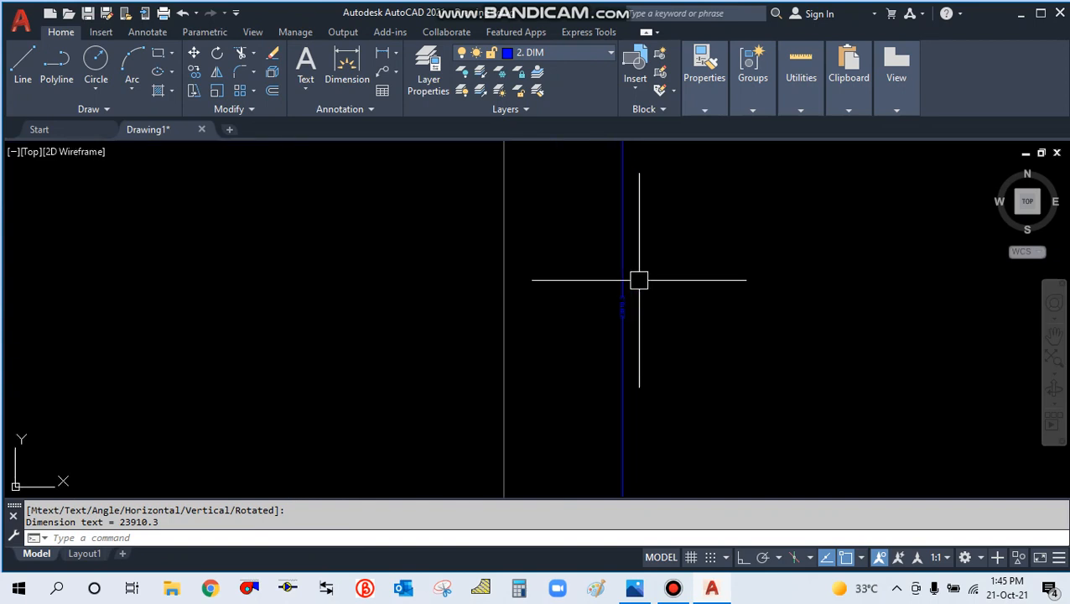
pyautogui.scroll(-3, 645, 296)
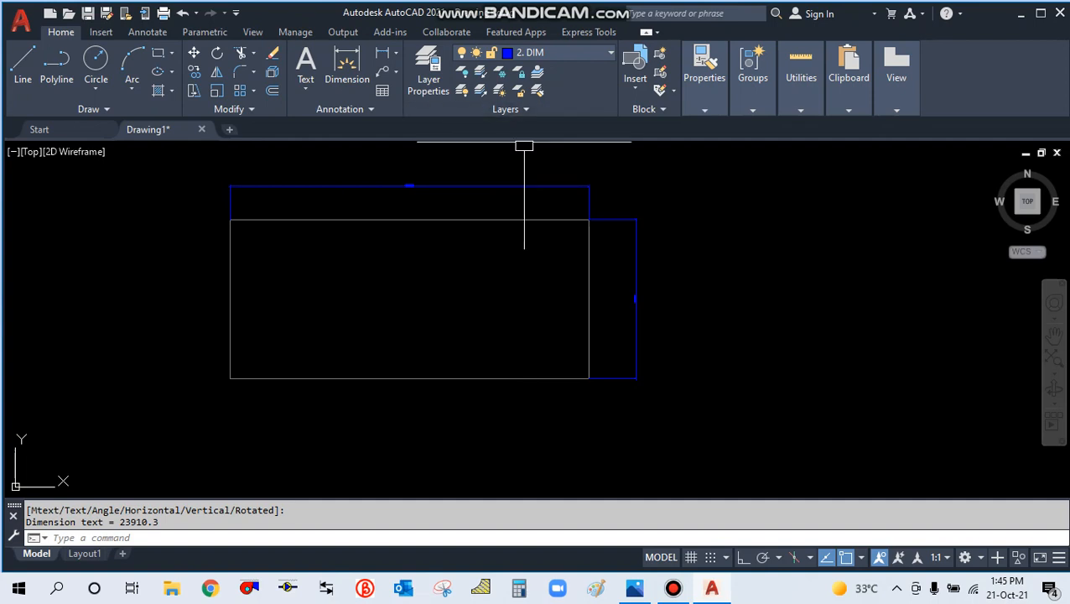
# - Make the 1. TEXT layer current and place the multiline text "SUECCESS ENGINERING OFFICIAL" inside the rectangle near its upper-left corner
pyautogui.click(553, 52)
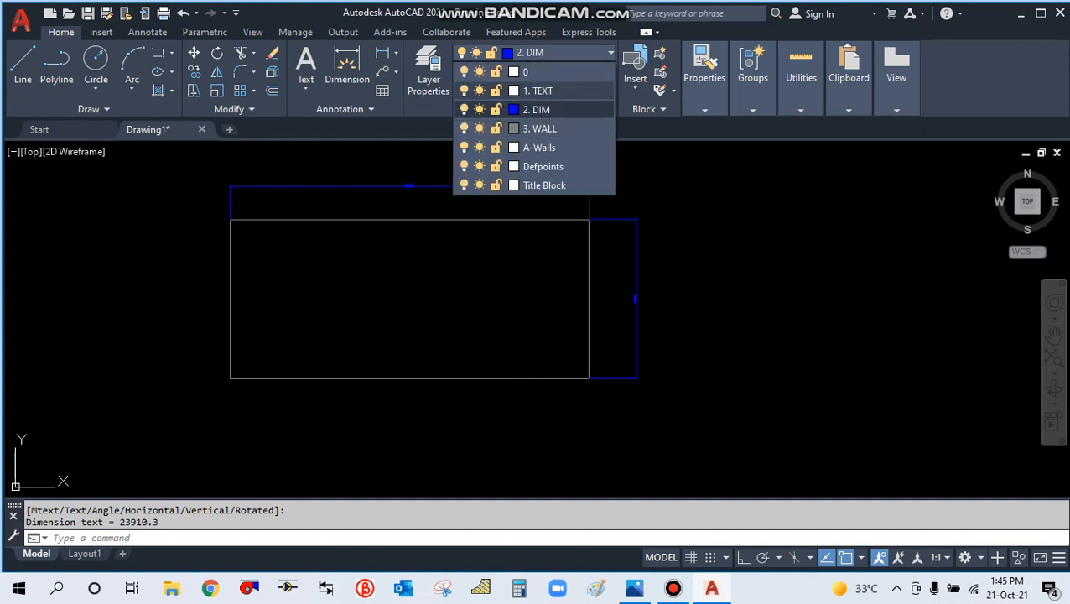
pyautogui.click(529, 91)
pyautogui.write('t')
pyautogui.press('Return')
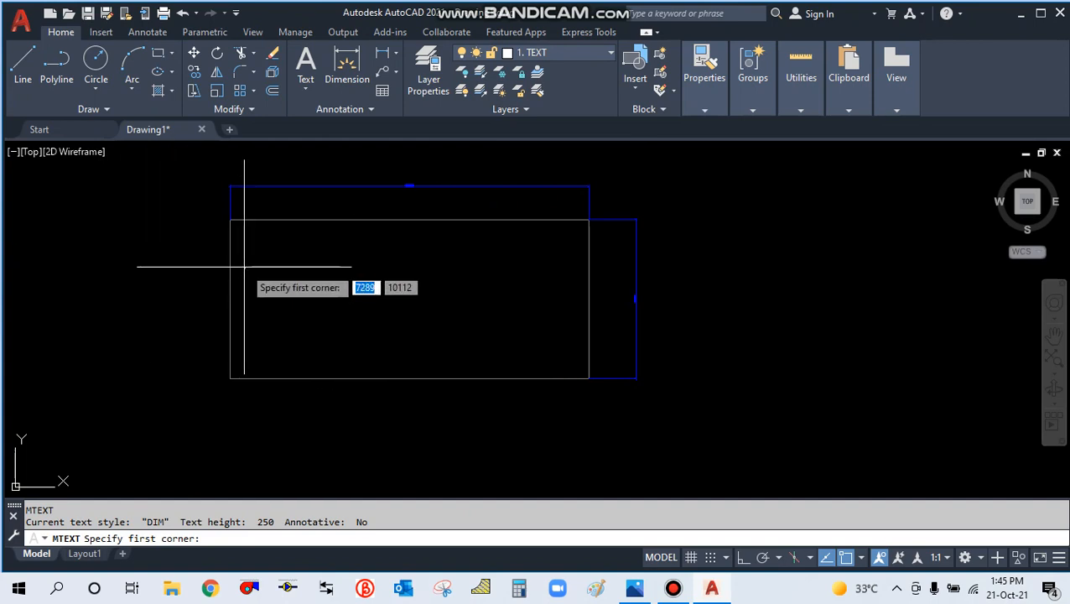
pyautogui.scroll(2, 248, 268)
pyautogui.click(286, 258)
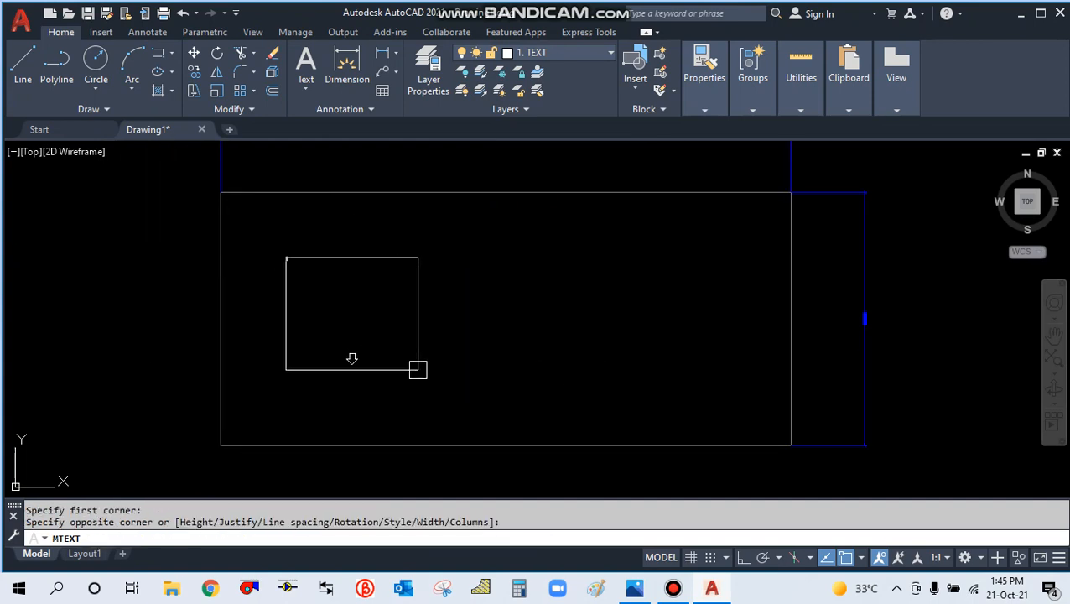
pyautogui.click(418, 369)
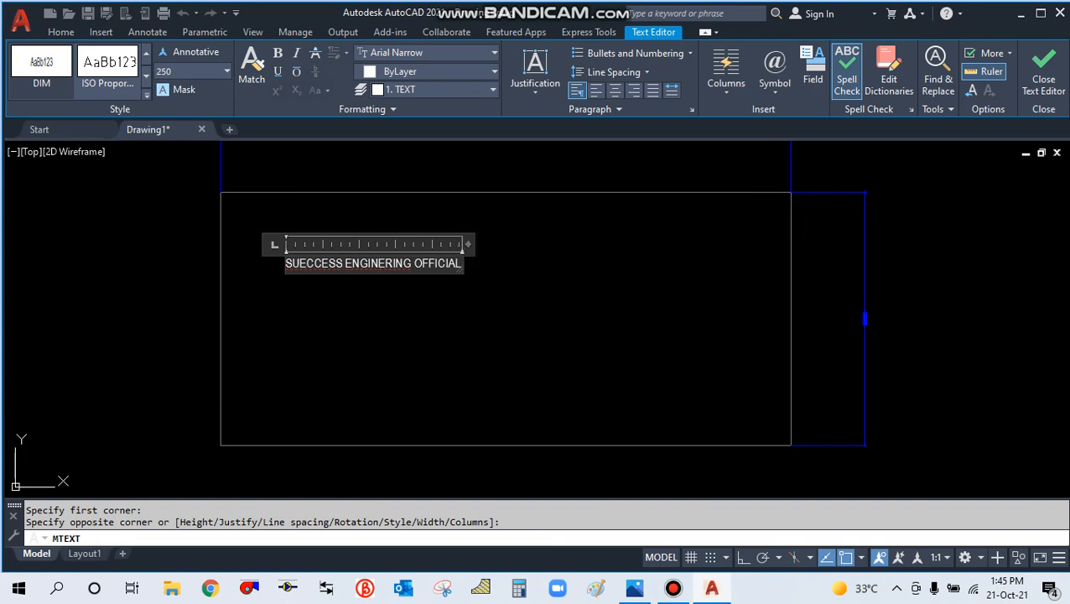
pyautogui.click(406, 307)
pyautogui.scroll(5, 382, 276)
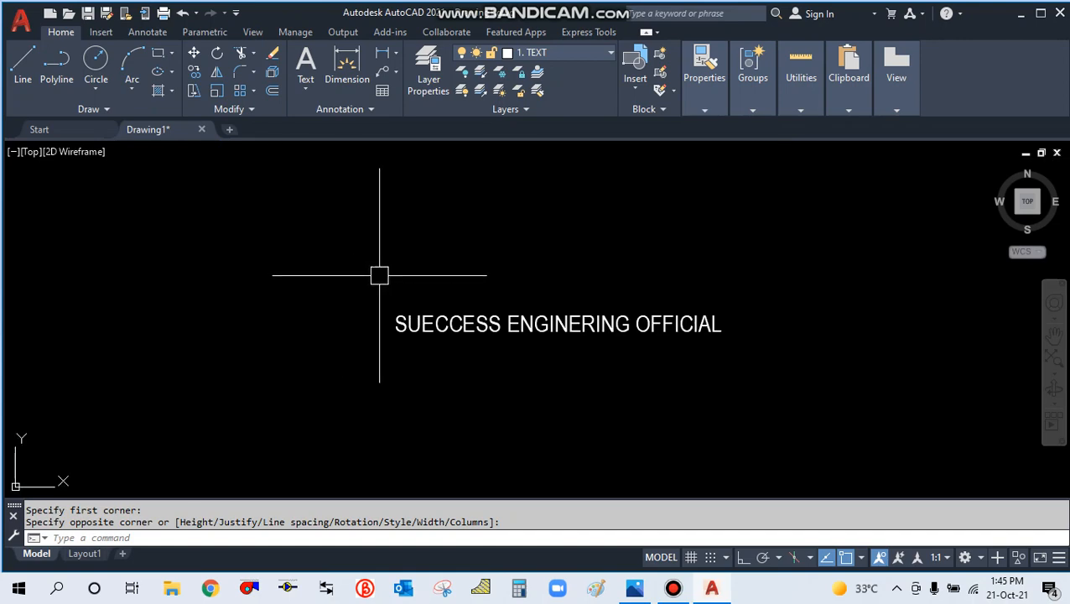
pyautogui.scroll(-5, 401, 363)
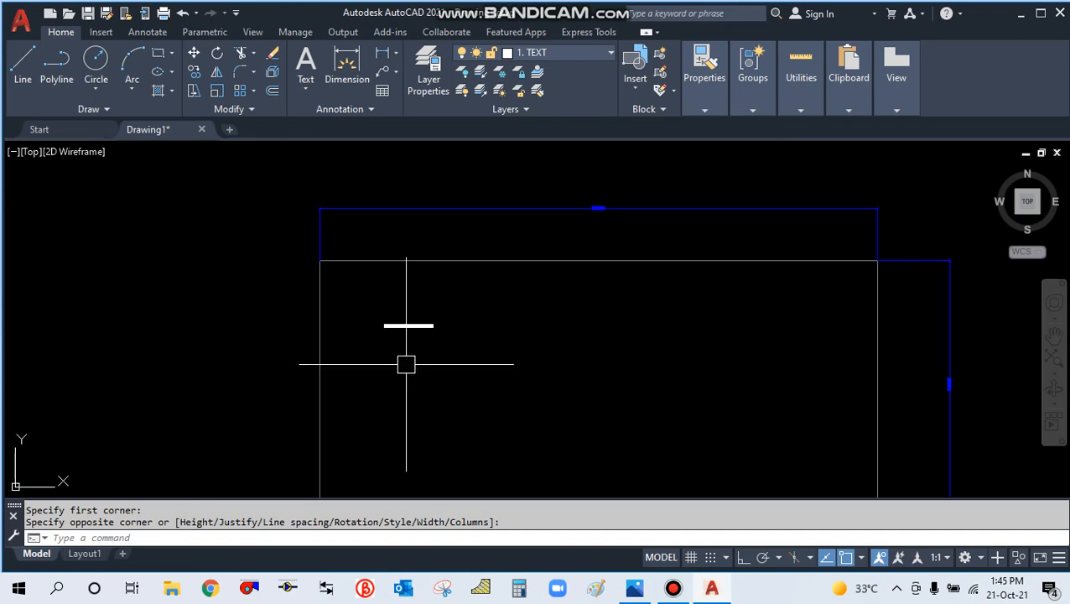
# - Set the height of the DIM text style to 400 and apply the change
pyautogui.press('Return')
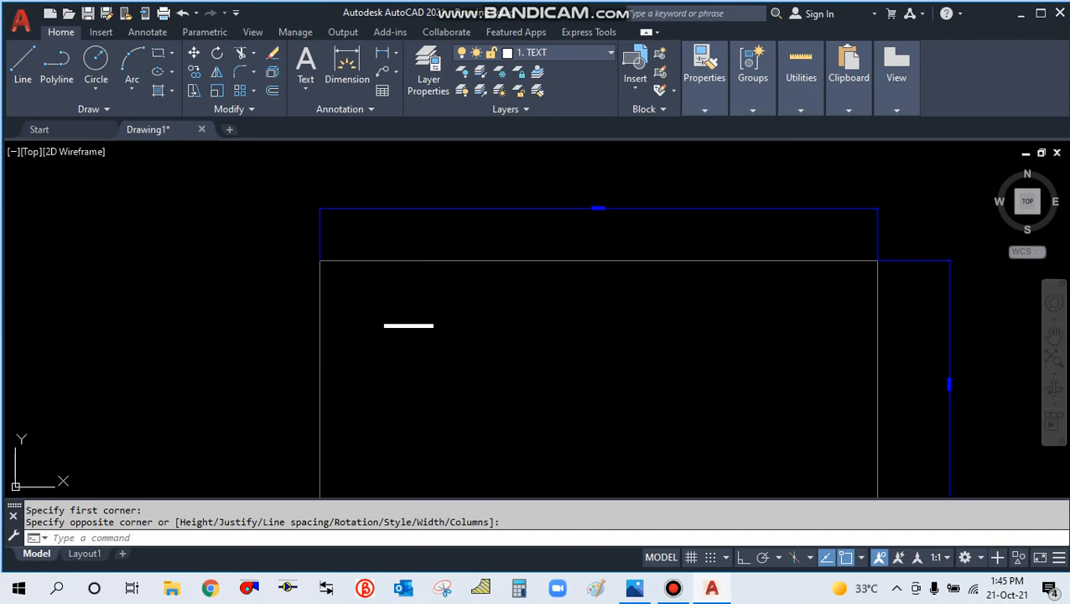
pyautogui.doubleClick(615, 287)
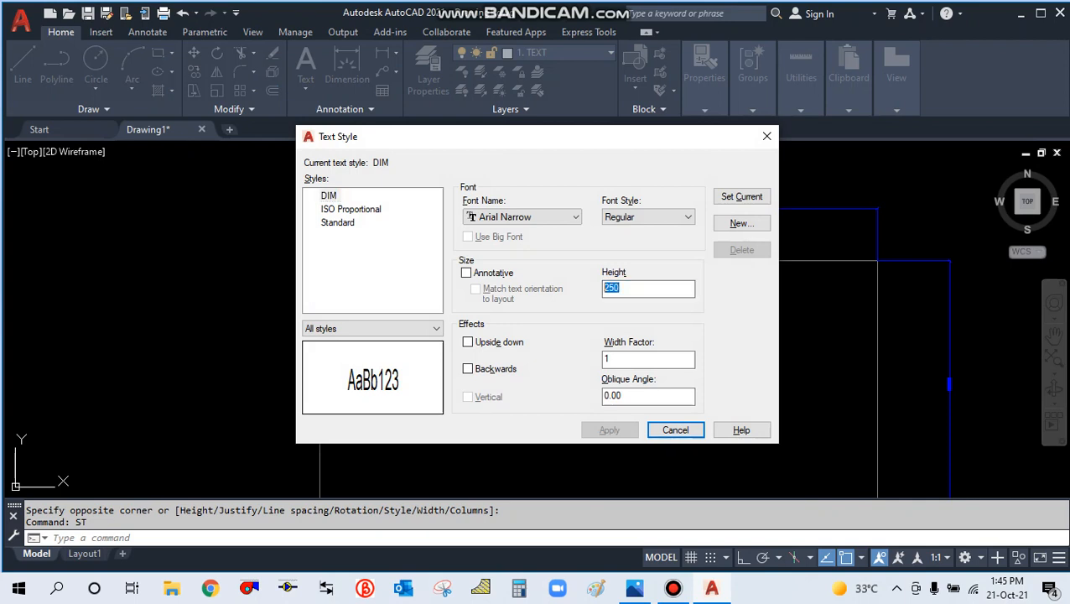
pyautogui.write('400')
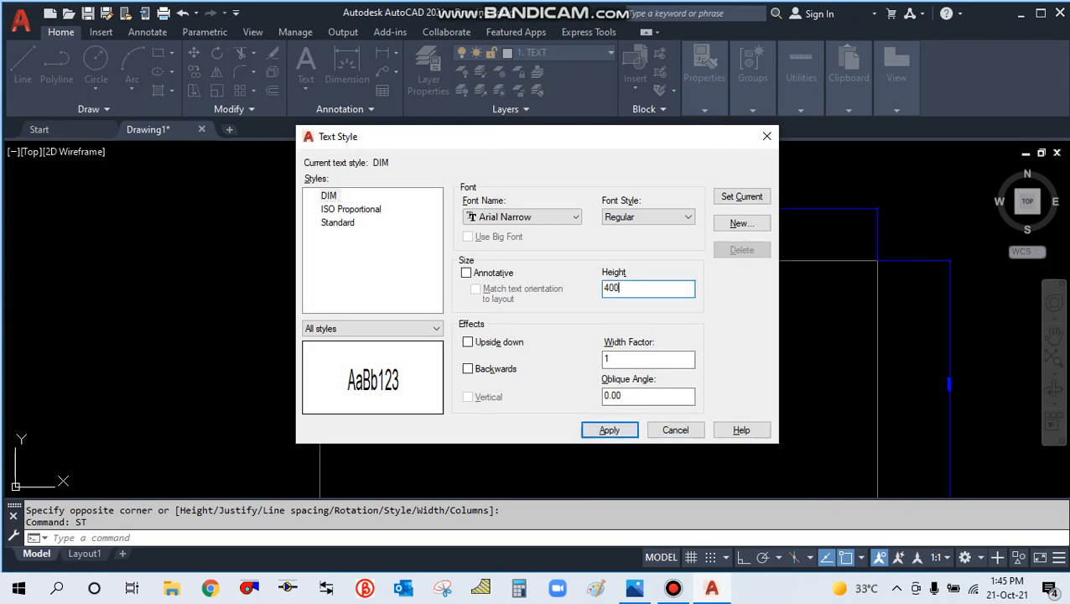
pyautogui.press('Tab')
pyautogui.press('Tab')
pyautogui.press('Tab')
pyautogui.press('Return')
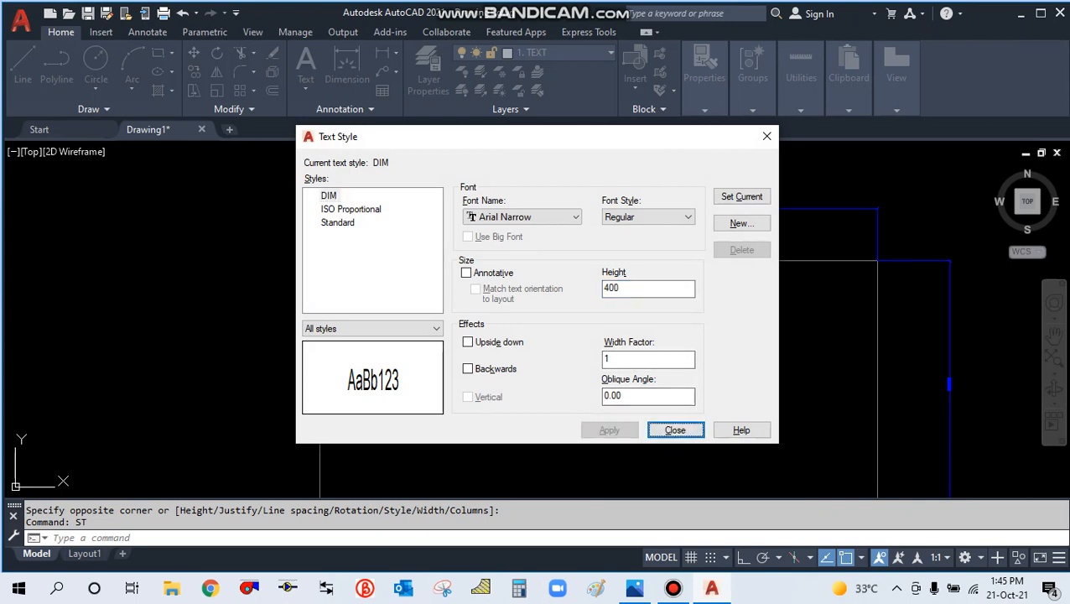
pyautogui.press('Tab')
pyautogui.press('Tab')
pyautogui.press('Tab')
pyautogui.press('Return')
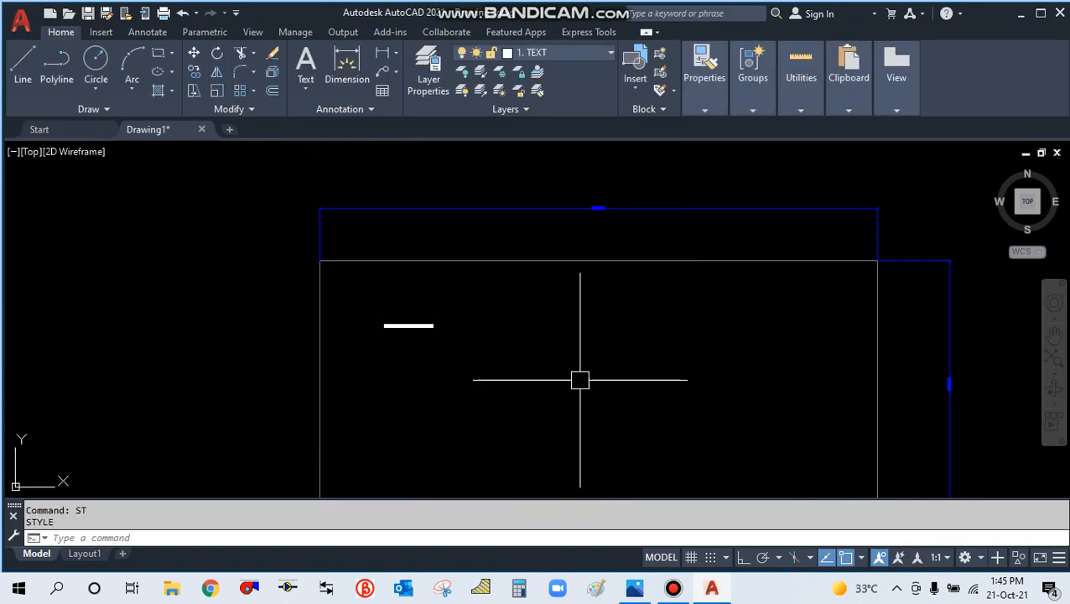
# - Erase the misspelled company text inside the rectangle
pyautogui.click(535, 347)
pyautogui.click(384, 325)
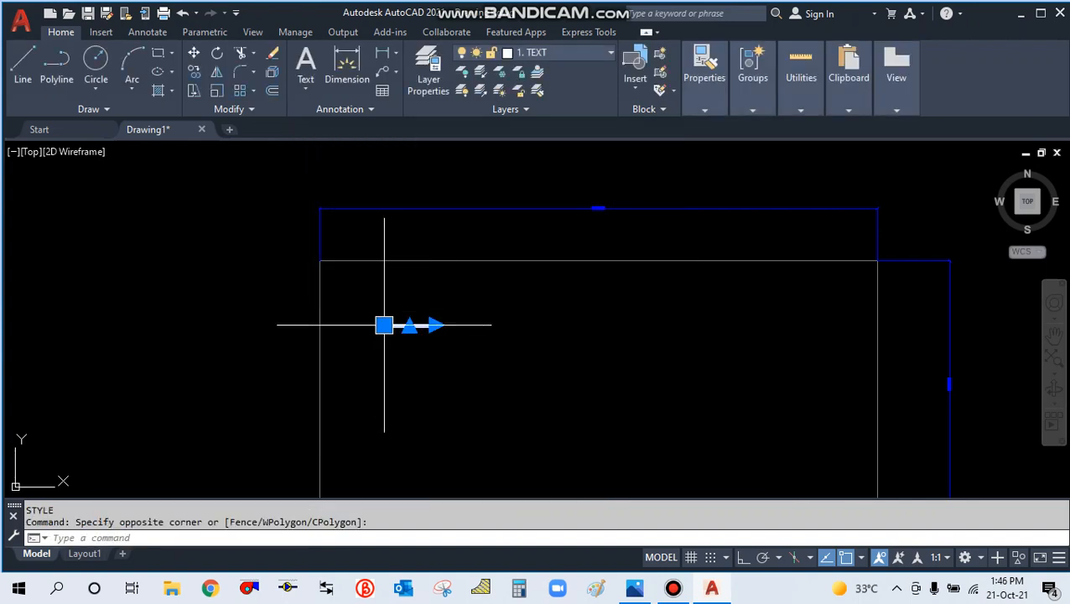
pyautogui.write('e')
pyautogui.press('Return')
# - Start a new multiline text inside the rectangle near its upper-left corner and enter the word "SUCCESS"
pyautogui.write('t')
pyautogui.press('Return')
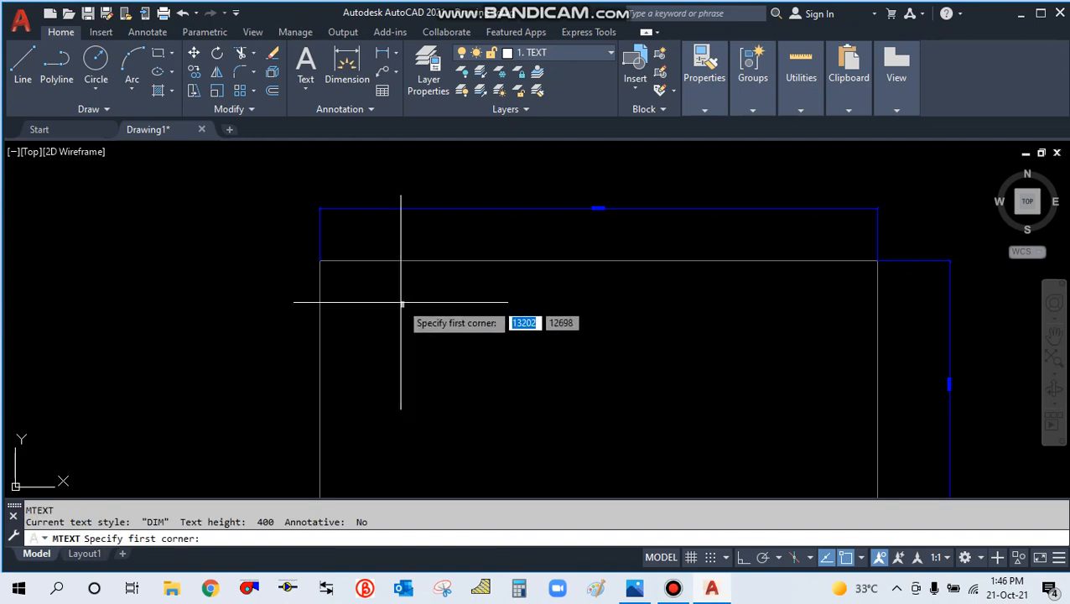
pyautogui.click(401, 302)
pyautogui.click(589, 412)
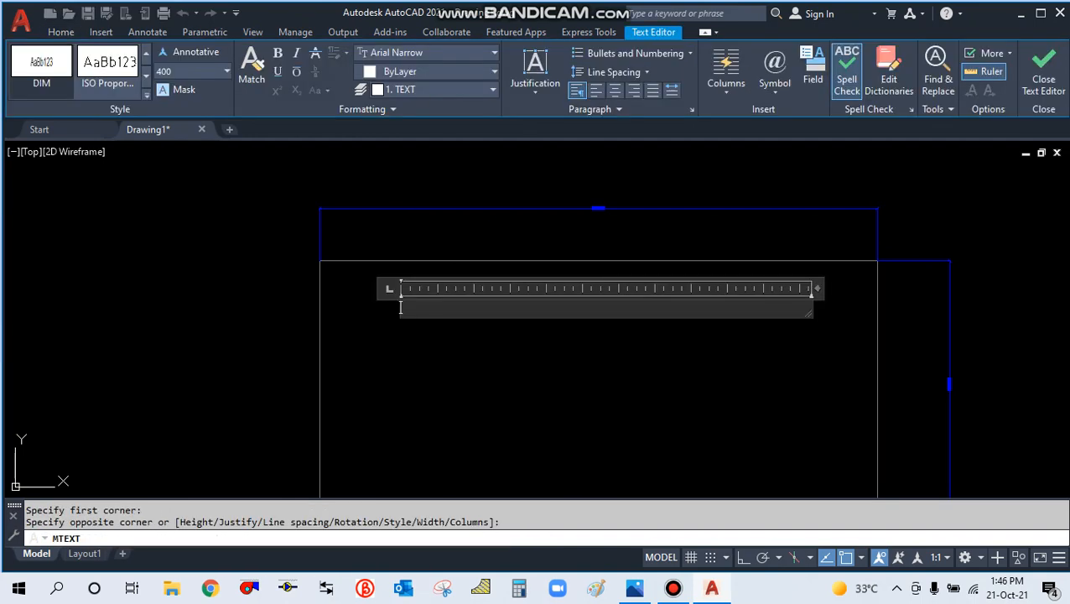
pyautogui.write('SUCEES')
pyautogui.scroll(4, 431, 329)
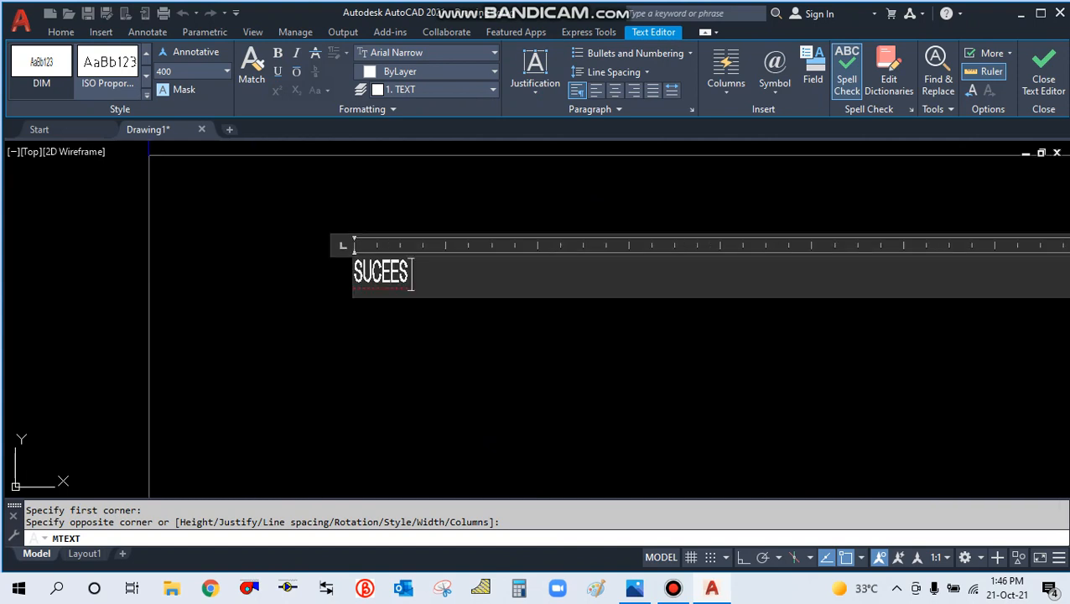
pyautogui.write('CEES S ==')
pyautogui.press('BackSpace')
pyautogui.press('BackSpace')
pyautogui.press('BackSpace')
pyautogui.press('BackSpace')
pyautogui.write('S EN')
pyautogui.press('BackSpace')
pyautogui.press('BackSpace')
pyautogui.press('BackSpace')
pyautogui.press('BackSpace')
pyautogui.press('BackSpace')
pyautogui.press('BackSpace')
pyautogui.press('BackSpace')
pyautogui.press('BackSpace')
pyautogui.write('CESS')
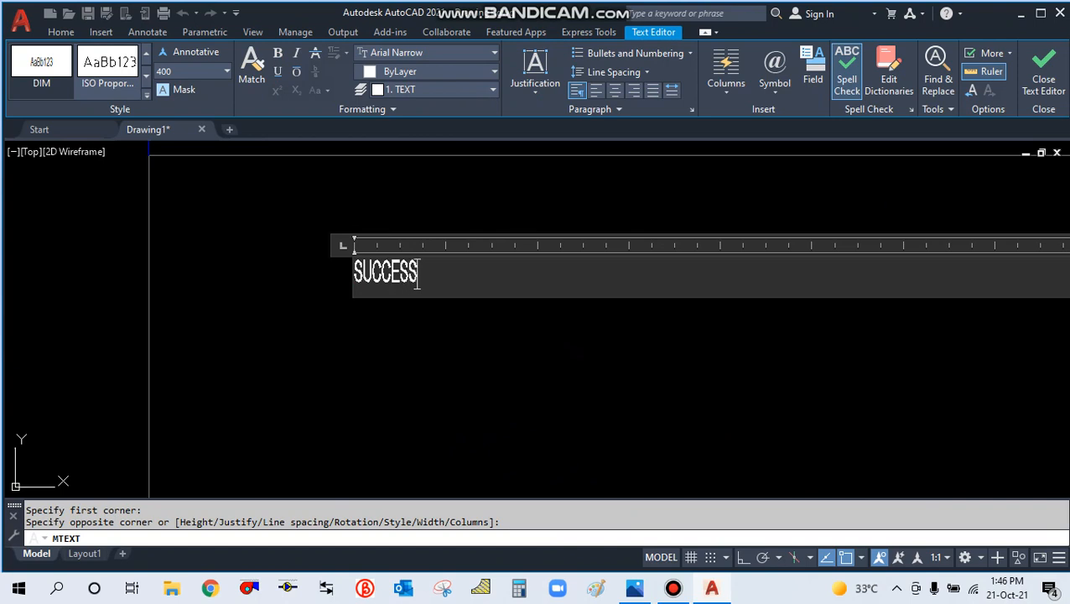
# - Complete the multiline text to read "SUCCESS ENGINEERING OFFICIAL" and finish editing it
pyautogui.write(' ENG')
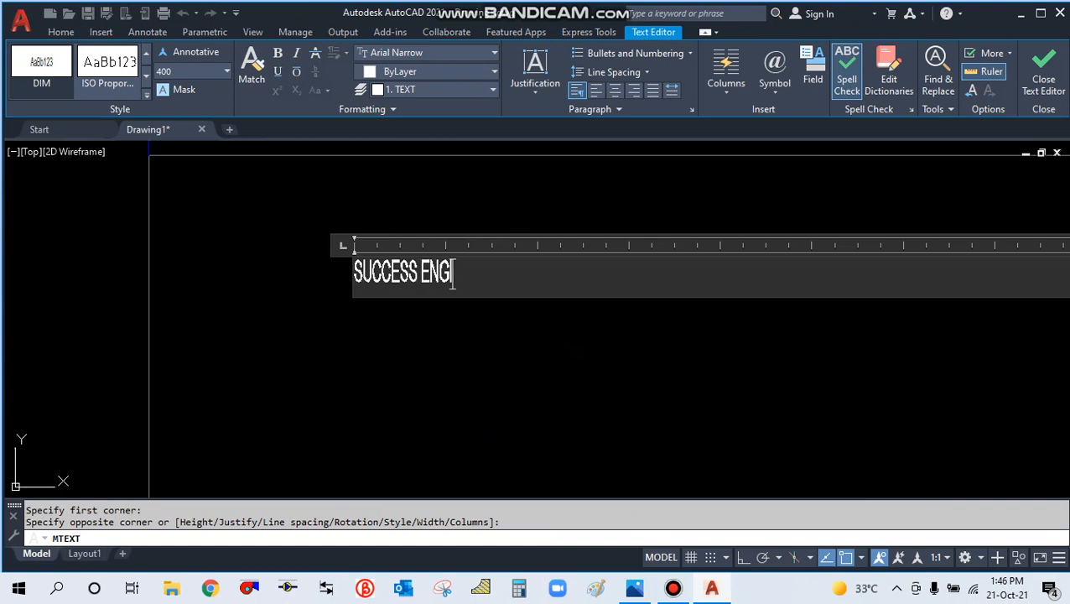
pyautogui.write('INEERIING')
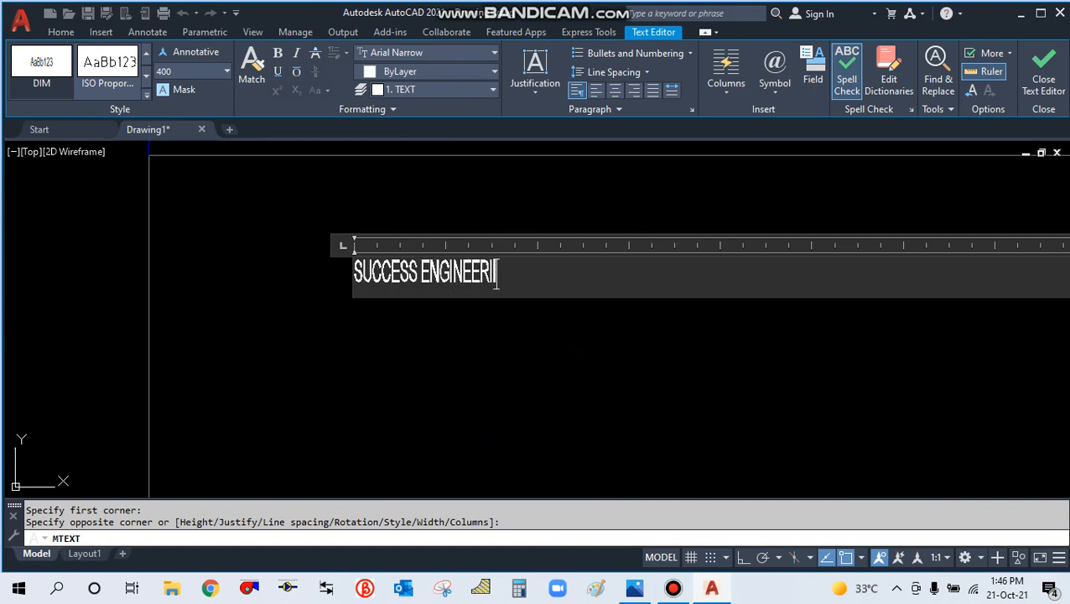
pyautogui.press('BackSpace')
pyautogui.press('BackSpace')
pyautogui.press('BackSpace')
pyautogui.press('BackSpace')
pyautogui.write('ING OFFIC')
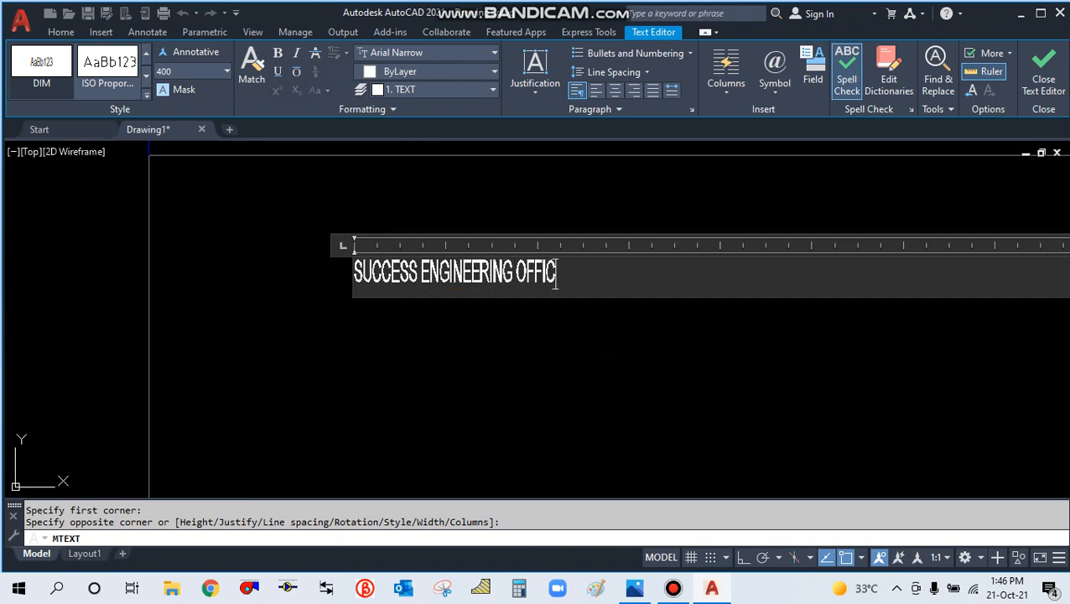
pyautogui.write('IAL')
pyautogui.click(420, 318)
pyautogui.scroll(7, 383, 268)
pyautogui.scroll(-9, 410, 289)
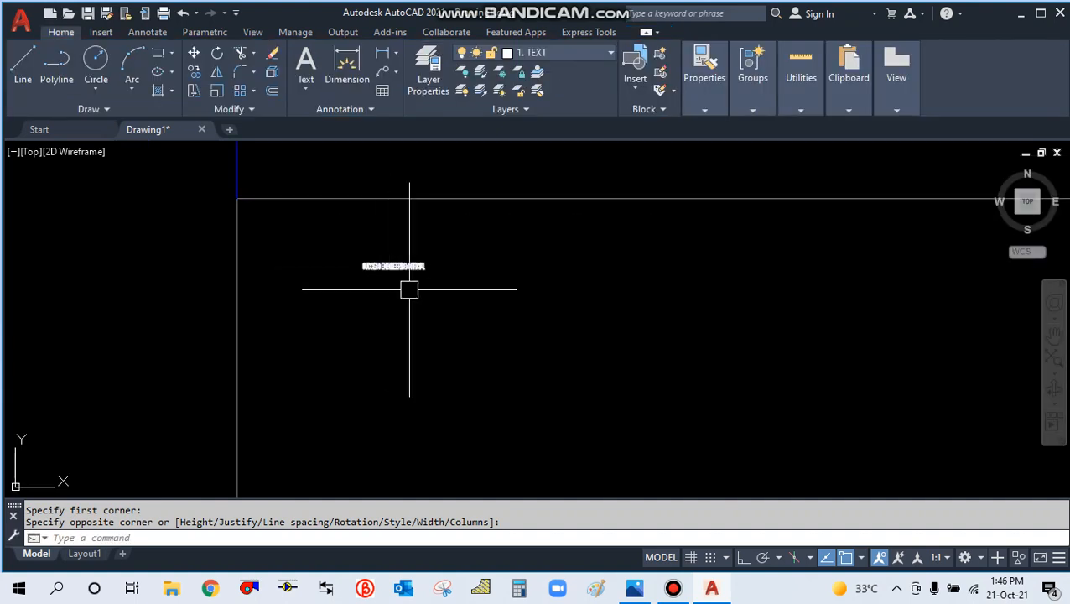
pyautogui.scroll(-6, 432, 321)
pyautogui.scroll(2, 437, 318)
pyautogui.scroll(6, 512, 256)
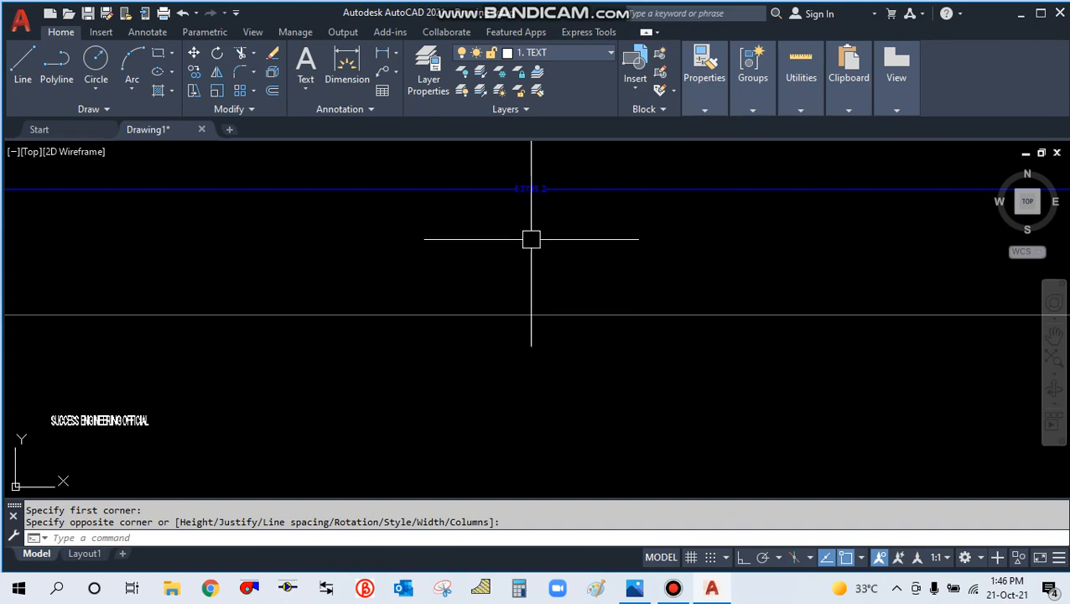
# - Open the DIM dimension style for modification and set its arrow size to 300
pyautogui.scroll(2, 540, 191)
pyautogui.scroll(-6, 521, 276)
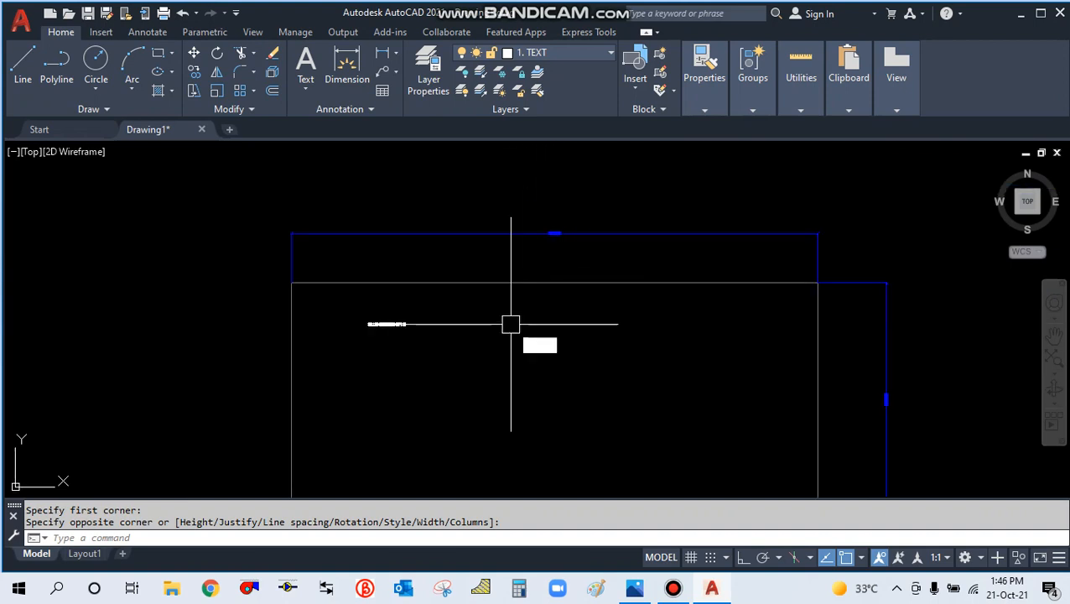
pyautogui.write('d')
pyautogui.press('Return')
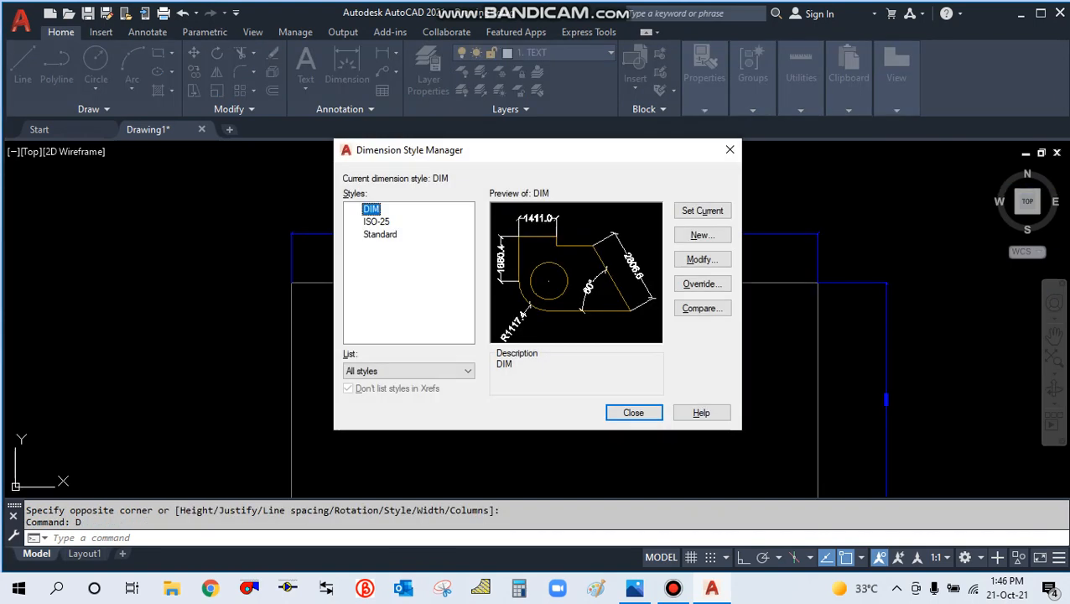
pyautogui.click(702, 259)
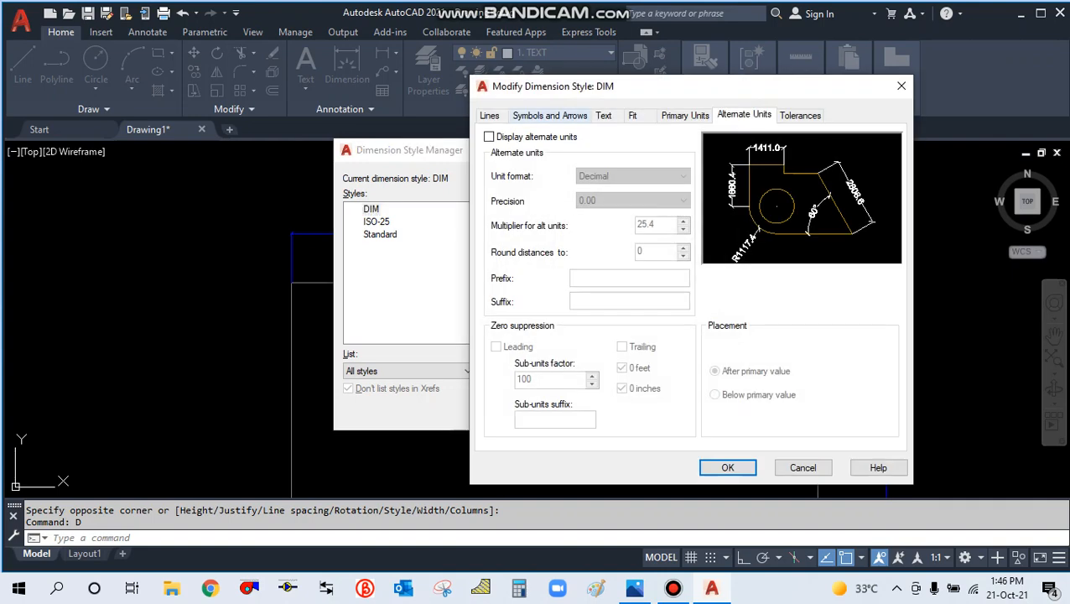
pyautogui.click(549, 115)
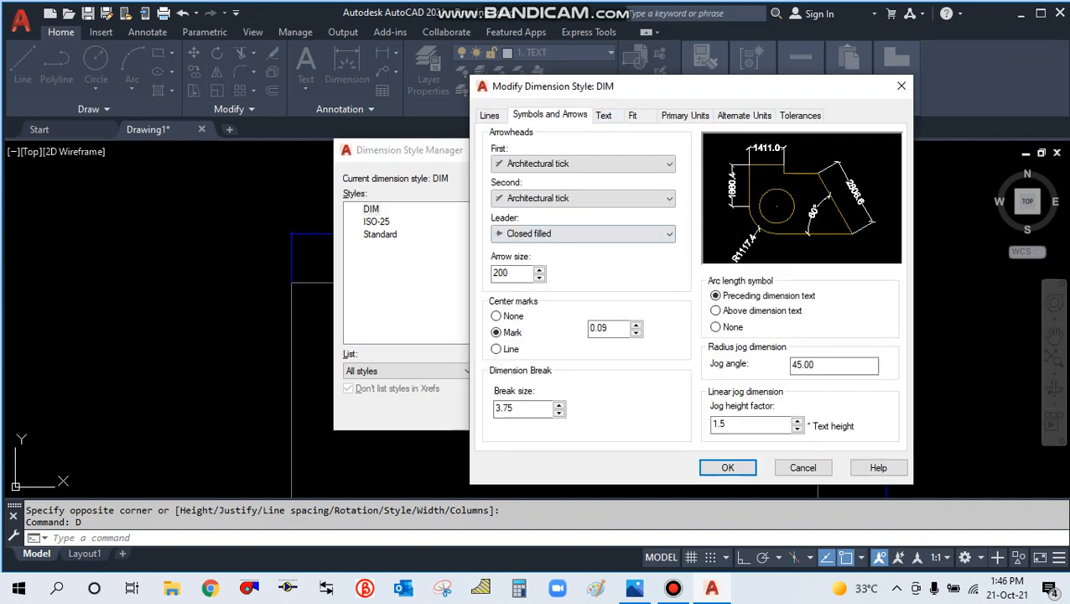
pyautogui.doubleClick(501, 273)
pyautogui.write('3')
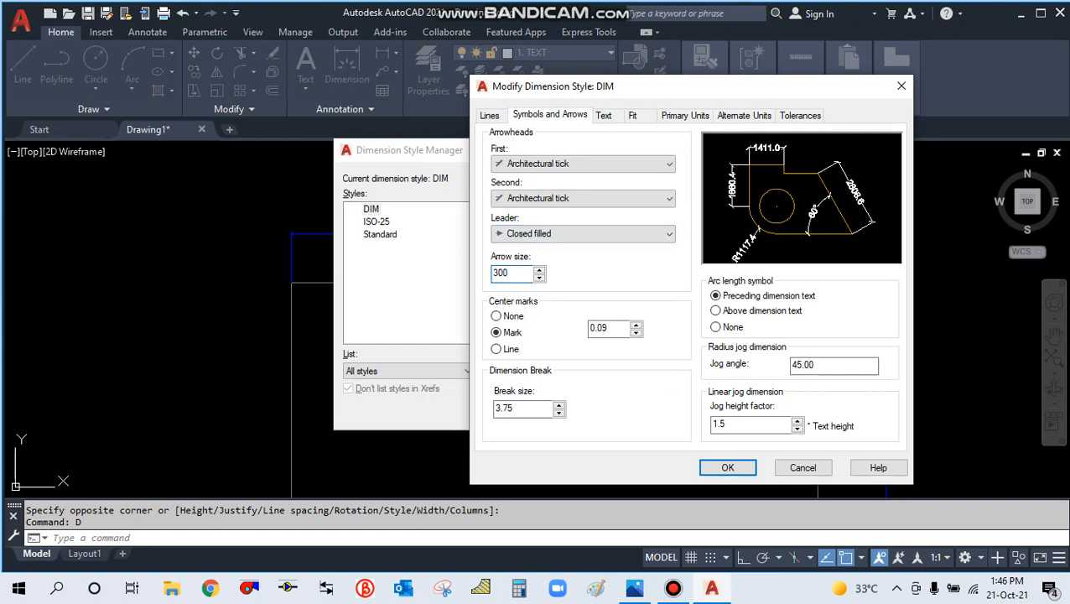
# - Set the DIM dimension style's text height to 400, apply the changes and close the style manager
pyautogui.click(604, 115)
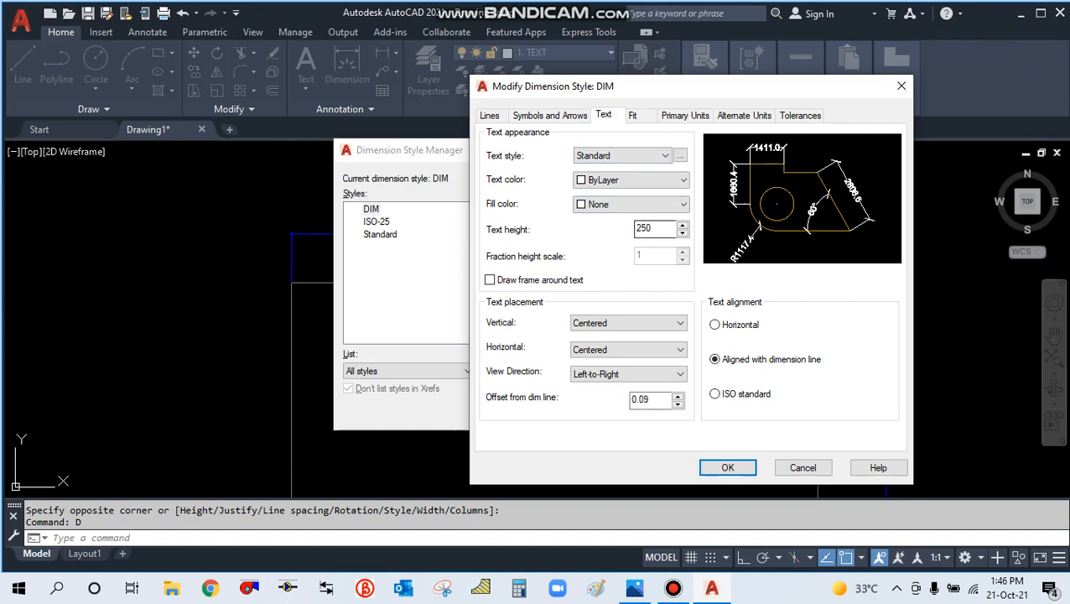
pyautogui.doubleClick(644, 228)
pyautogui.write('400')
pyautogui.click(685, 115)
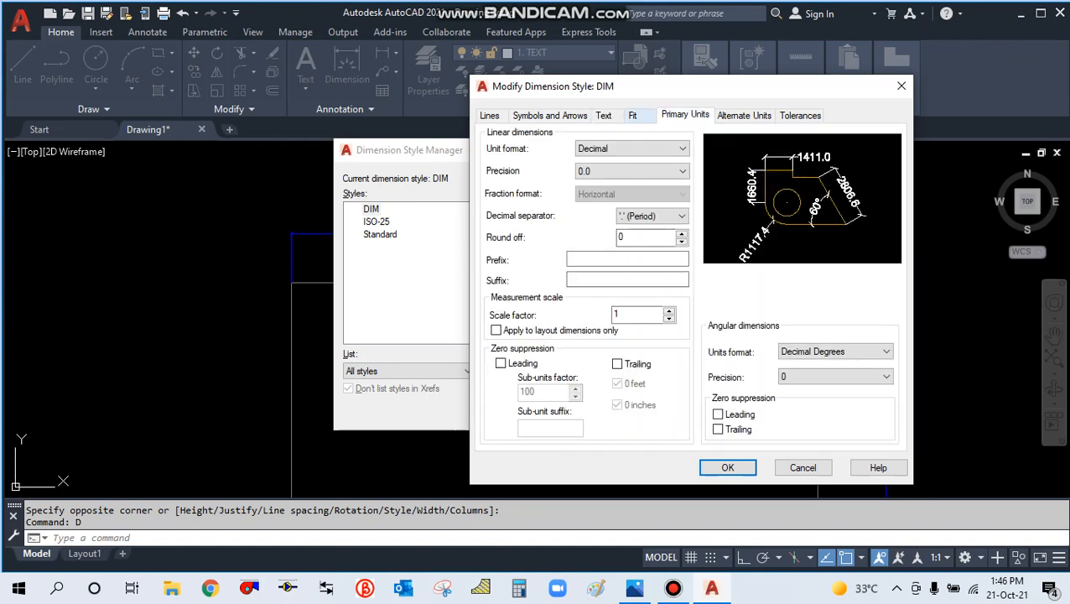
pyautogui.click(634, 115)
pyautogui.click(727, 467)
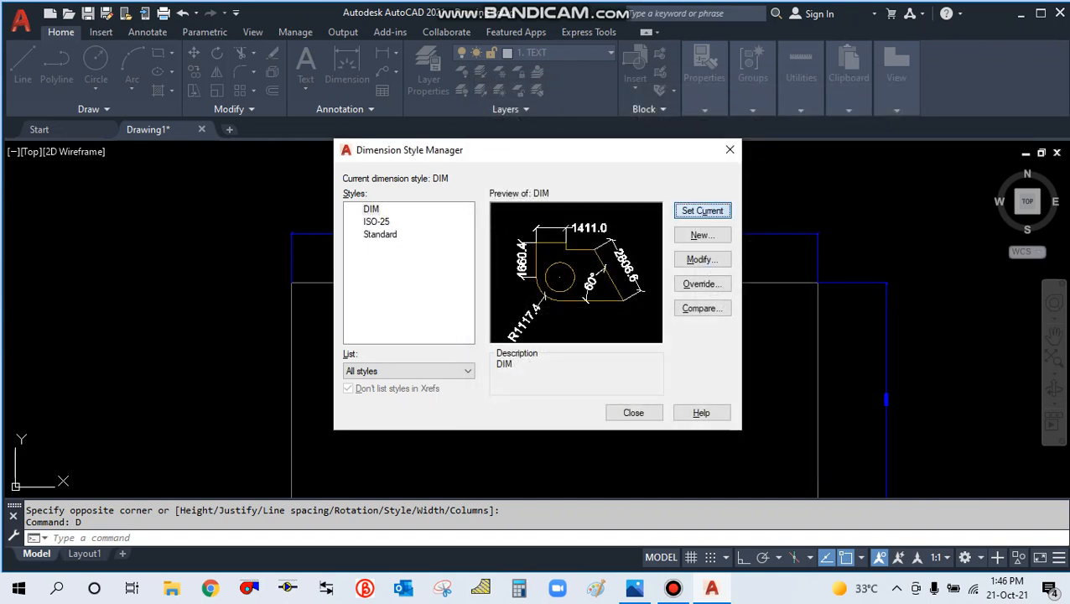
pyautogui.click(634, 412)
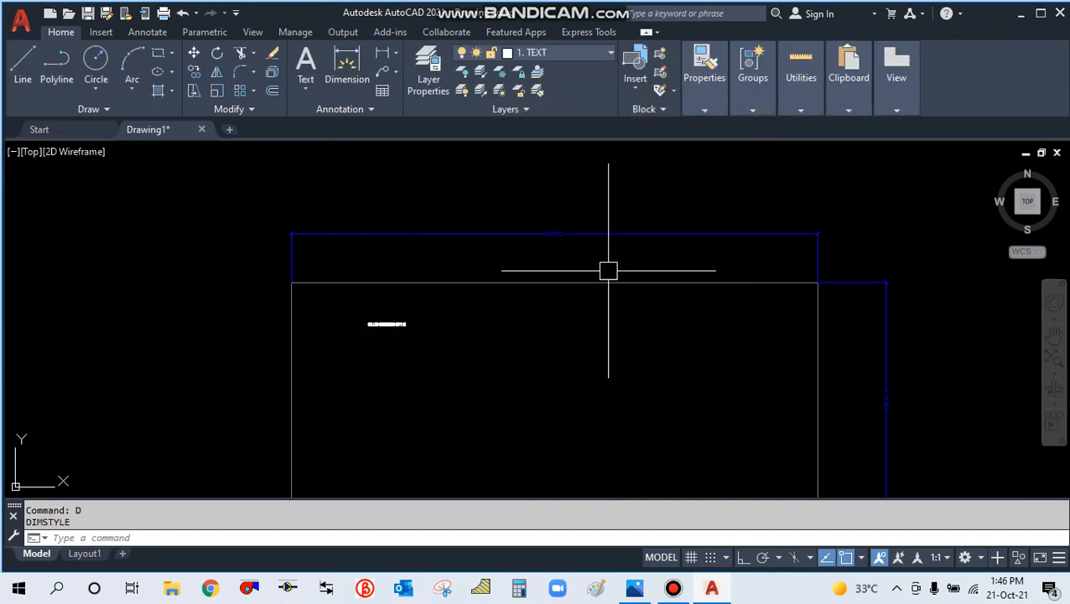
# - Examine the rectangle's dimensions and the company text inside it for legibility, close up and at full extent
pyautogui.scroll(8, 558, 228)
pyautogui.scroll(-5, 554, 273)
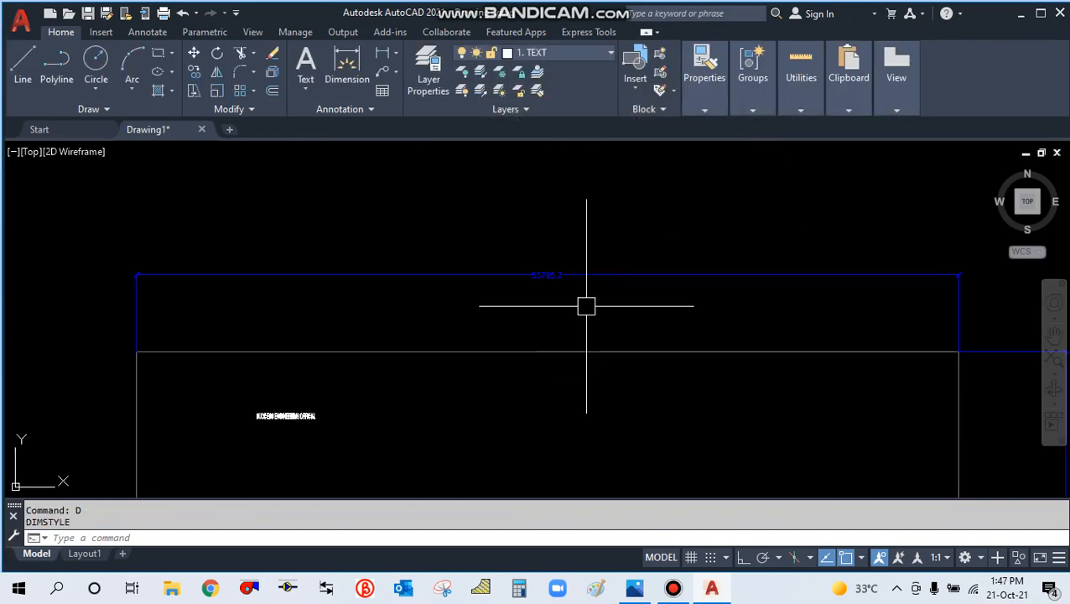
pyautogui.scroll(-7, 633, 282)
pyautogui.scroll(12, 623, 229)
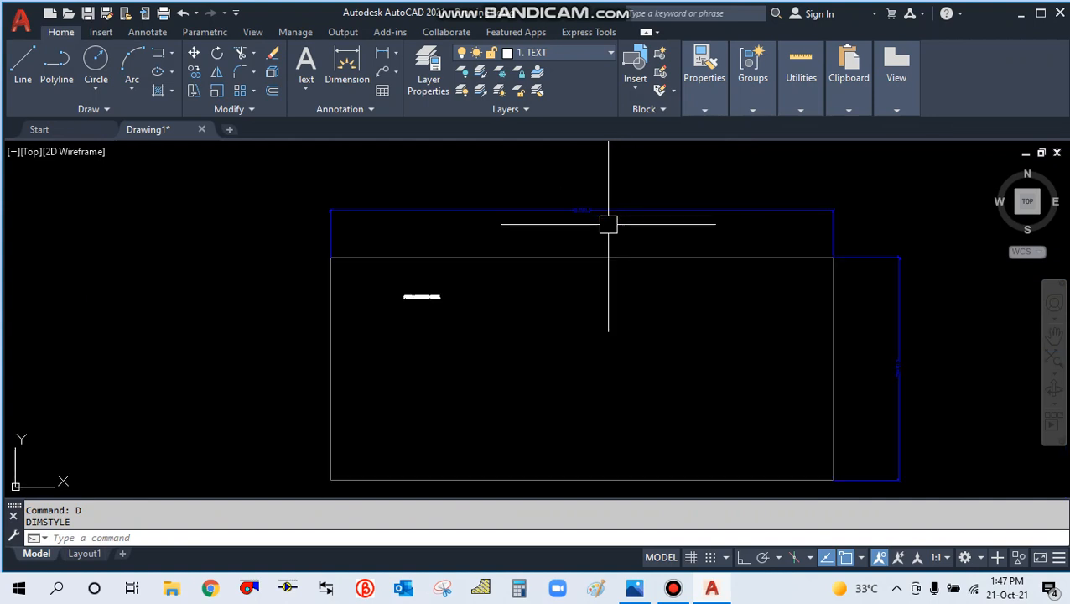
pyautogui.scroll(-5, 603, 222)
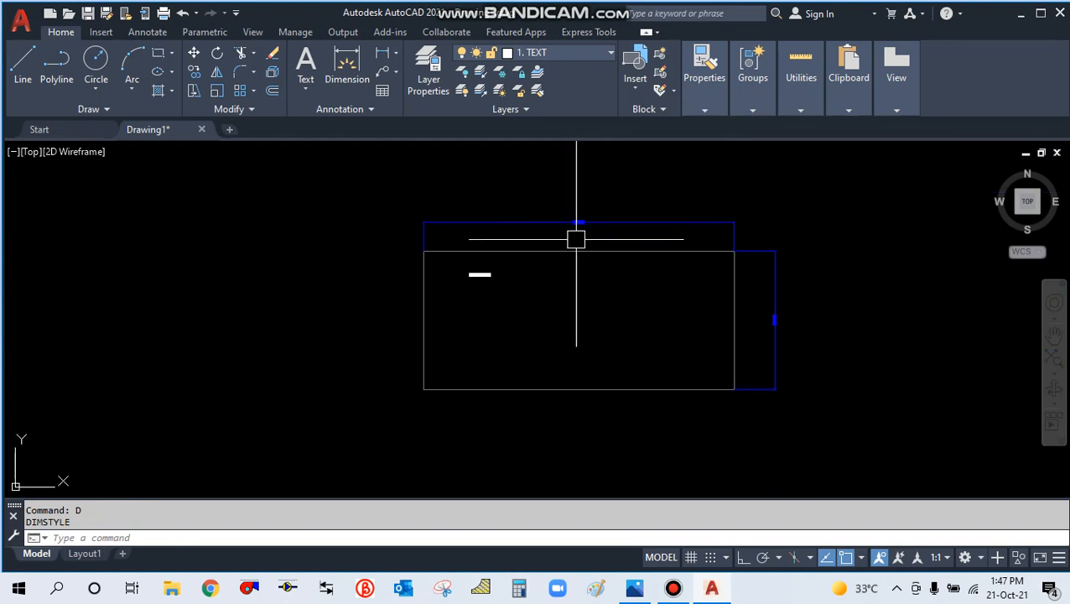
pyautogui.scroll(2, 512, 299)
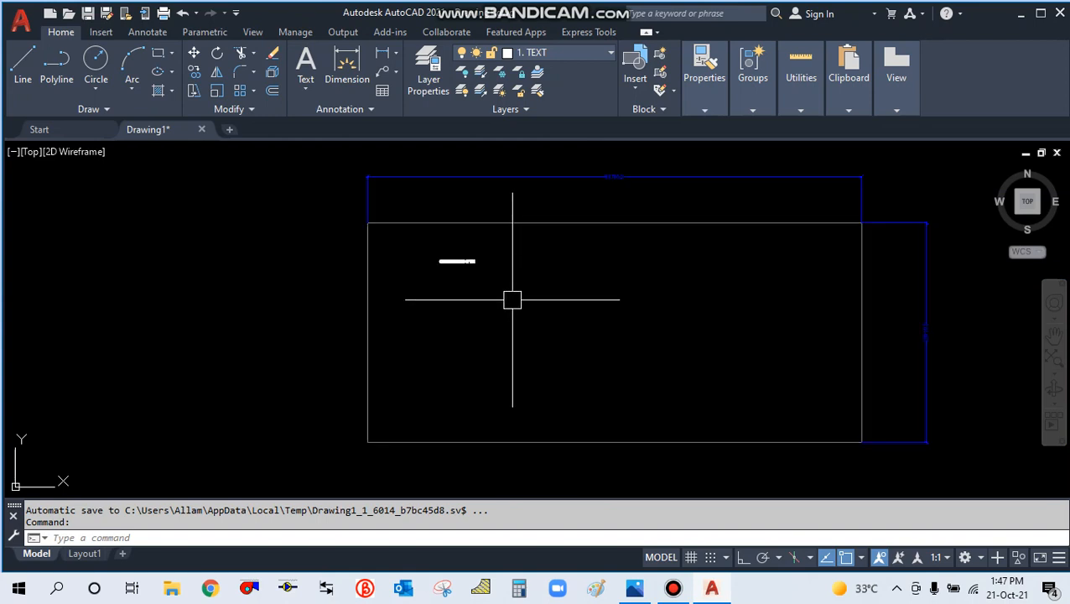
pyautogui.scroll(6, 513, 277)
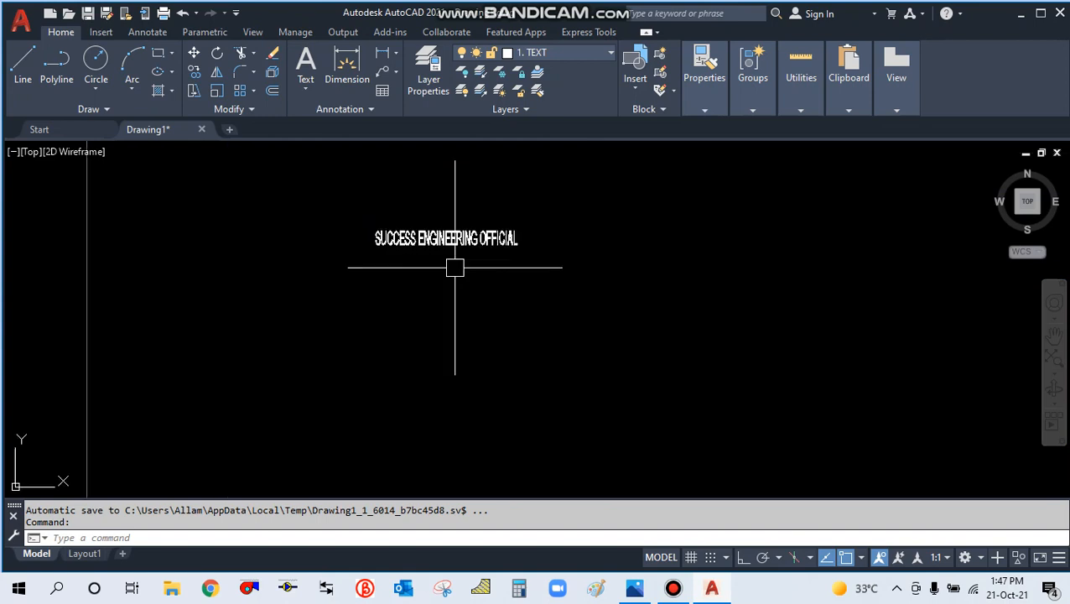
pyautogui.scroll(-5, 503, 302)
pyautogui.scroll(-4, 494, 317)
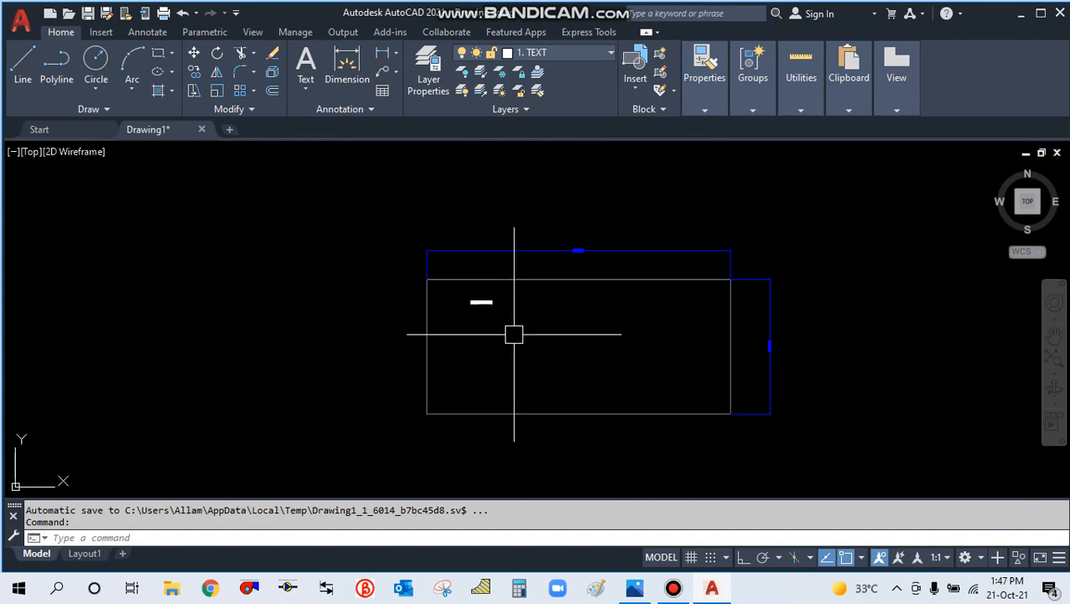
pyautogui.scroll(2, 511, 330)
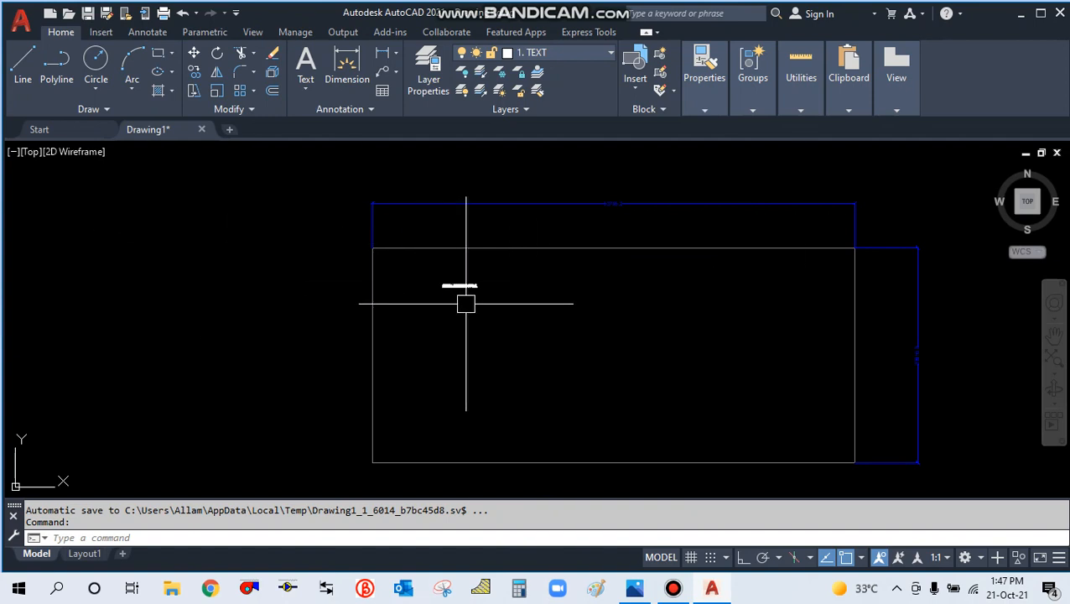
pyautogui.scroll(2, 465, 303)
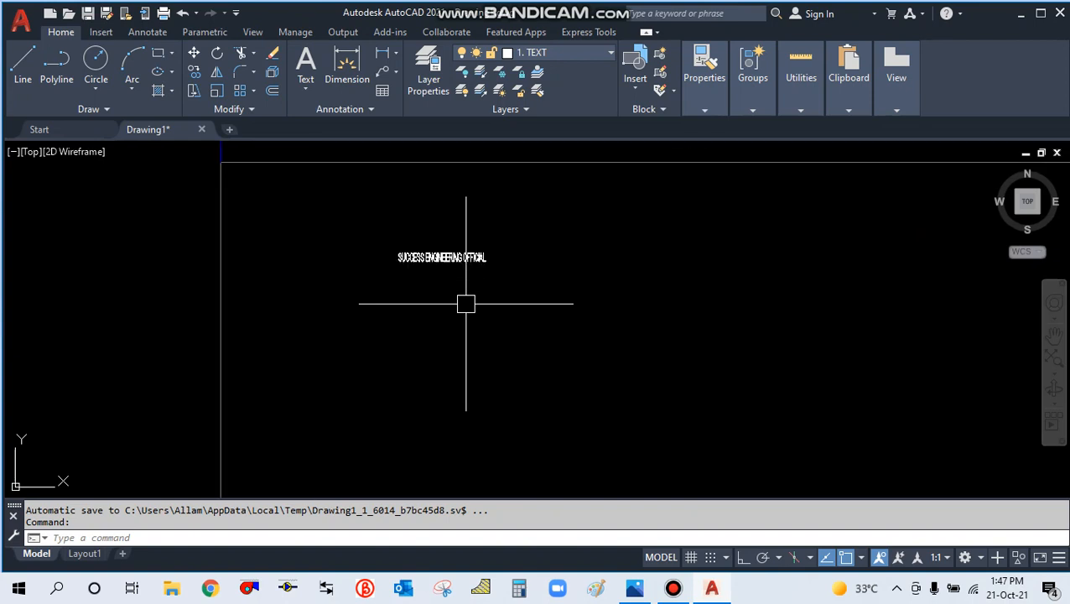
pyautogui.scroll(-2, 460, 299)
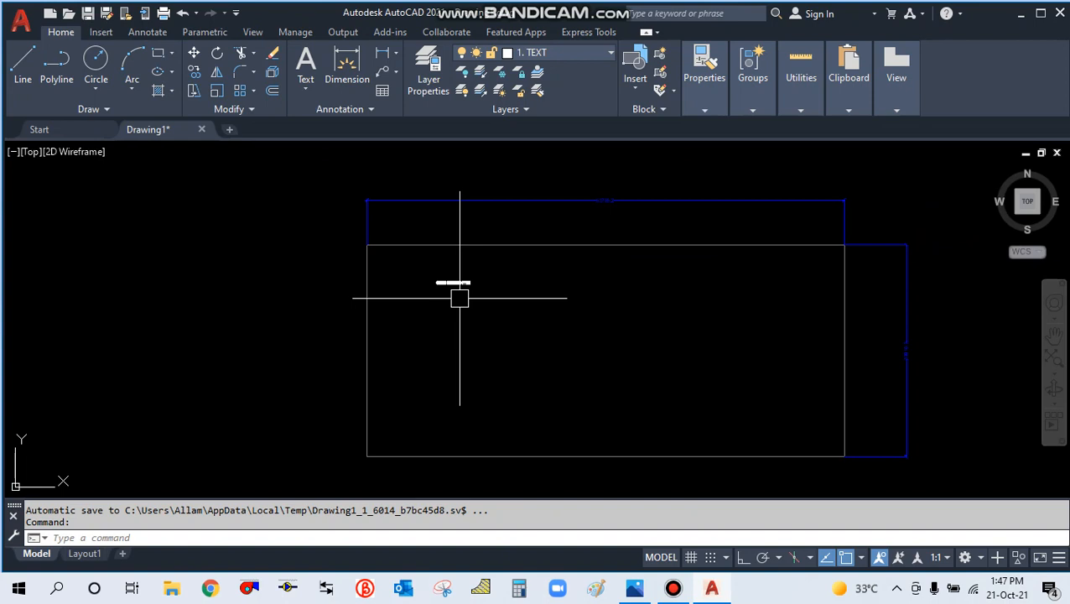
pyautogui.moveTo(673, 588)
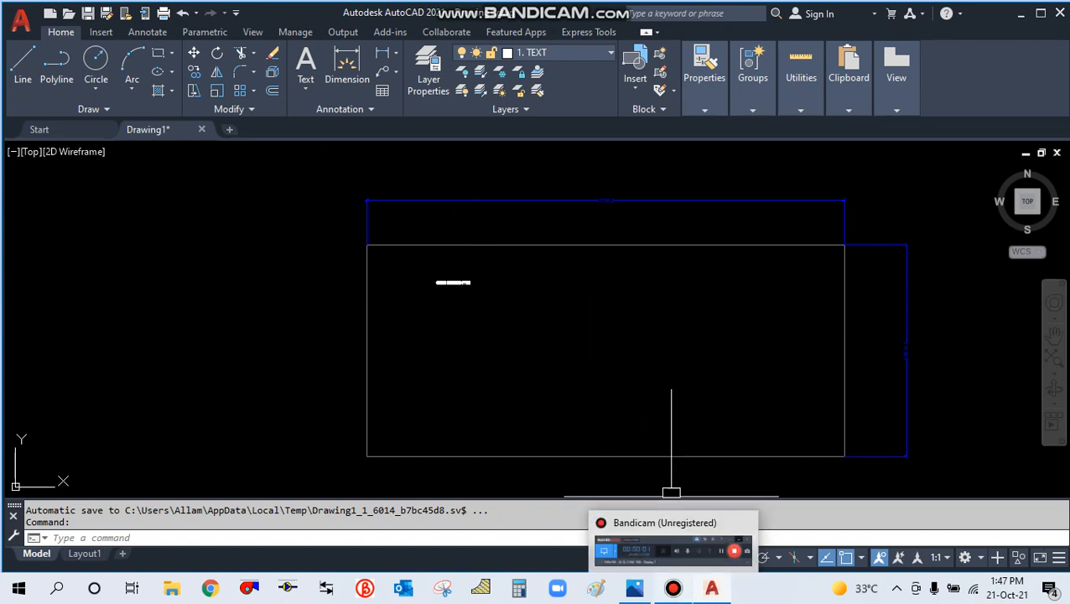